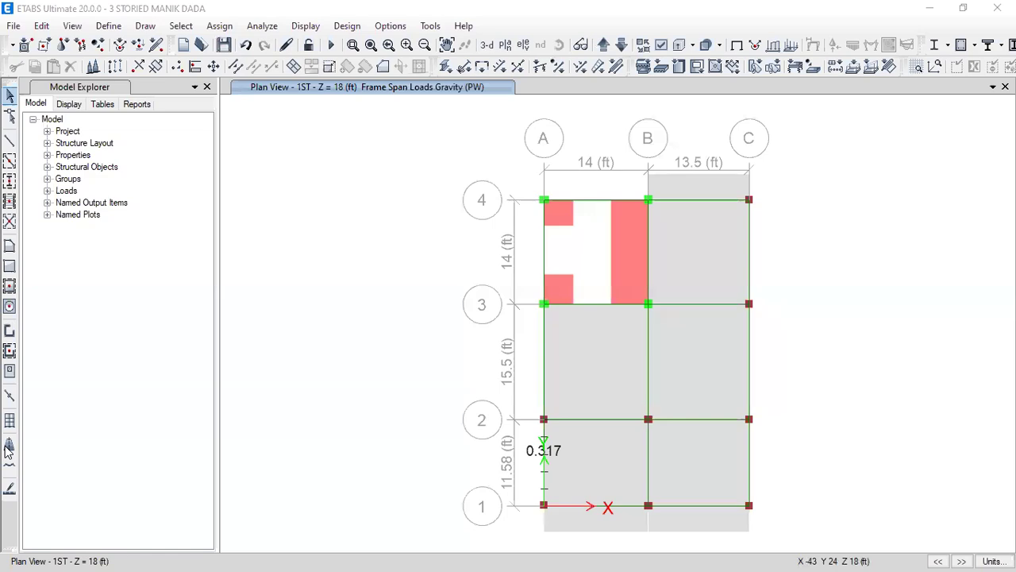
{"action": "mouse_move", "coordinate": [717, 192]}
{"action": "left_mouse_down"}
{"action": "mouse_move", "coordinate": [706, 199]}
{"action": "mouse_move", "coordinate": [713, 194]}
{"action": "left_mouse_up"}
{"action": "mouse_move", "coordinate": [753, 245]}
{"action": "left_mouse_down"}
{"action": "mouse_move", "coordinate": [747, 255]}
{"action": "mouse_move", "coordinate": [766, 244]}
{"action": "left_mouse_up"}
{"action": "mouse_move", "coordinate": [746, 347]}
{"action": "left_mouse_down"}
{"action": "mouse_move", "coordinate": [739, 364]}
{"action": "mouse_move", "coordinate": [756, 347]}
{"action": "left_mouse_up"}
{"action": "mouse_move", "coordinate": [754, 446]}
{"action": "left_mouse_down"}
{"action": "mouse_move", "coordinate": [739, 458]}
{"action": "mouse_move", "coordinate": [759, 449]}
{"action": "left_mouse_up"}
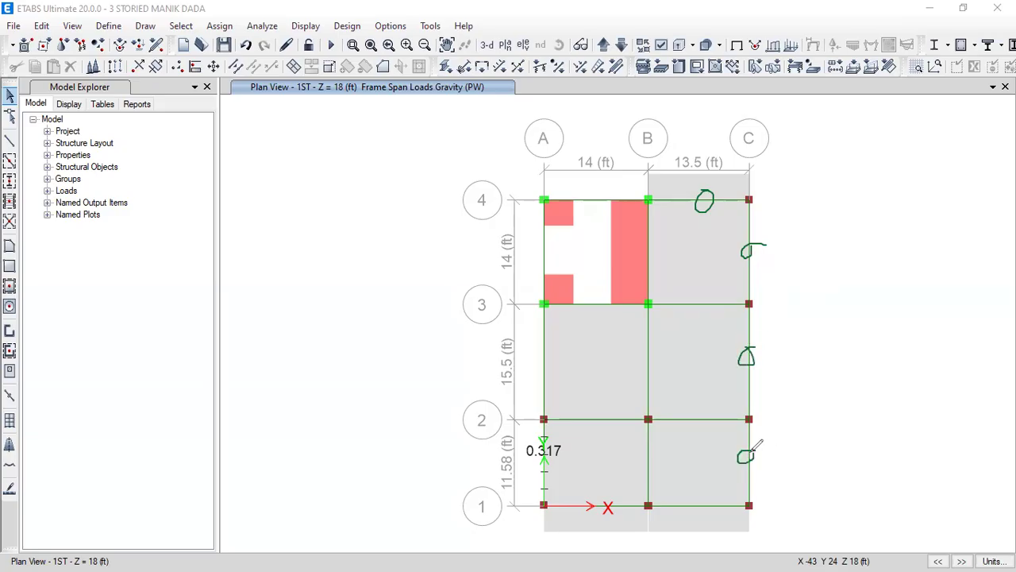
{"action": "mouse_move", "coordinate": [701, 497]}
{"action": "left_mouse_down"}
{"action": "mouse_move", "coordinate": [712, 500]}
{"action": "mouse_move", "coordinate": [702, 500]}
{"action": "left_mouse_up"}
{"action": "left_click", "coordinate": [4, 197]}
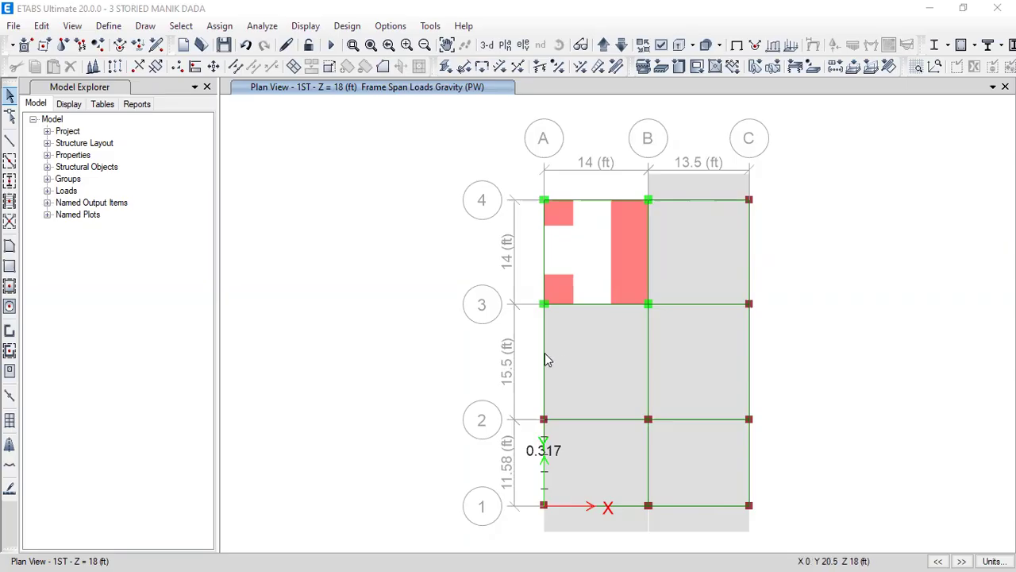
Step: Assign a uniform distributed PW gravity load of 0.271 kip/ft to the A–B and B–C beams on grid line 1
{"action": "left_click", "coordinate": [613, 508]}
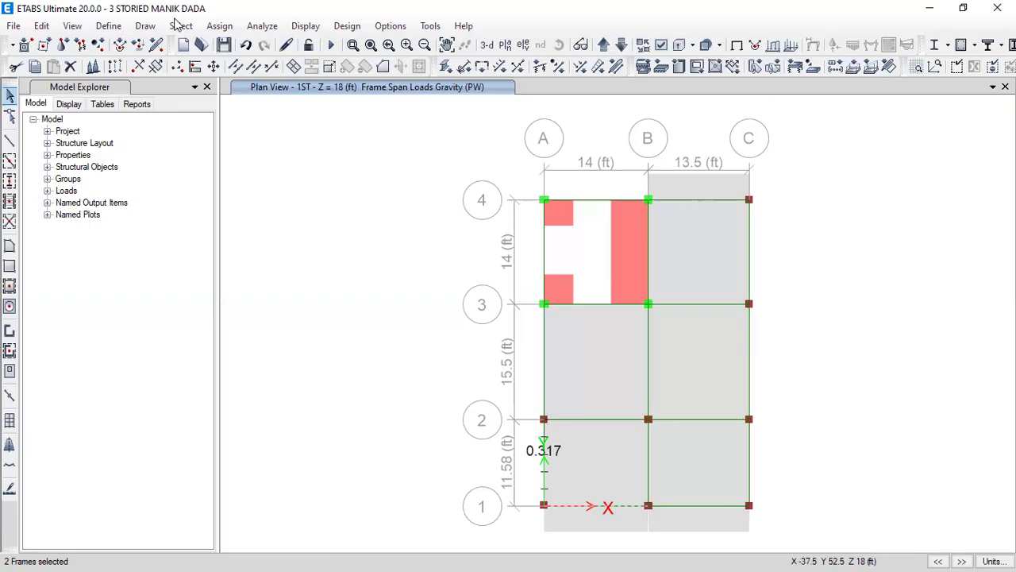
{"action": "left_click", "coordinate": [220, 29]}
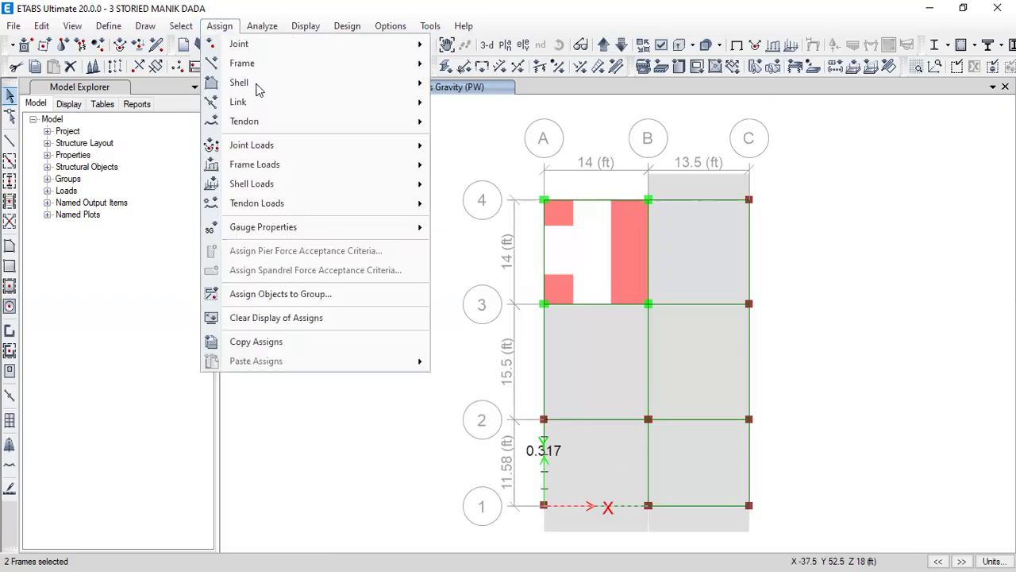
{"action": "mouse_move", "coordinate": [284, 165]}
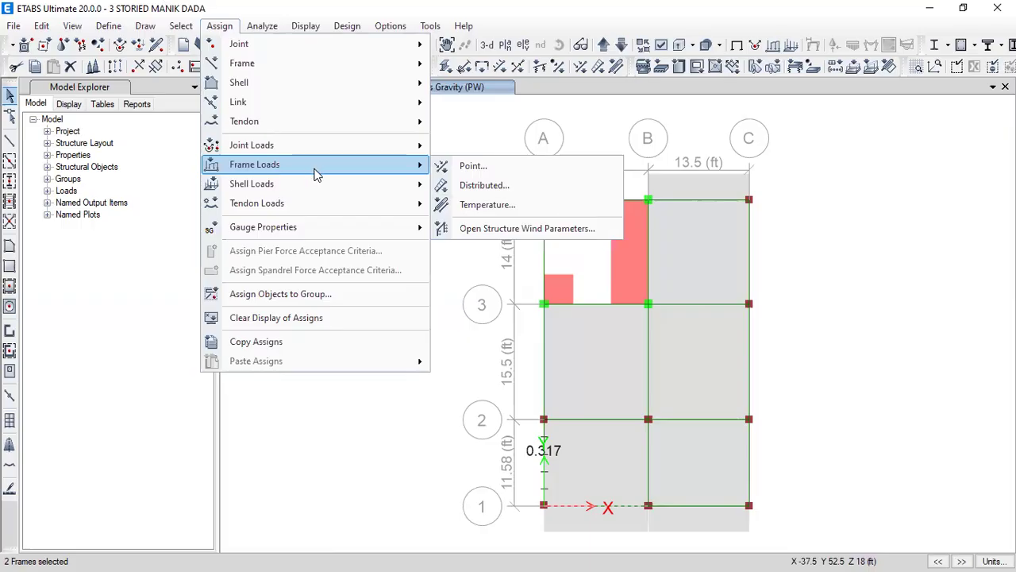
{"action": "left_click", "coordinate": [485, 185]}
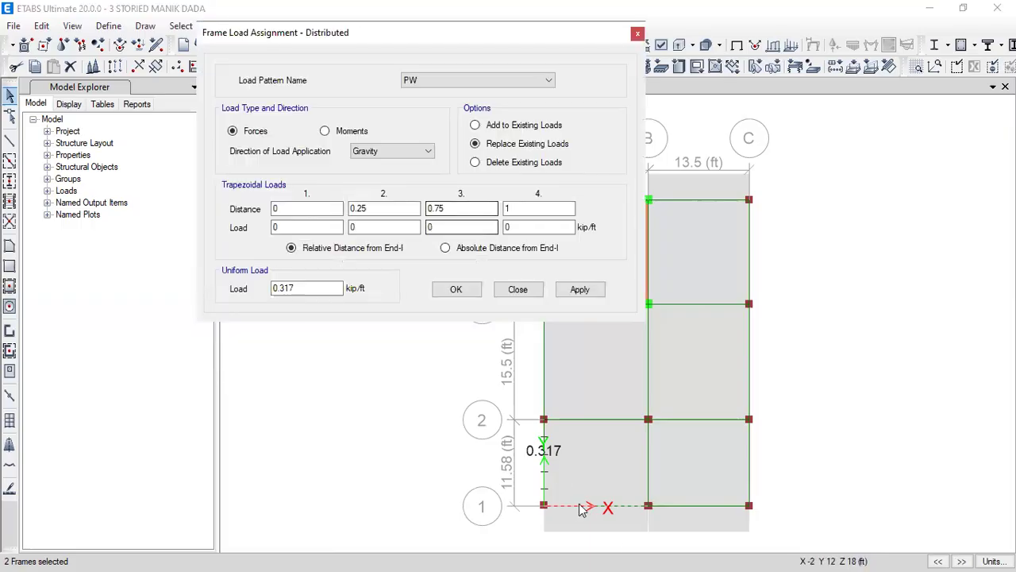
{"action": "double_click", "coordinate": [308, 287]}
{"action": "key", "text": "BackSpace"}
{"action": "type", "text": ".271"}
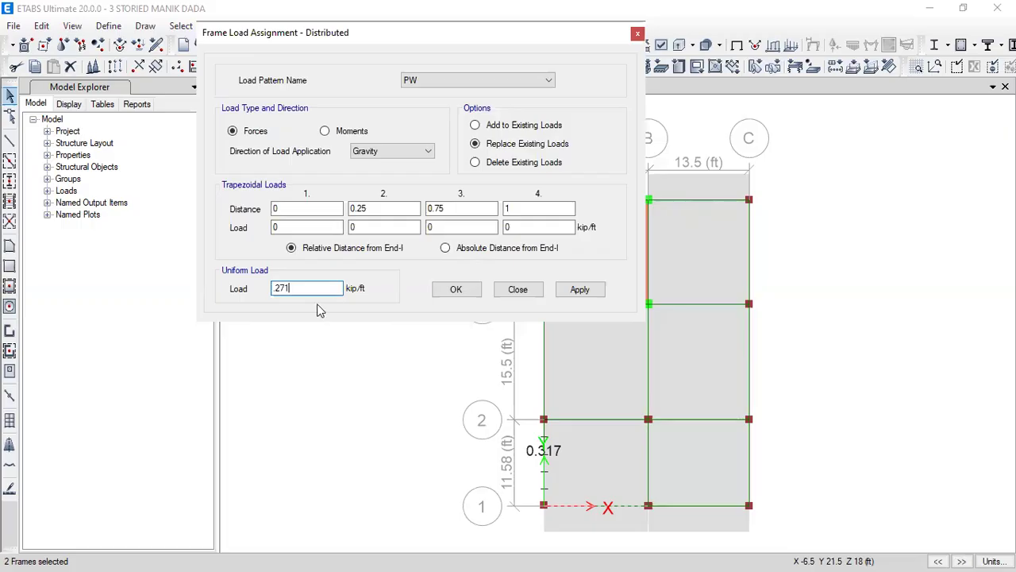
{"action": "left_click_drag", "start_coordinate": [381, 36], "coordinate": [198, 46]}
{"action": "left_click", "coordinate": [401, 301]}
{"action": "left_click", "coordinate": [681, 505]}
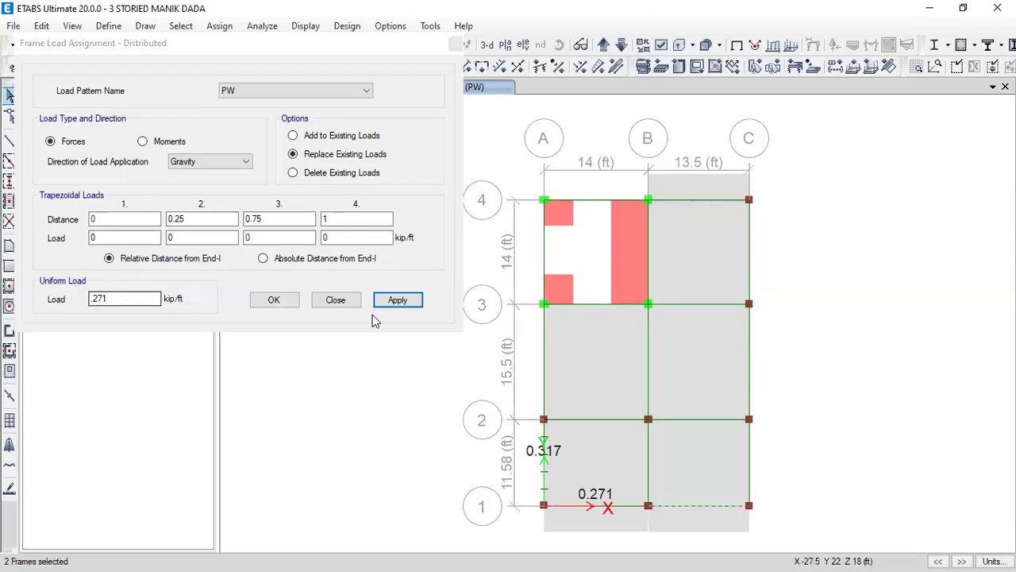
{"action": "left_click", "coordinate": [395, 299]}
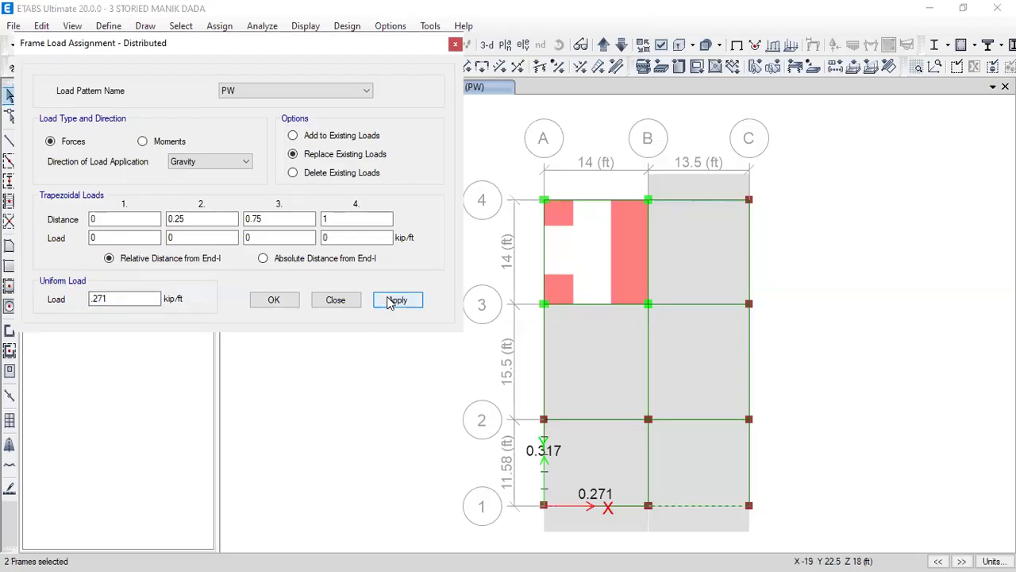
Step: Assign a uniform PW load of 0.371 kip/ft to the beam on grid line C between grids 1 and 2
{"action": "left_click", "coordinate": [748, 455]}
{"action": "left_click_drag", "start_coordinate": [135, 300], "coordinate": [22, 316]}
{"action": "type", "text": ".371"}
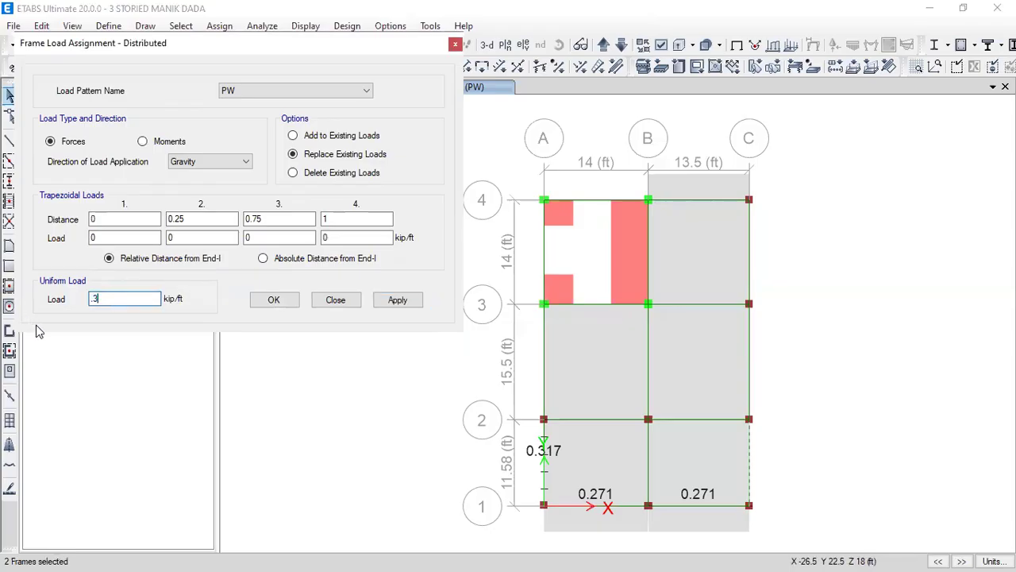
{"action": "left_click", "coordinate": [396, 301]}
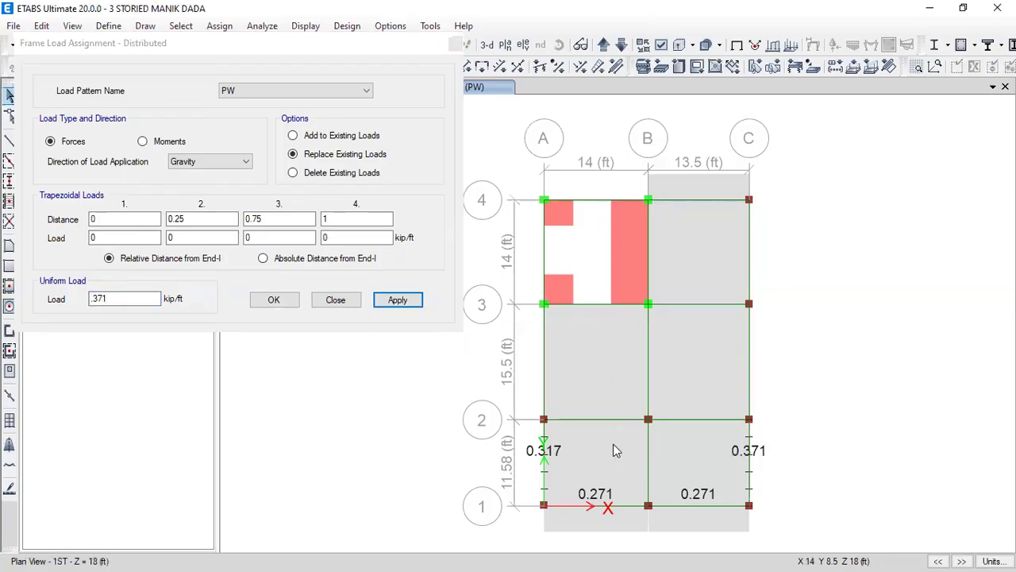
Step: Assign a uniform PW load of 0.425 kip/ft to the beam on grid line B between grids 1 and 2
{"action": "left_click", "coordinate": [650, 449]}
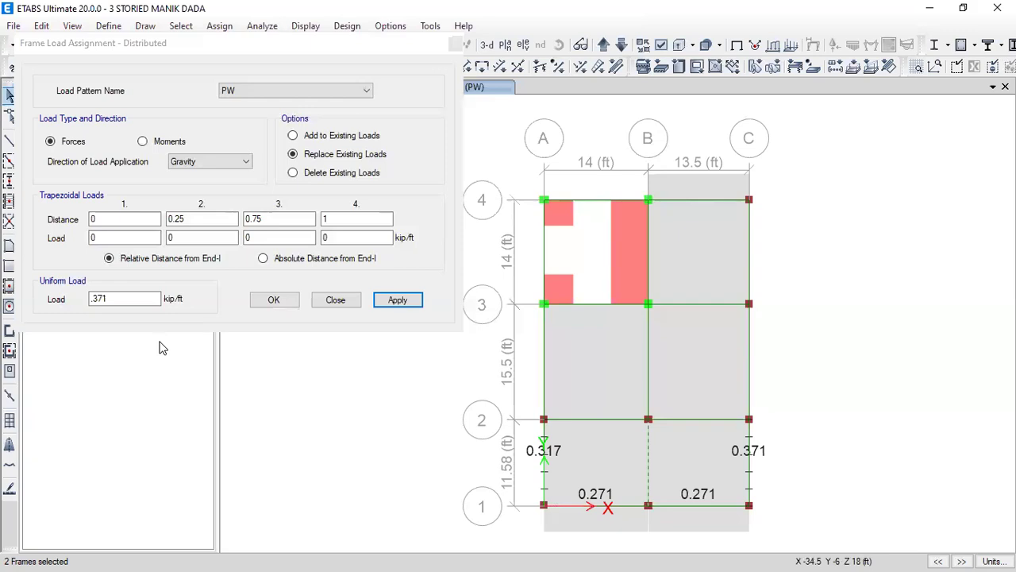
{"action": "left_click_drag", "start_coordinate": [115, 298], "coordinate": [70, 301]}
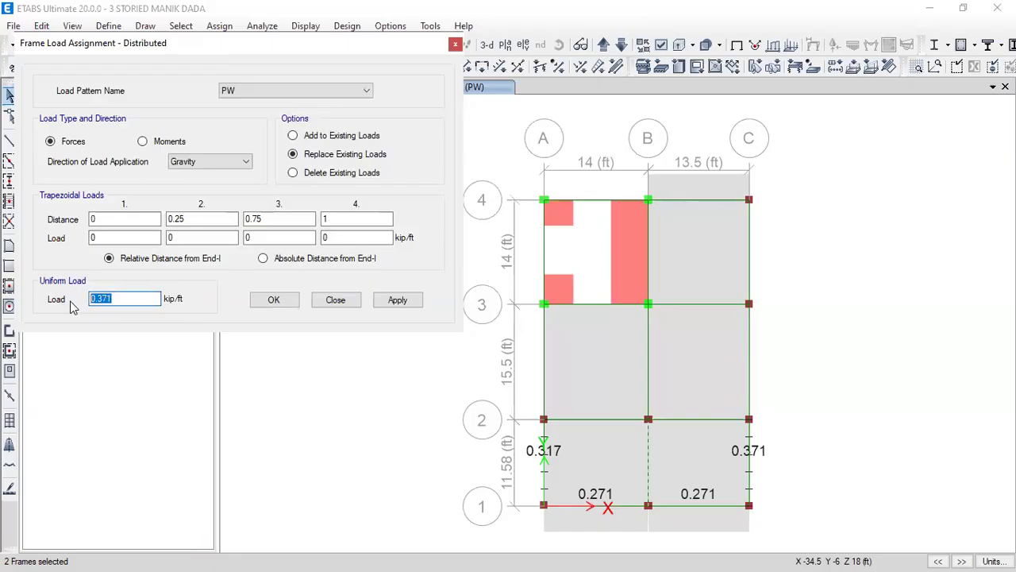
{"action": "type", "text": ".425"}
{"action": "left_click", "coordinate": [395, 302]}
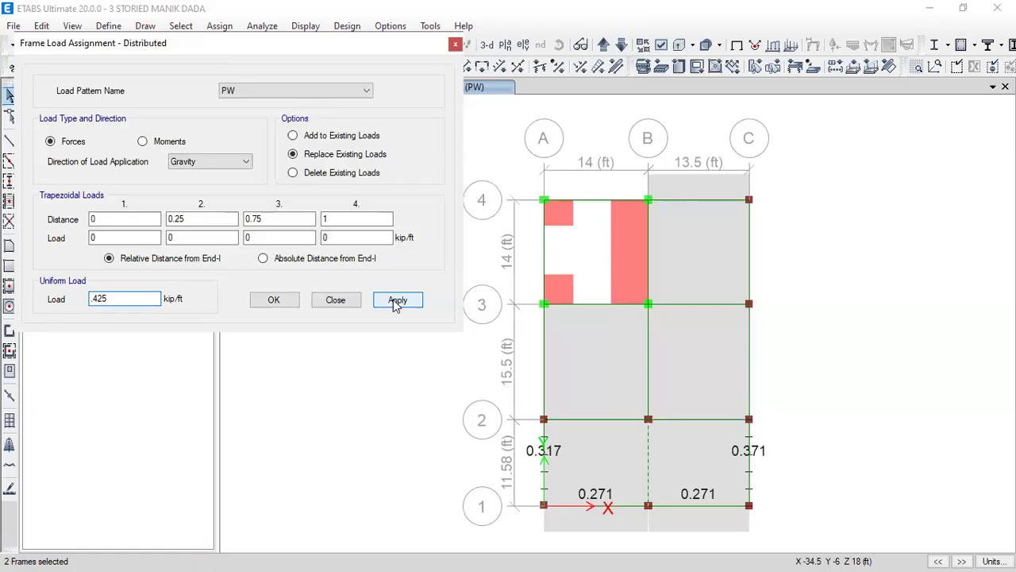
{"action": "left_click", "coordinate": [395, 303]}
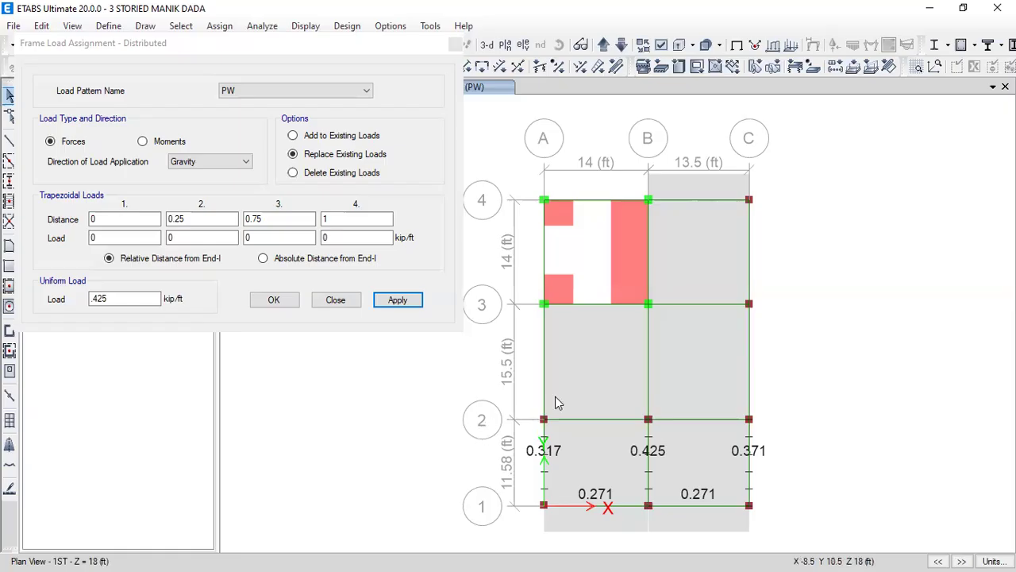
Step: Assign a uniform PW load of 0.330 kip/ft to the beam on grid line C between grids 2 and 3
{"action": "left_click", "coordinate": [748, 369]}
{"action": "left_click", "coordinate": [543, 360]}
{"action": "left_click_drag", "start_coordinate": [108, 302], "coordinate": [27, 307]}
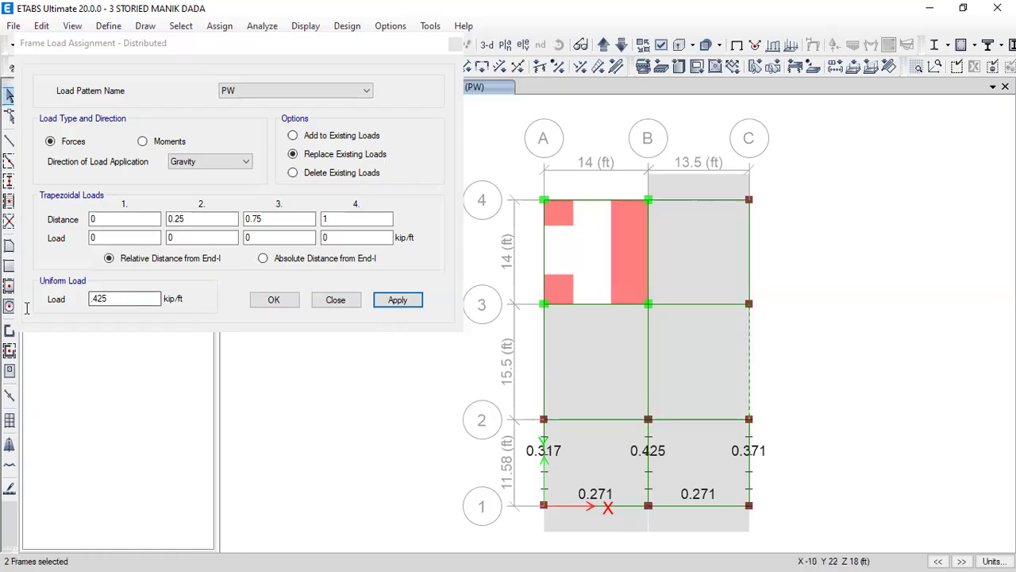
{"action": "type", "text": ".330"}
{"action": "left_click", "coordinate": [398, 300]}
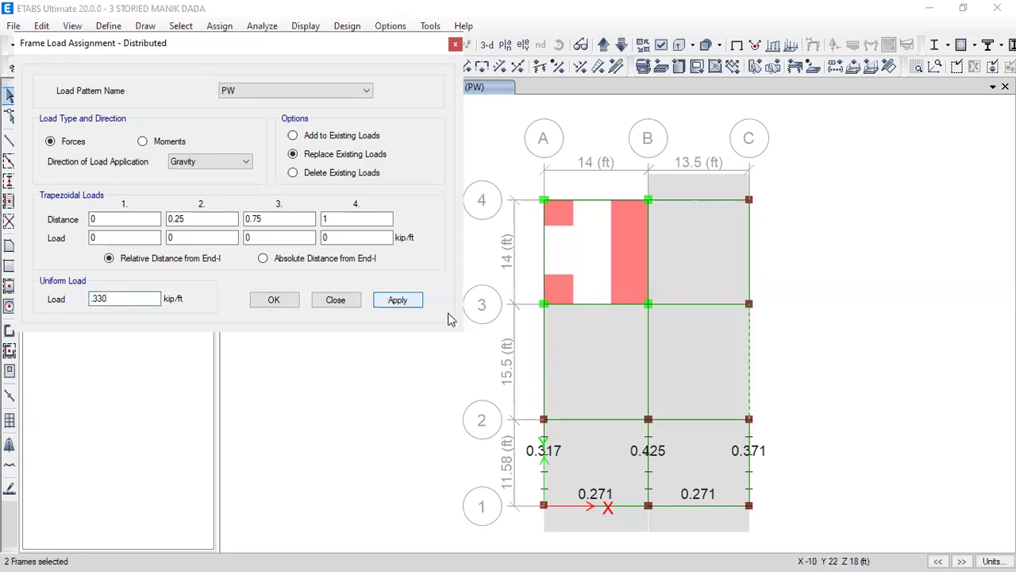
Step: Assign a uniform PW load of 0.334 kip/ft to the beam on grid line A between grids 2 and 3
{"action": "left_click", "coordinate": [544, 360]}
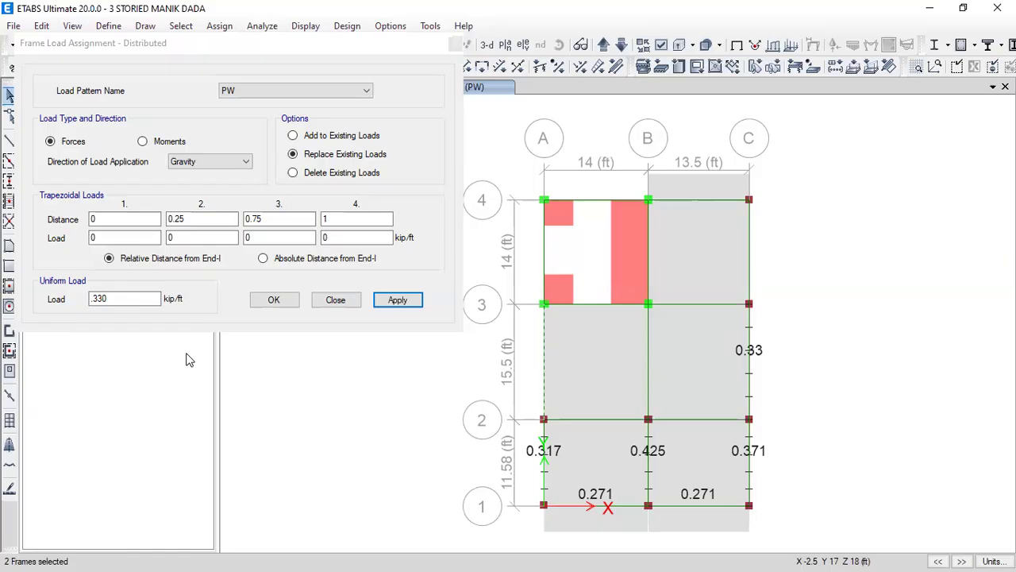
{"action": "left_click", "coordinate": [55, 309]}
{"action": "type", "text": ".334"}
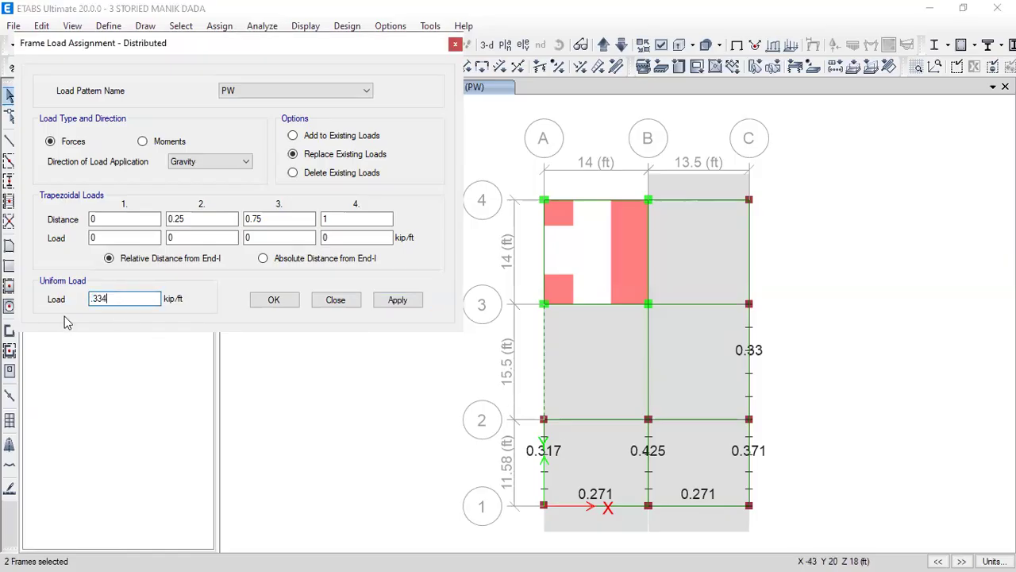
{"action": "left_click", "coordinate": [398, 300]}
Step: Assign a uniform PW load of 0.345 kip/ft to the beam on grid line C between grids 3 and 4
{"action": "left_click", "coordinate": [747, 267]}
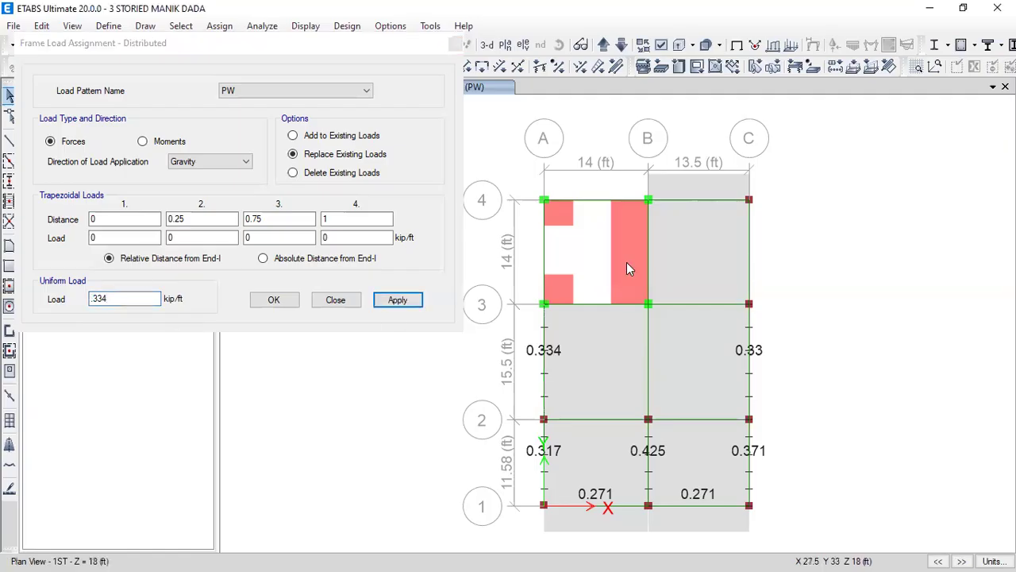
{"action": "left_click", "coordinate": [56, 312]}
{"action": "type", "text": ".345"}
{"action": "left_click", "coordinate": [398, 301]}
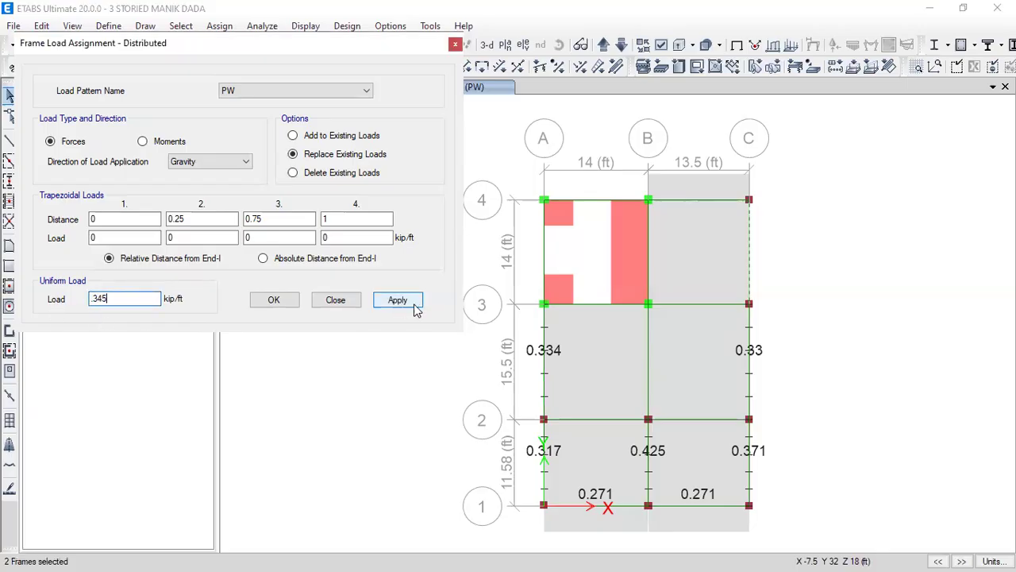
Step: Assign a uniform PW load of 0.248 kip/ft to the beam on grid line 3 between grids B and C
{"action": "left_click", "coordinate": [688, 305]}
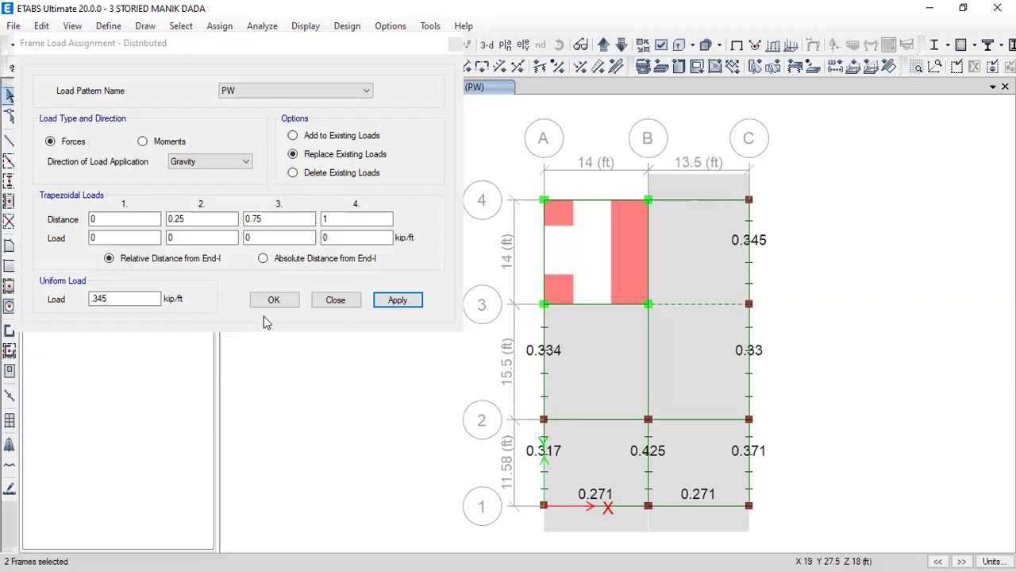
{"action": "left_click", "coordinate": [49, 311]}
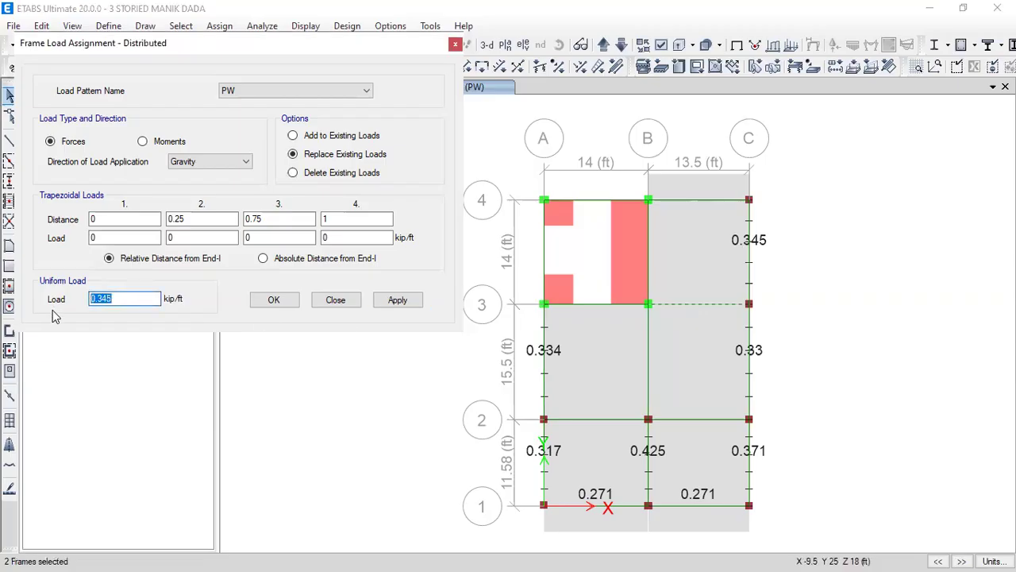
{"action": "type", "text": ".248"}
{"action": "left_click", "coordinate": [386, 303]}
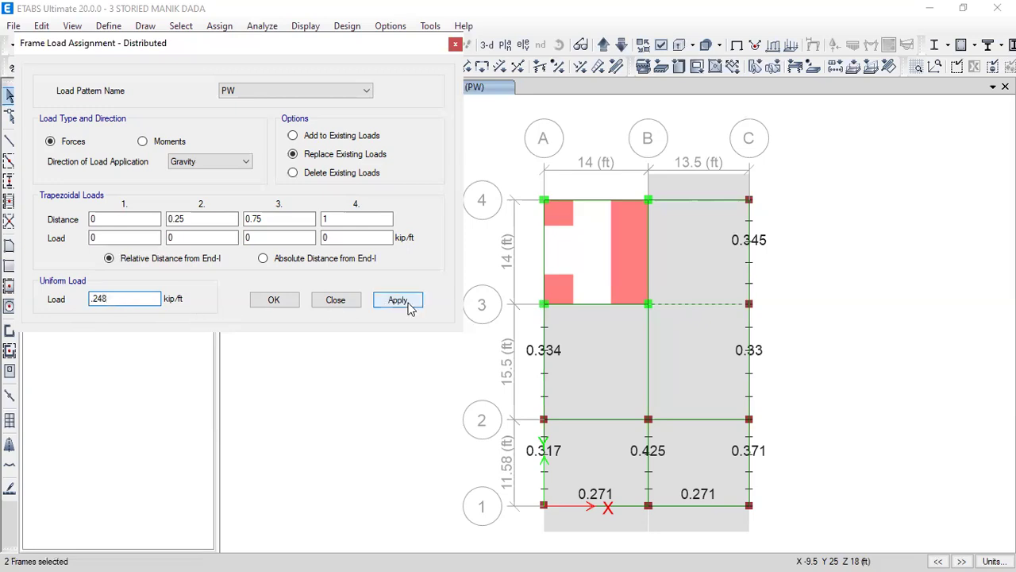
Step: Assign a uniform PW load of 0.326 kip/ft to the beam on grid line 2 between grids B and C
{"action": "left_click", "coordinate": [704, 421]}
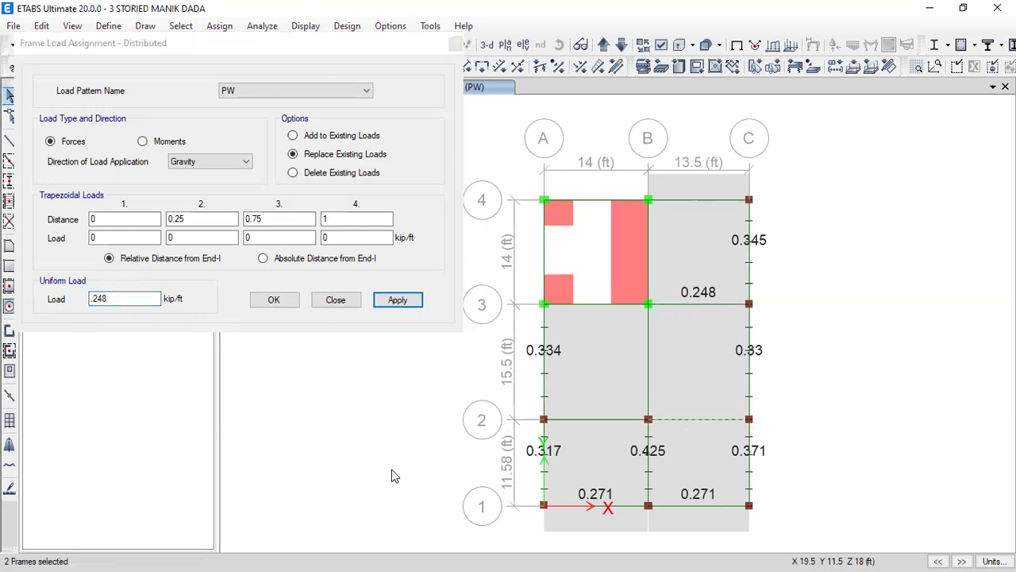
{"action": "left_click_drag", "start_coordinate": [115, 295], "coordinate": [58, 305]}
{"action": "type", "text": ".3"}
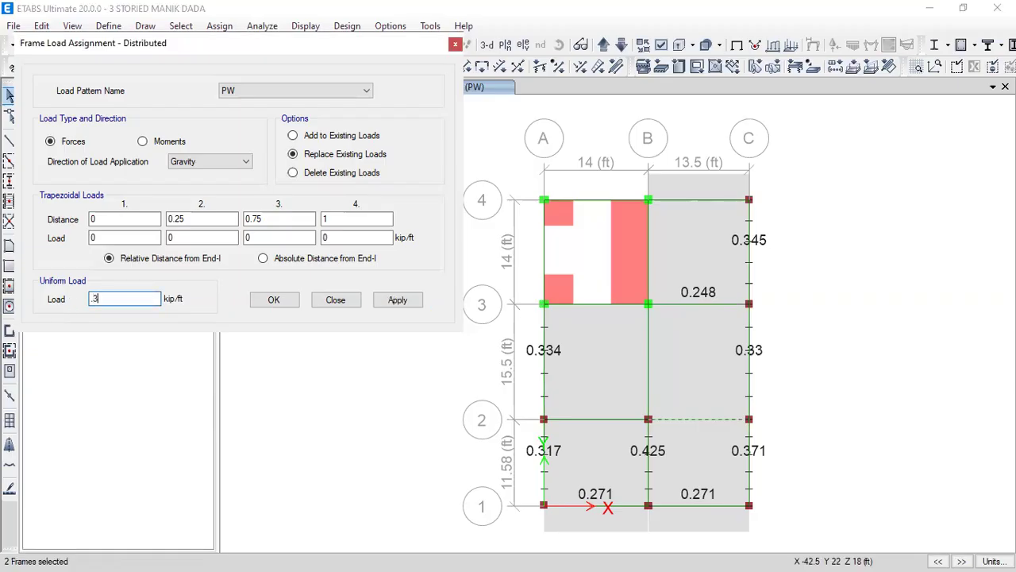
{"action": "type", "text": "26"}
{"action": "left_click", "coordinate": [399, 301]}
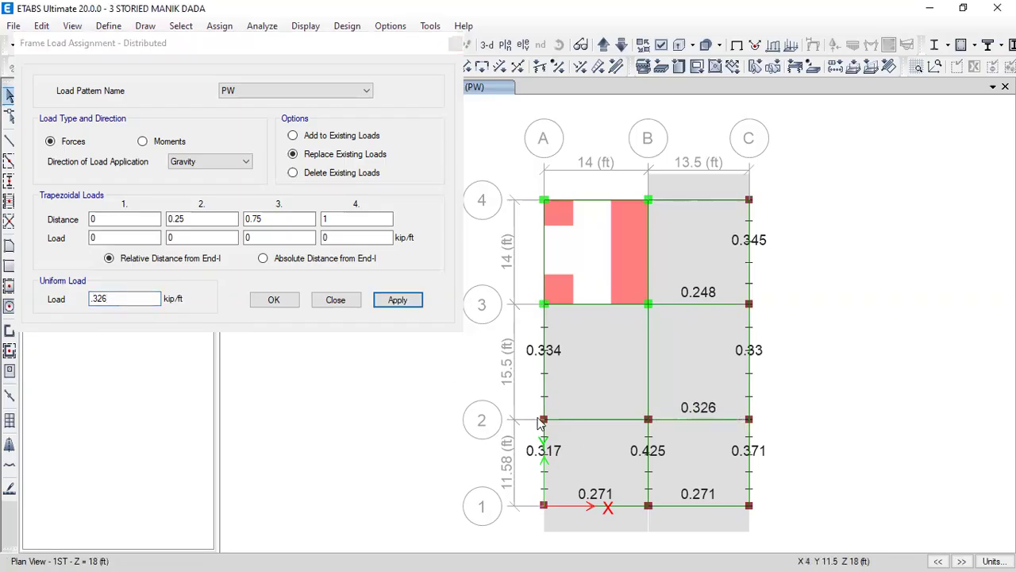
Step: Assign a uniform PW load of 0.248 kip/ft to the beam on grid line 2 between grids A and B
{"action": "left_click", "coordinate": [540, 421]}
{"action": "left_click", "coordinate": [126, 298]}
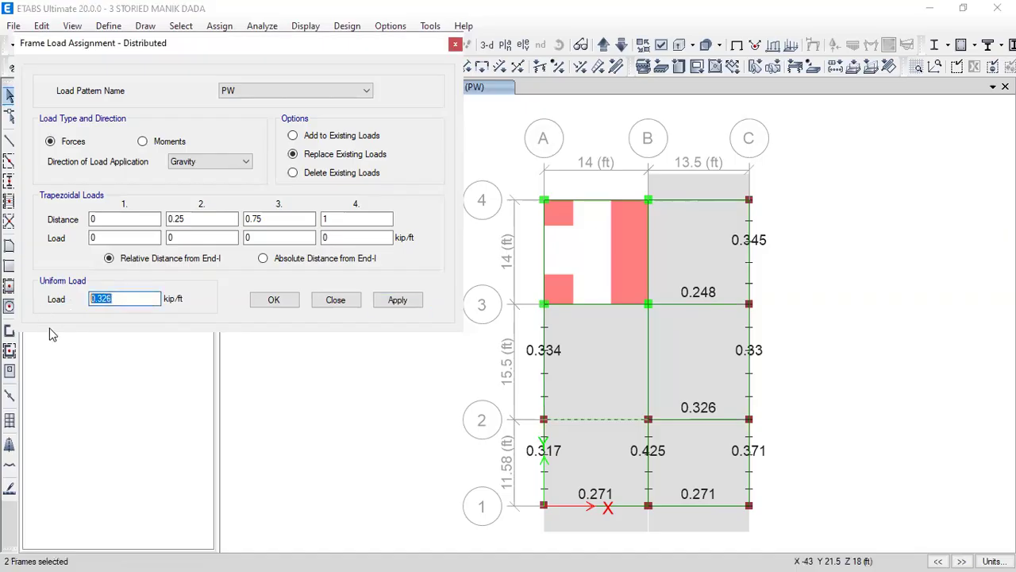
{"action": "key", "text": "BackSpace"}
{"action": "type", "text": ".248"}
{"action": "left_click", "coordinate": [409, 300]}
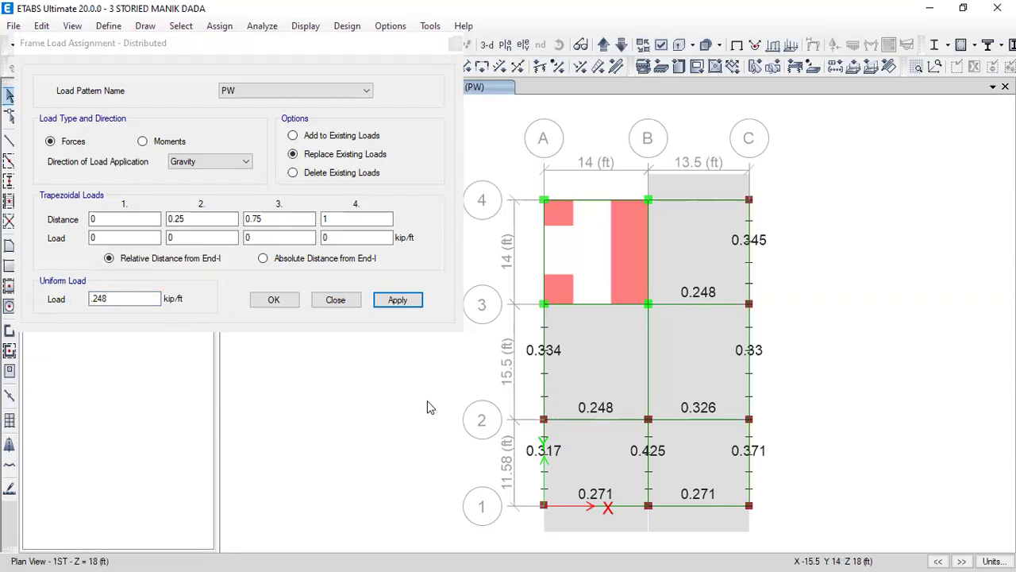
Step: Assign a uniform PW load of 0.425 kip/ft to the beam on grid line B between grids 3 and 4
{"action": "left_click", "coordinate": [648, 272]}
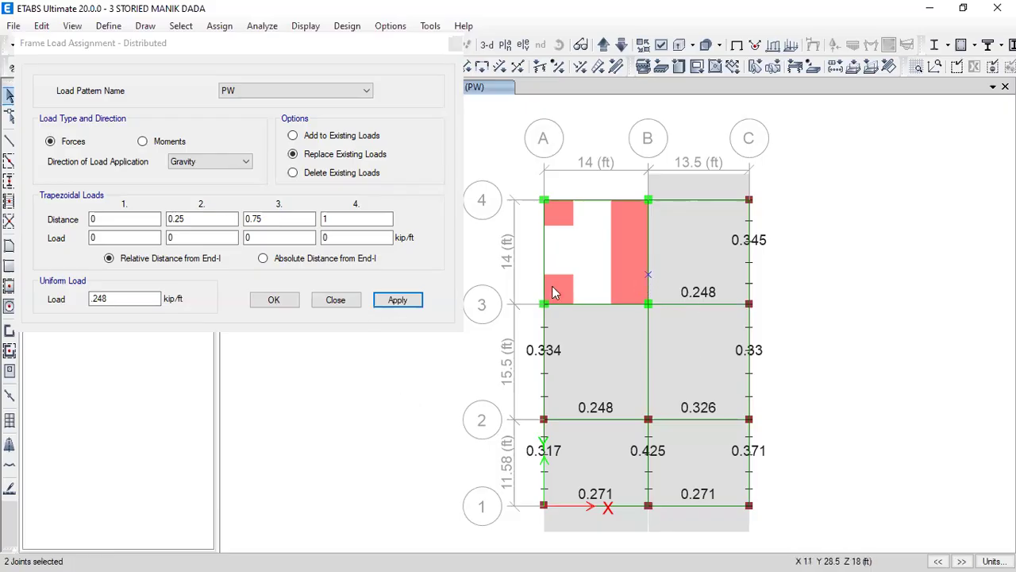
{"action": "left_click", "coordinate": [646, 270]}
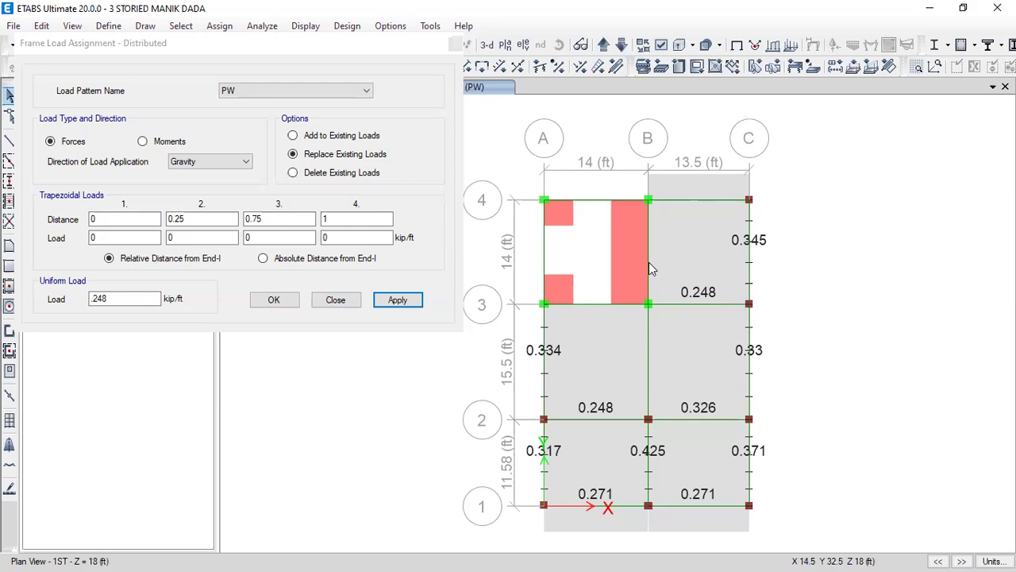
{"action": "left_click", "coordinate": [649, 264]}
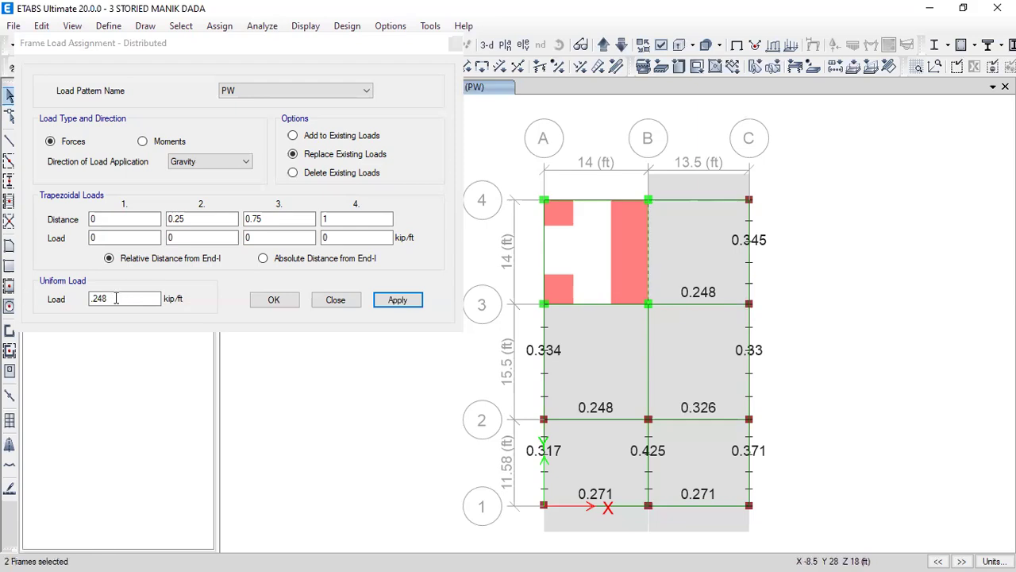
{"action": "left_click_drag", "start_coordinate": [122, 297], "coordinate": [42, 313]}
{"action": "type", "text": "."}
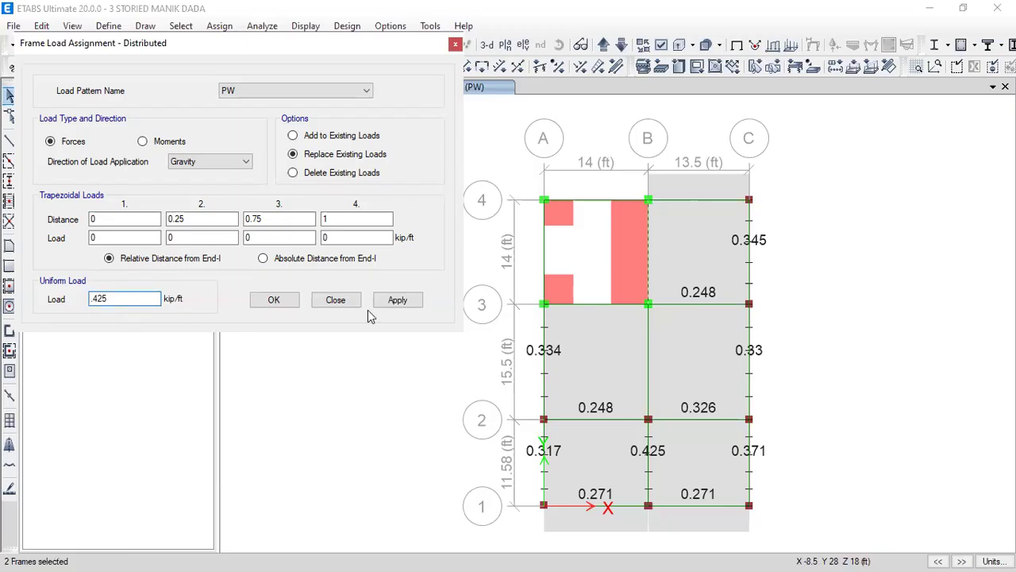
{"action": "left_click", "coordinate": [397, 300]}
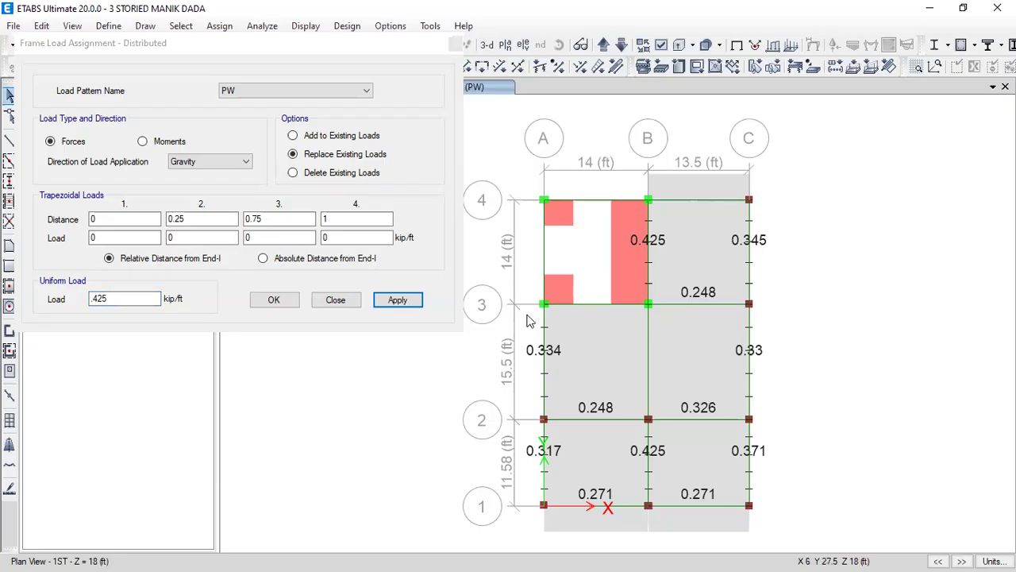
Step: Assign a uniform PW load of 0.326 kip/ft to the beam on grid line 3 between grids A and B
{"action": "double_click", "coordinate": [127, 299]}
{"action": "type", "text": ".326"}
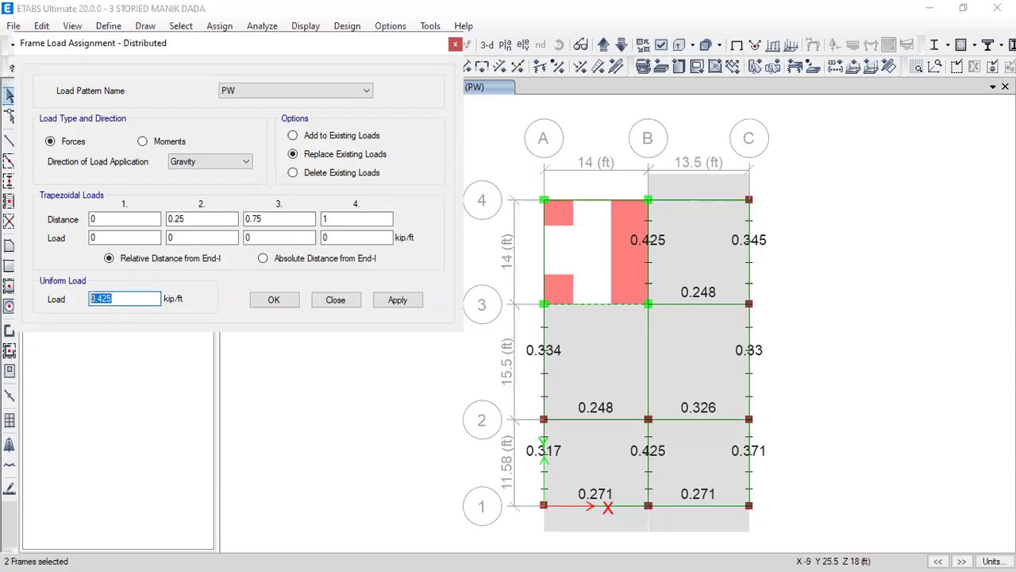
{"action": "left_click", "coordinate": [392, 308]}
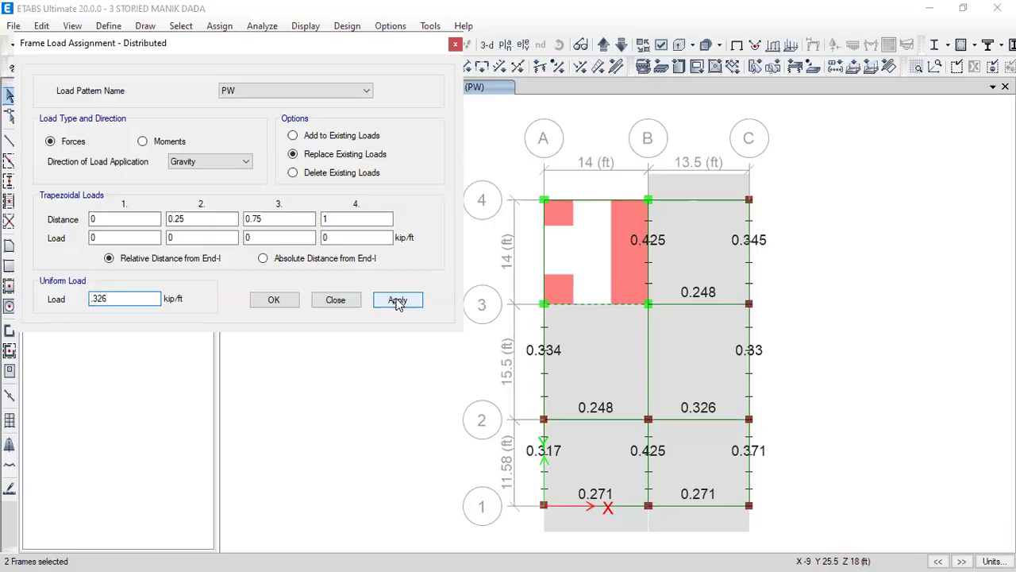
Step: Assign a uniform PW load of 0.425 kip/ft to the beam on grid line A between grids 3 and 4
{"action": "left_click", "coordinate": [545, 262]}
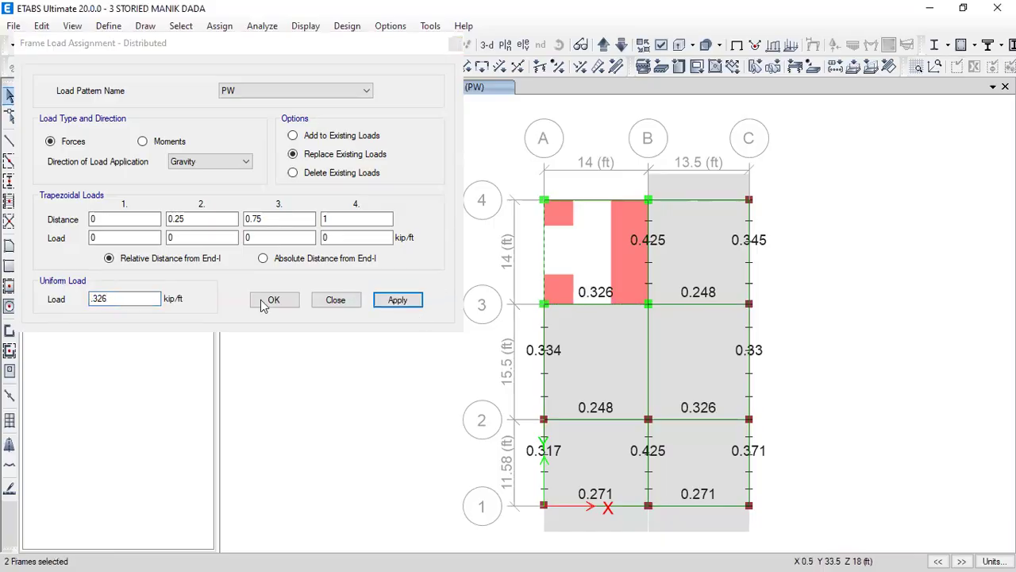
{"action": "left_click_drag", "start_coordinate": [121, 299], "coordinate": [44, 327]}
{"action": "type", "text": ".425"}
{"action": "left_click", "coordinate": [398, 301]}
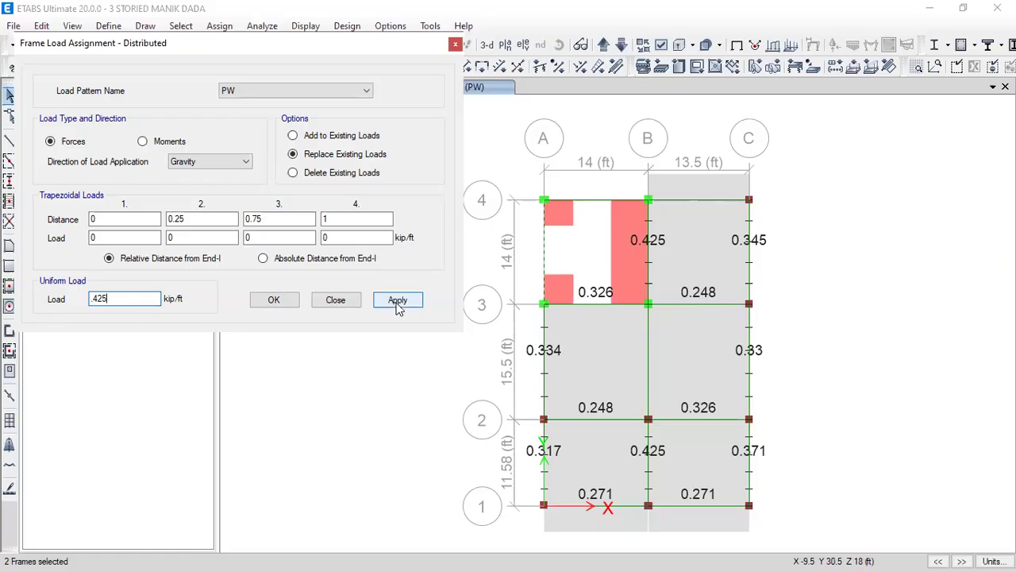
Step: Assign a uniform PW load of 0.654 kip/ft to the beam on grid line 4 between grids A and B
{"action": "left_click", "coordinate": [591, 205]}
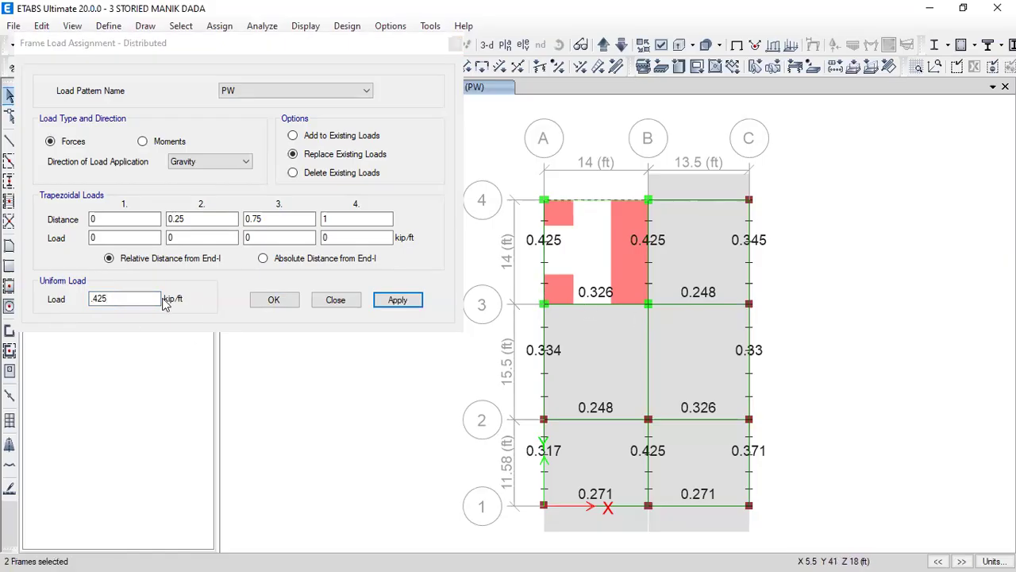
{"action": "left_click", "coordinate": [60, 302]}
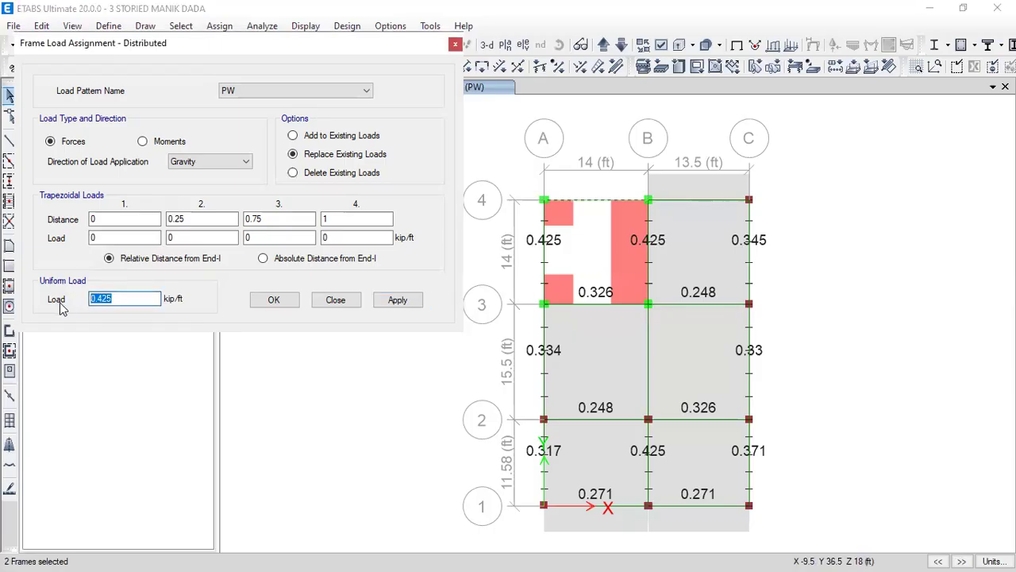
{"action": "key", "text": "BackSpace"}
{"action": "type", "text": ".645"}
{"action": "key", "text": "BackSpace"}
{"action": "key", "text": "BackSpace"}
{"action": "left_click", "coordinate": [406, 302]}
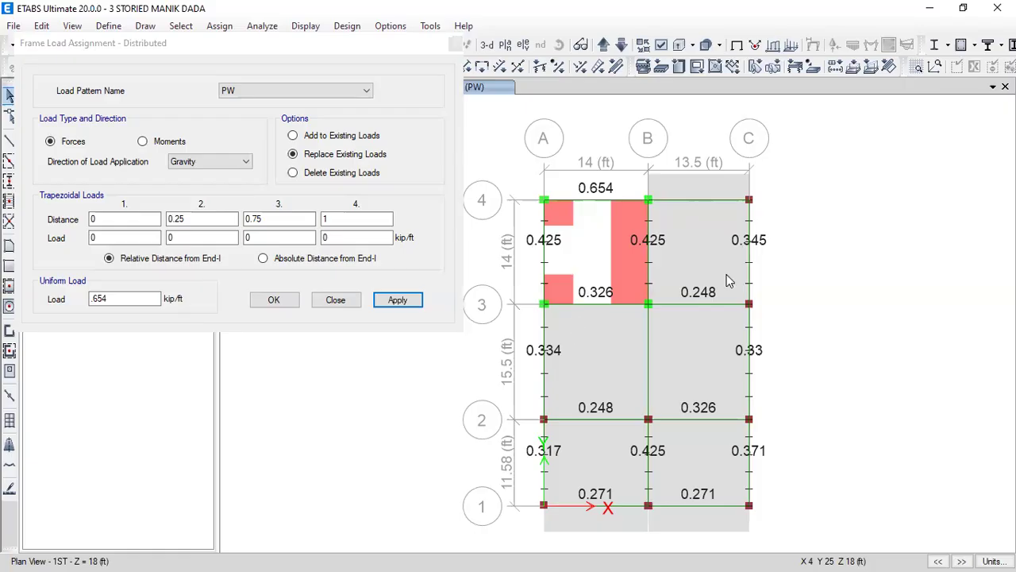
Step: Assign a uniform PW load of 0.271 kip/ft to the beam on grid line 4 between grids B and C, and finish the load assignment
{"action": "left_click", "coordinate": [695, 201]}
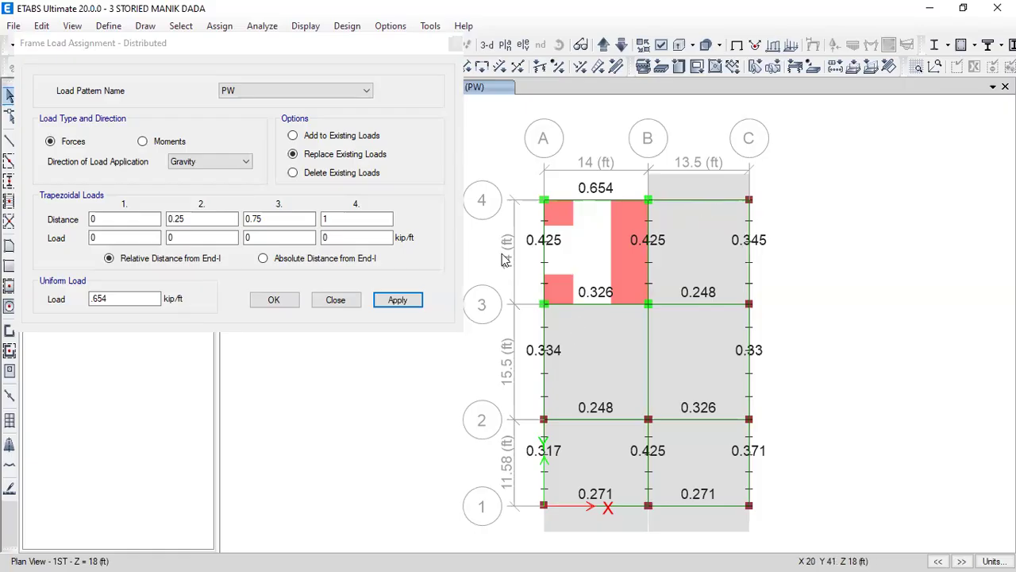
{"action": "left_click_drag", "start_coordinate": [150, 299], "coordinate": [87, 305]}
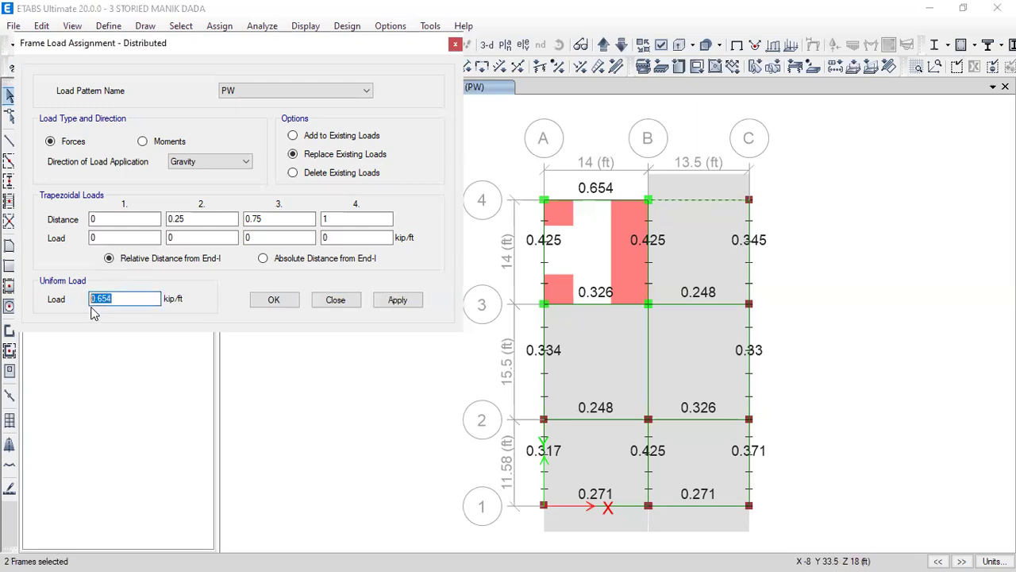
{"action": "type", "text": ".271"}
{"action": "left_click", "coordinate": [409, 306]}
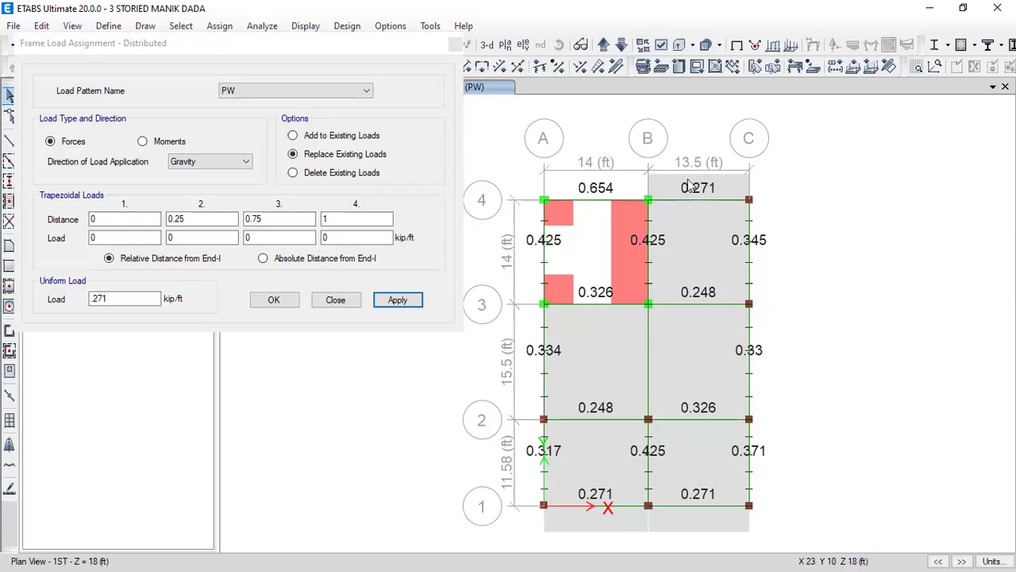
{"action": "left_click", "coordinate": [336, 300]}
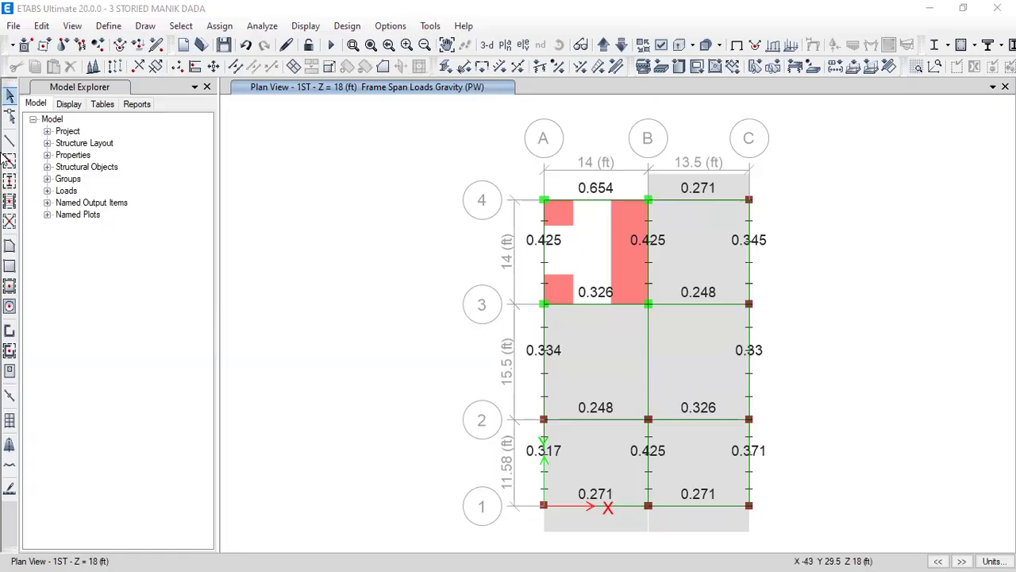
Step: Start drawing frame lines with the section property set to None
{"action": "left_click", "coordinate": [10, 142]}
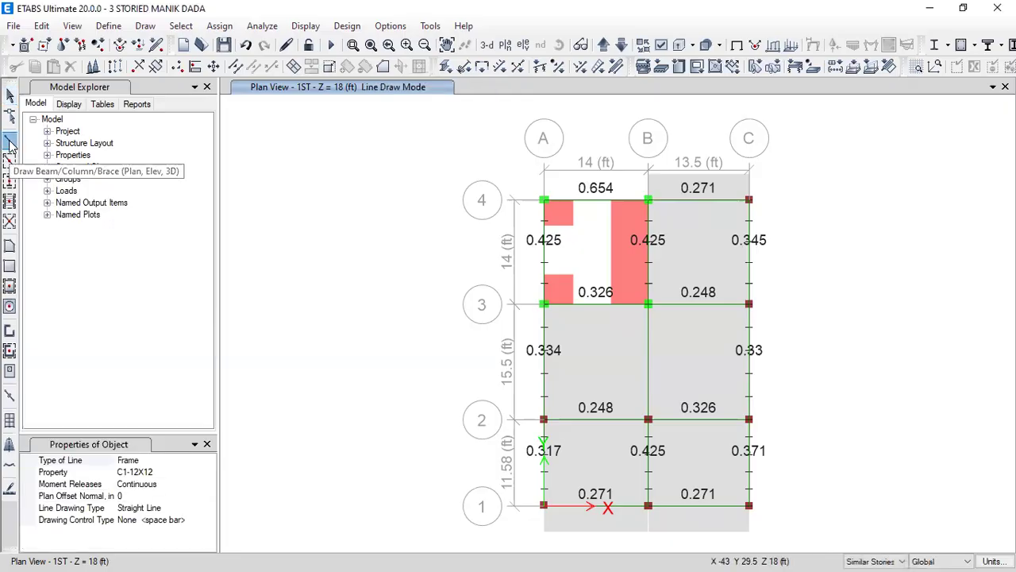
{"action": "left_click", "coordinate": [192, 460]}
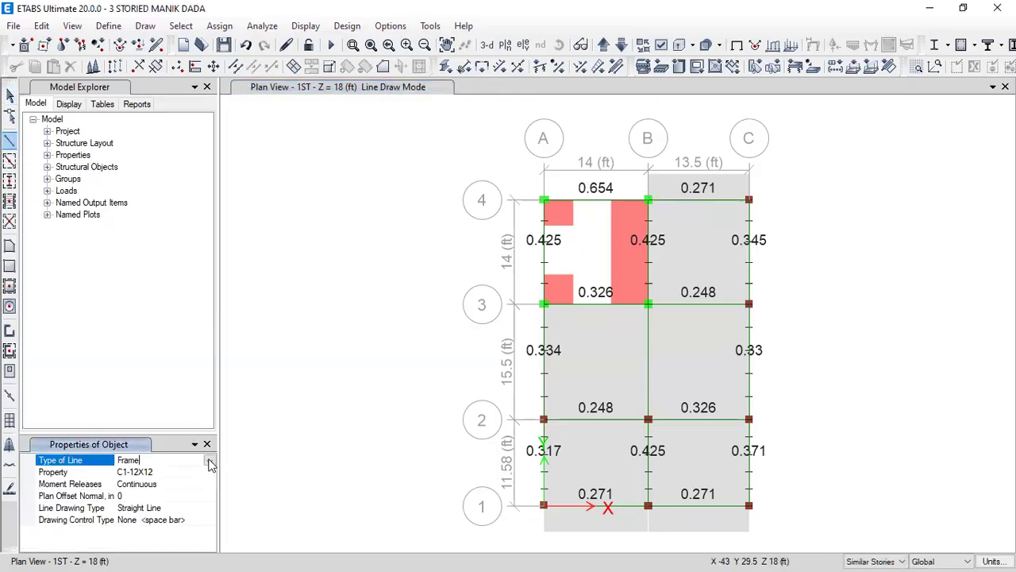
{"action": "left_click", "coordinate": [210, 460]}
{"action": "left_click", "coordinate": [210, 461]}
{"action": "left_click", "coordinate": [210, 461]}
{"action": "left_click", "coordinate": [210, 461]}
{"action": "left_click", "coordinate": [203, 472]}
{"action": "left_click", "coordinate": [210, 472]}
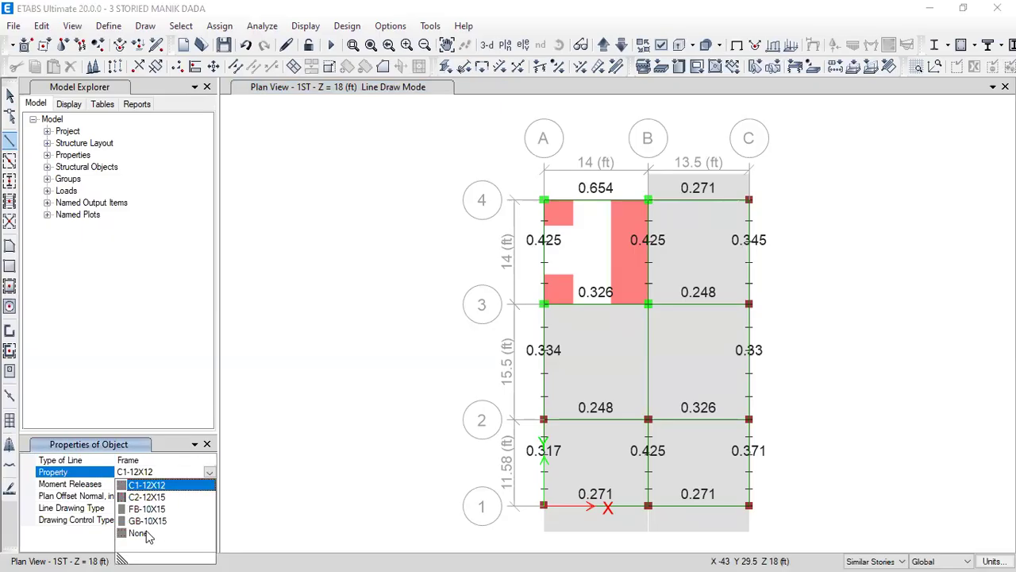
{"action": "left_click", "coordinate": [143, 532]}
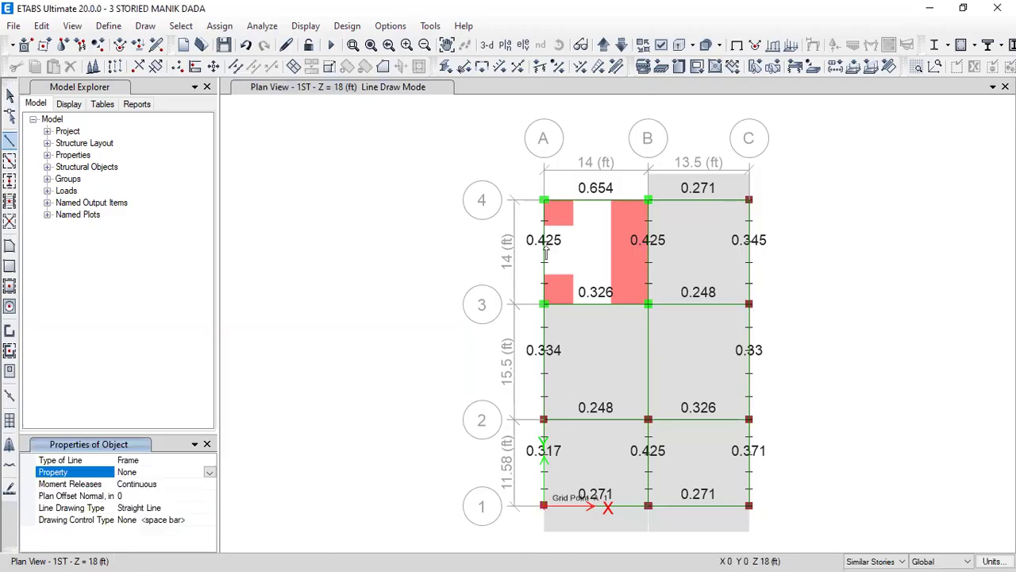
Step: Draw None-property frame lines around the 3.5 ft slab overhang beyond grid line 1 from grid A to C, plus one across it on grid B
{"action": "scroll", "coordinate": [546, 254], "scroll_direction": "down", "scroll_amount": 5}
{"action": "scroll", "coordinate": [545, 254], "scroll_direction": "up", "scroll_amount": 10}
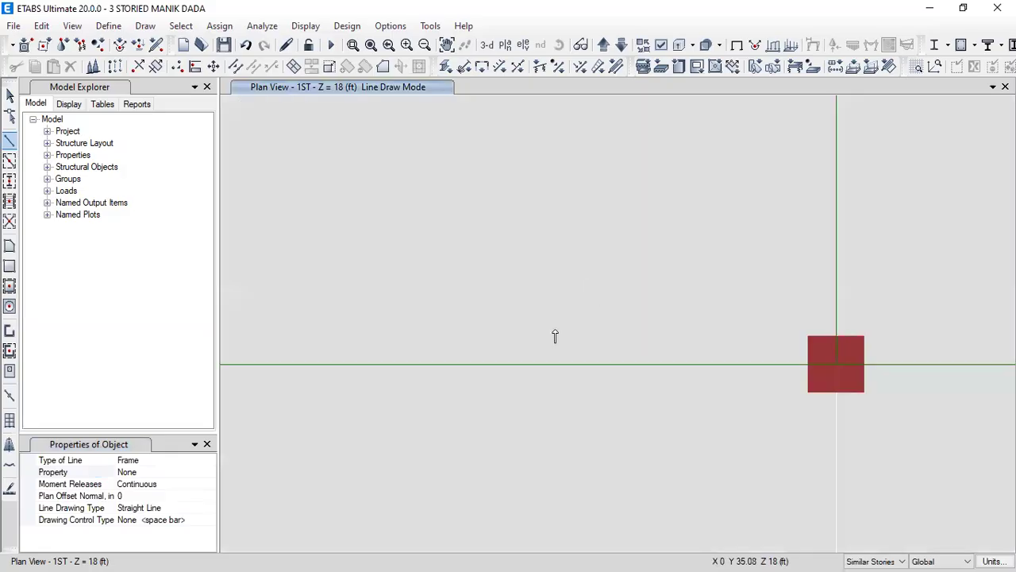
{"action": "scroll", "coordinate": [555, 336], "scroll_direction": "down", "scroll_amount": 4}
{"action": "left_click", "coordinate": [396, 314]}
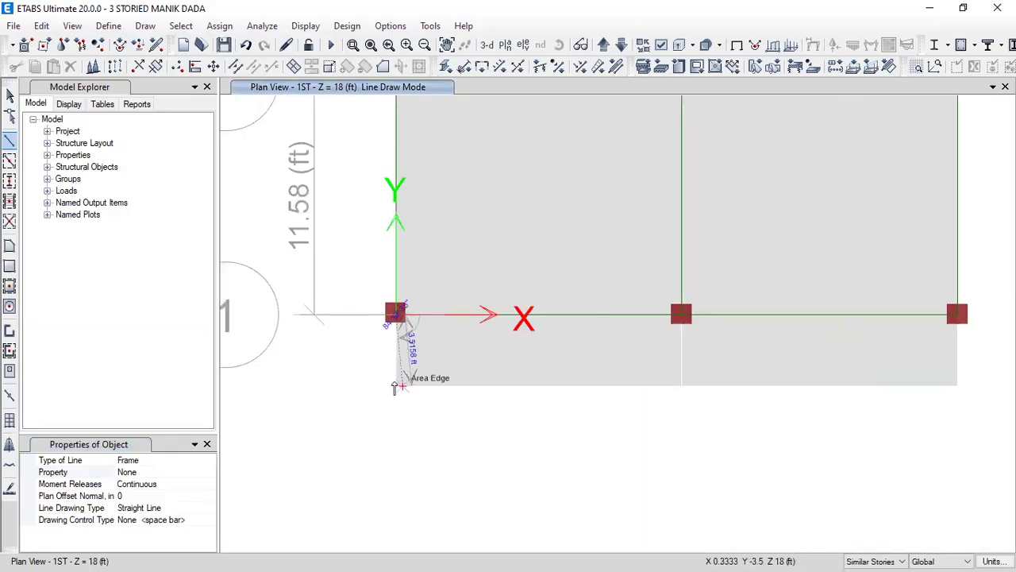
{"action": "left_click", "coordinate": [396, 387]}
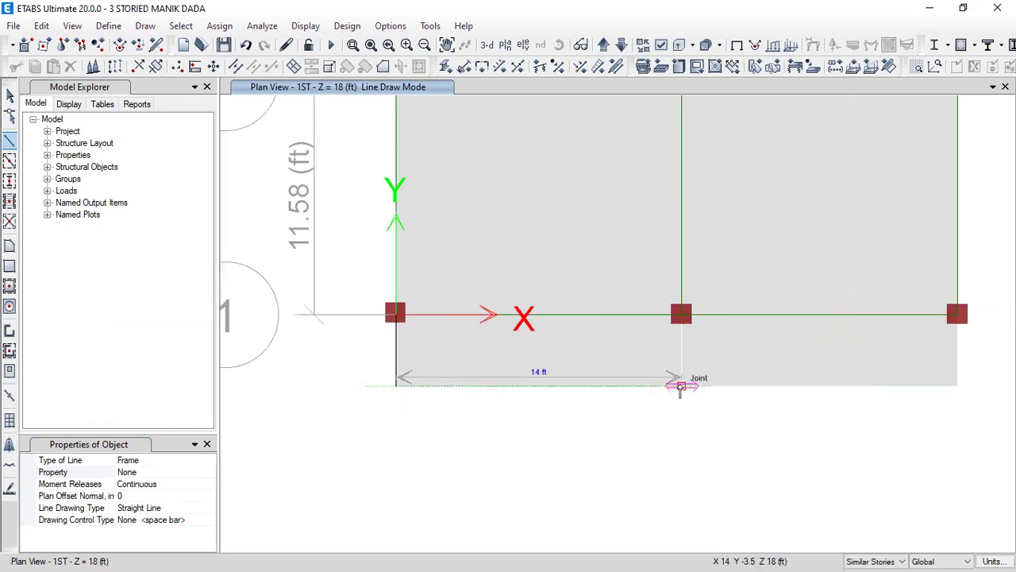
{"action": "left_click", "coordinate": [681, 387]}
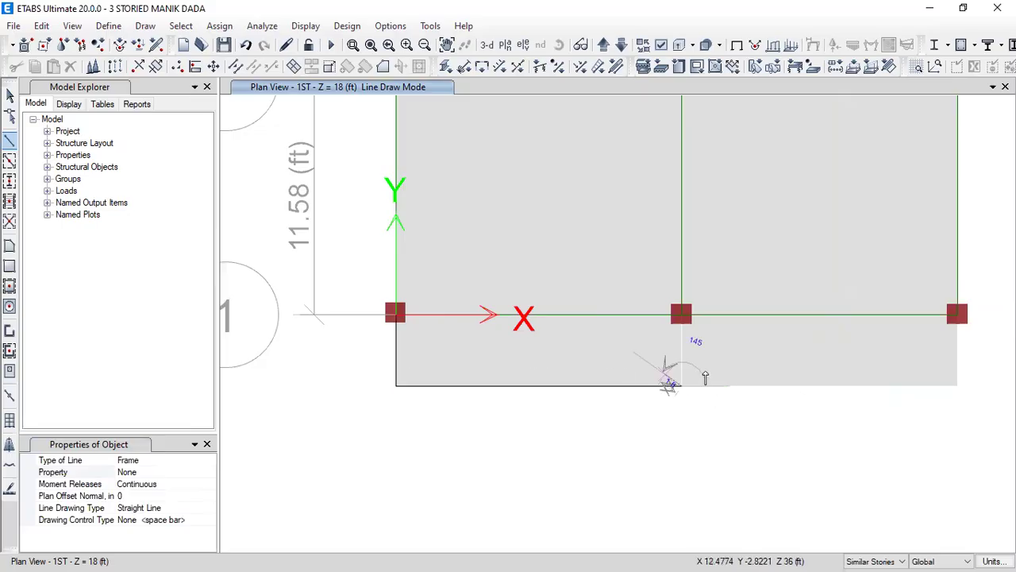
{"action": "scroll", "coordinate": [671, 381], "scroll_direction": "down", "scroll_amount": 3}
{"action": "left_click", "coordinate": [733, 377]}
{"action": "double_click", "coordinate": [738, 352]}
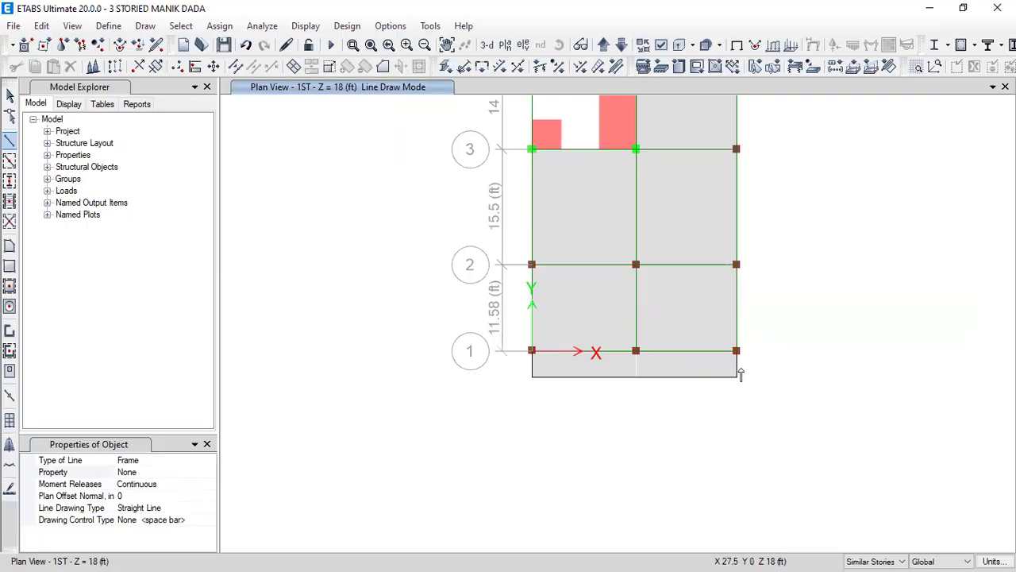
{"action": "left_click", "coordinate": [635, 365]}
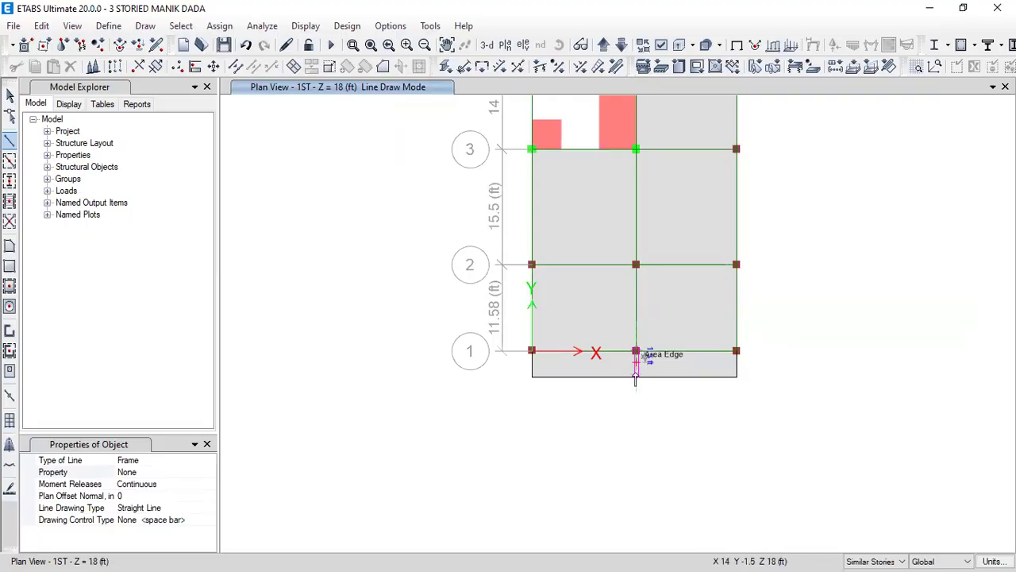
{"action": "double_click", "coordinate": [637, 378]}
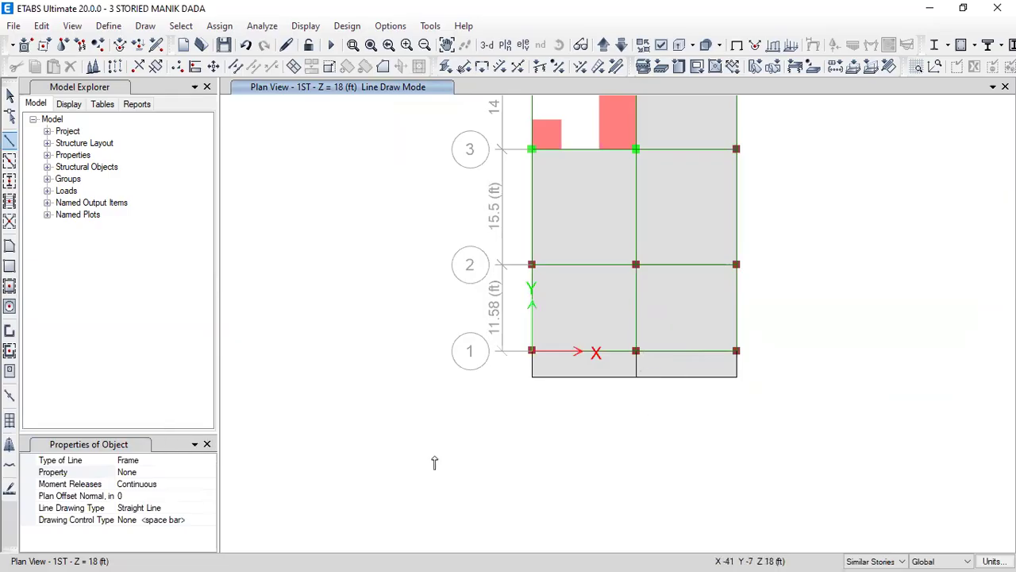
Step: Draw None-property frame lines around the 3.5 ft slab overhang beyond grid line 4 between grids B and C
{"action": "scroll", "coordinate": [517, 367], "scroll_direction": "down", "scroll_amount": 3}
{"action": "scroll", "coordinate": [530, 252], "scroll_direction": "up", "scroll_amount": 3}
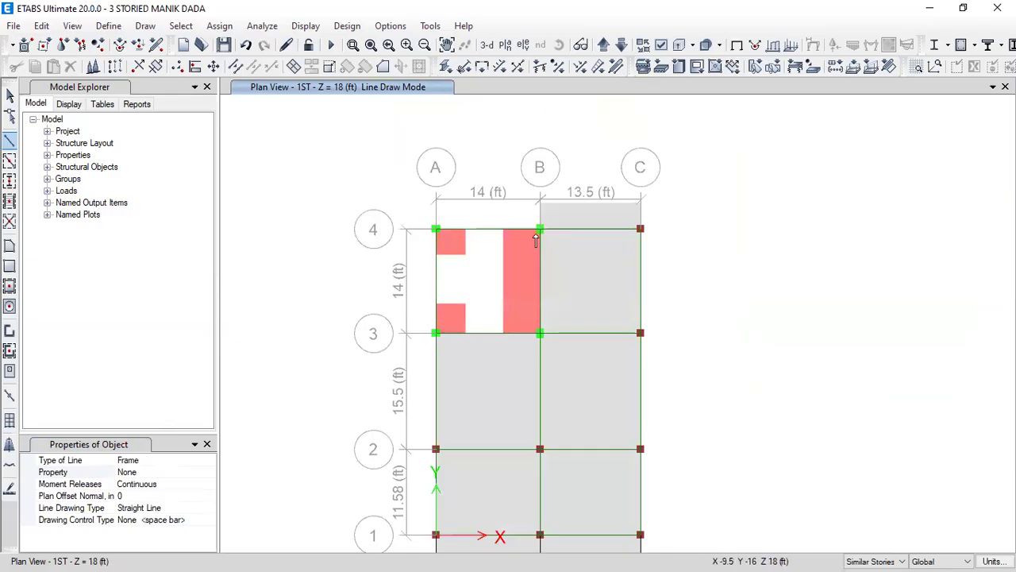
{"action": "left_click", "coordinate": [540, 228]}
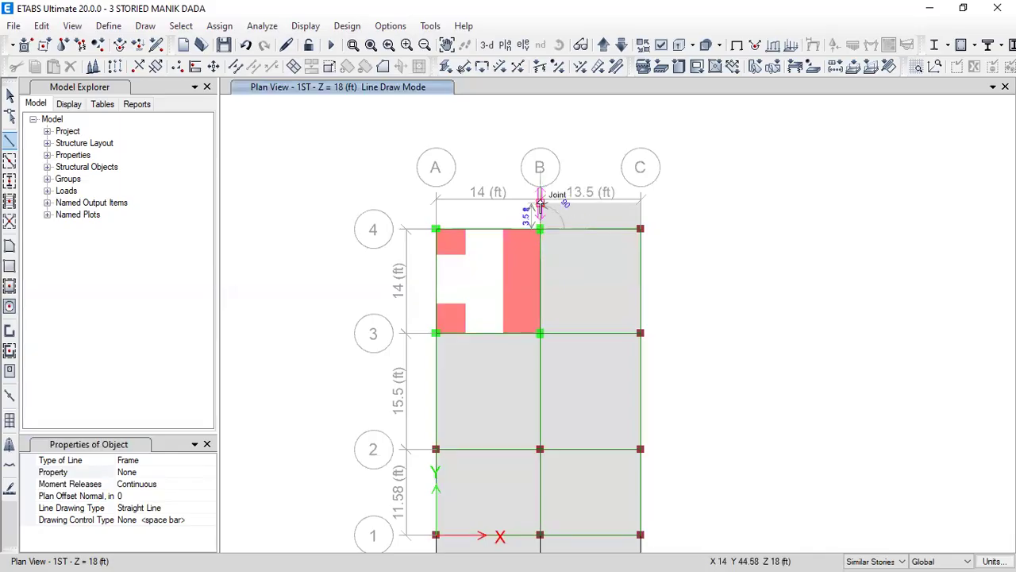
{"action": "left_click", "coordinate": [540, 204]}
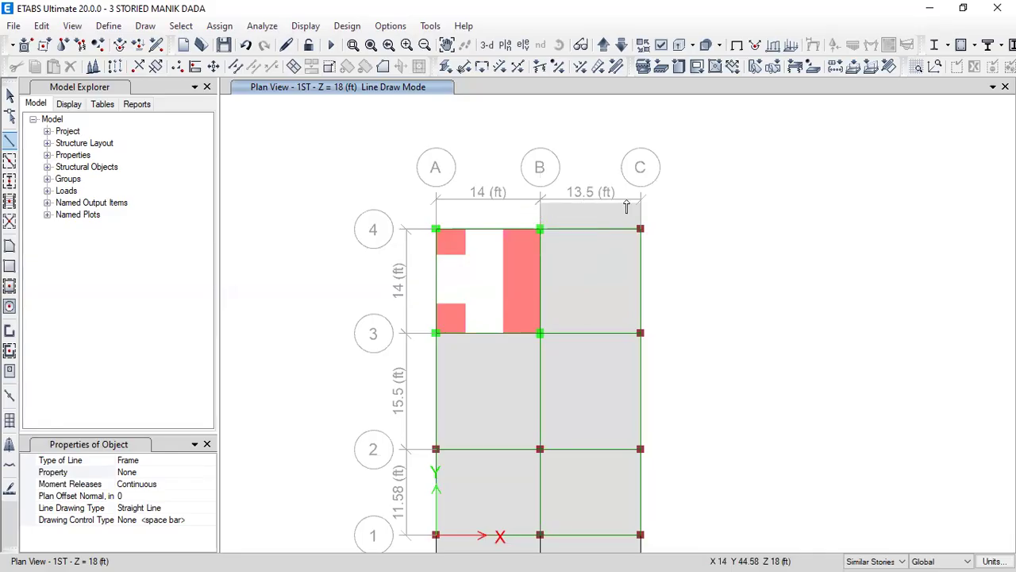
{"action": "left_click", "coordinate": [641, 205]}
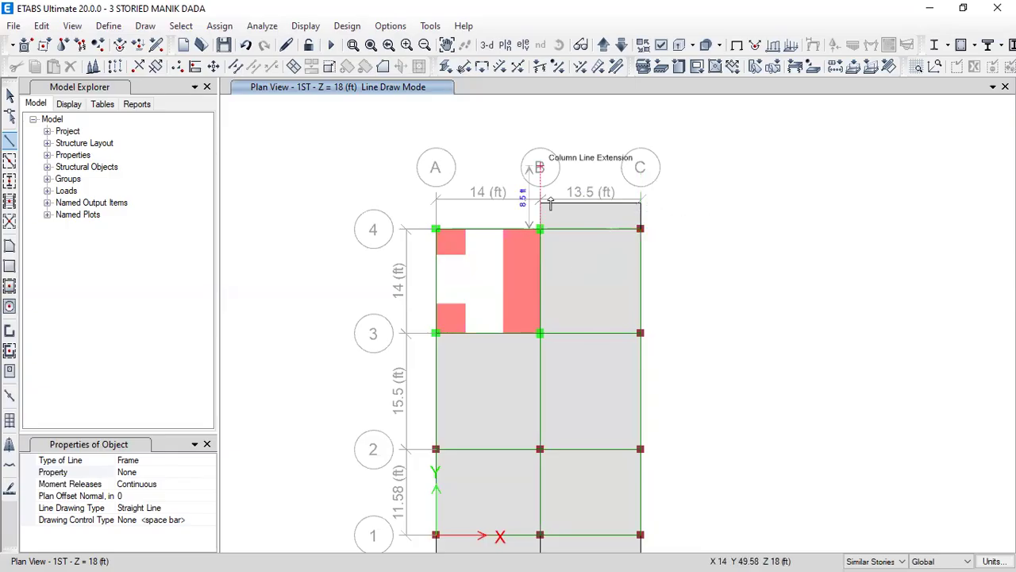
{"action": "scroll", "coordinate": [540, 167], "scroll_direction": "down", "scroll_amount": 4}
{"action": "left_click", "coordinate": [207, 444]}
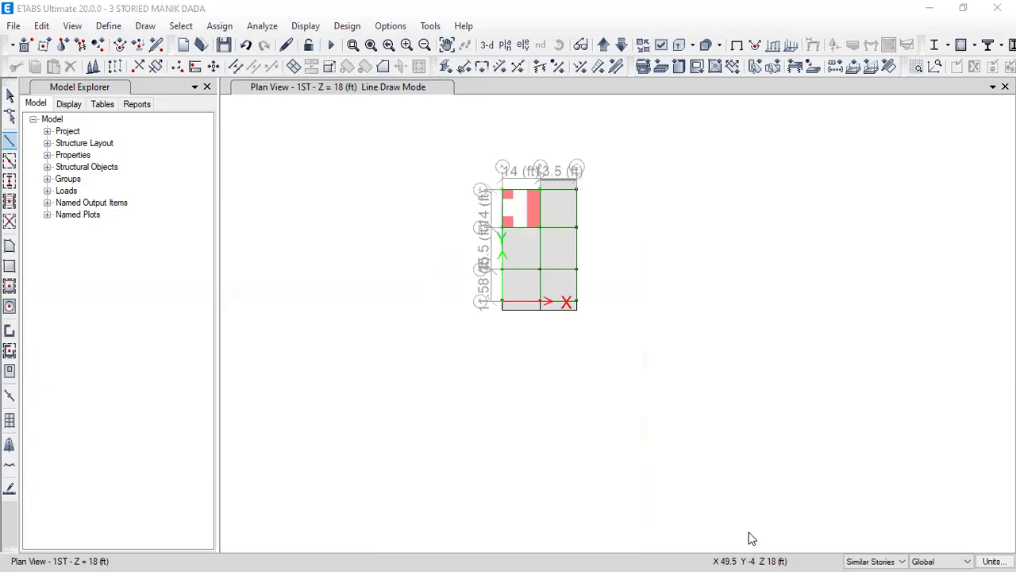
Step: Leave line drawing and select all the None-property frame lines of the slab overhang beyond grid line 1
{"action": "scroll", "coordinate": [512, 308], "scroll_direction": "up", "scroll_amount": 5}
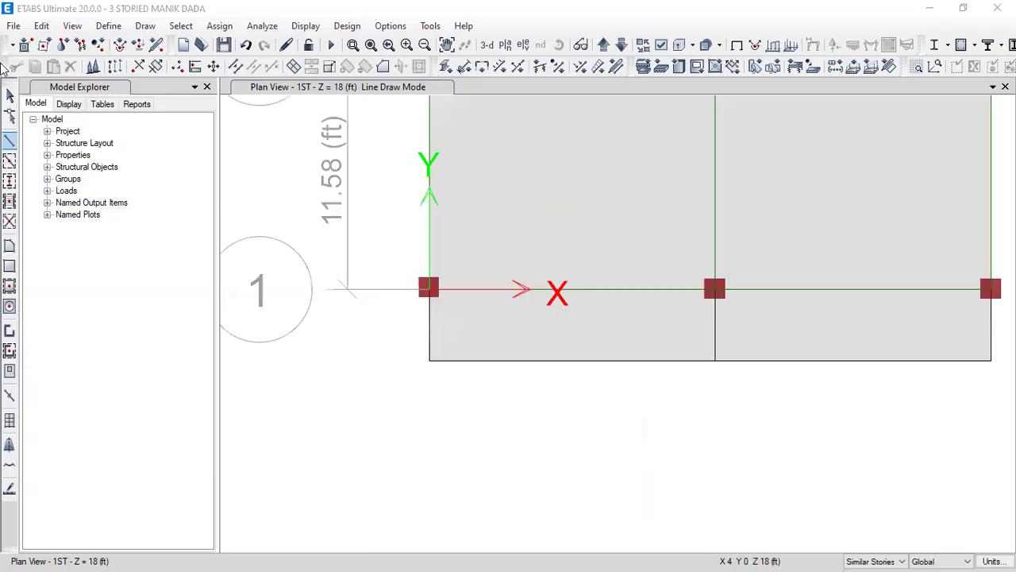
{"action": "left_click", "coordinate": [9, 141]}
{"action": "left_click", "coordinate": [10, 95]}
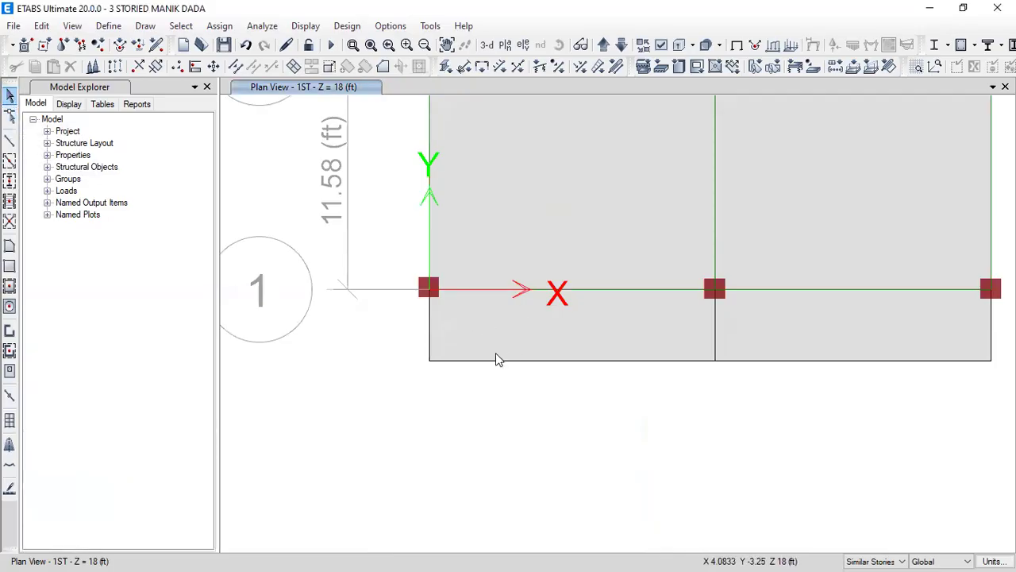
{"action": "scroll", "coordinate": [495, 355], "scroll_direction": "down", "scroll_amount": 3}
{"action": "left_click", "coordinate": [472, 356]}
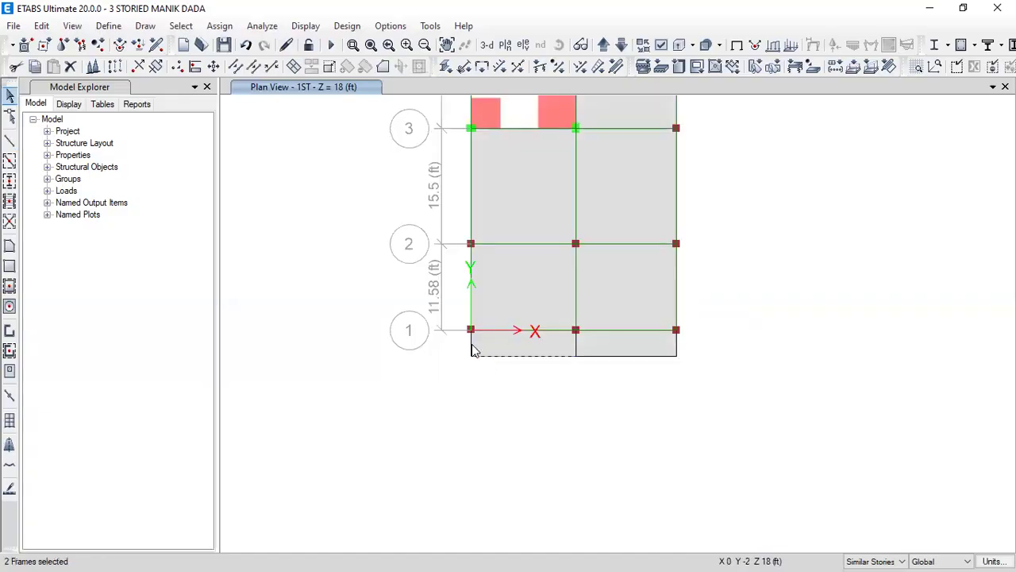
{"action": "left_click", "coordinate": [577, 349]}
{"action": "left_click", "coordinate": [608, 355]}
{"action": "left_click", "coordinate": [676, 345]}
{"action": "scroll", "coordinate": [658, 381], "scroll_direction": "down", "scroll_amount": 4}
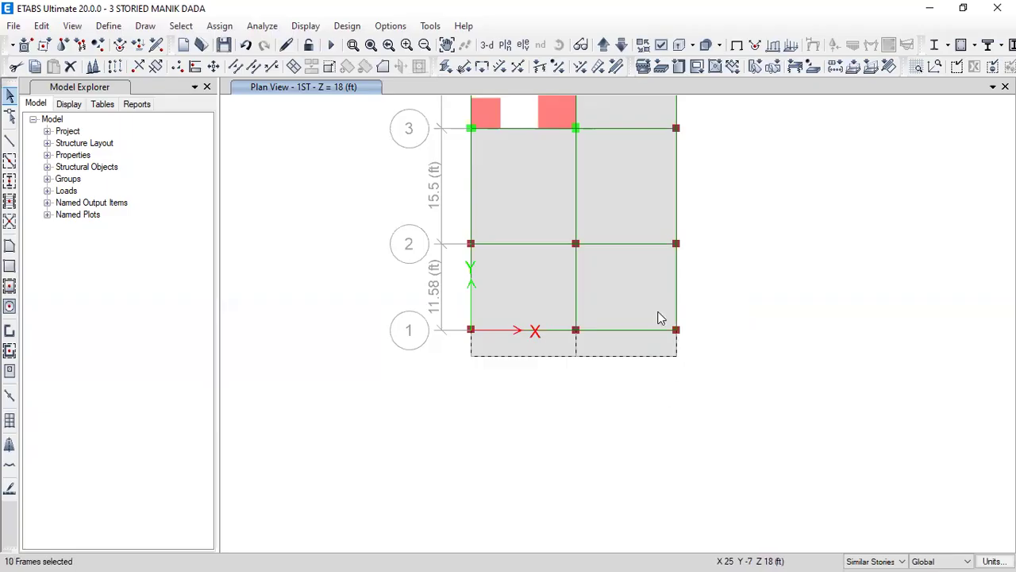
Step: Add the three frame lines around the slab overhang beyond grid line 4 to the selection
{"action": "scroll", "coordinate": [659, 260], "scroll_direction": "up", "scroll_amount": 4}
{"action": "scroll", "coordinate": [632, 216], "scroll_direction": "up", "scroll_amount": 3}
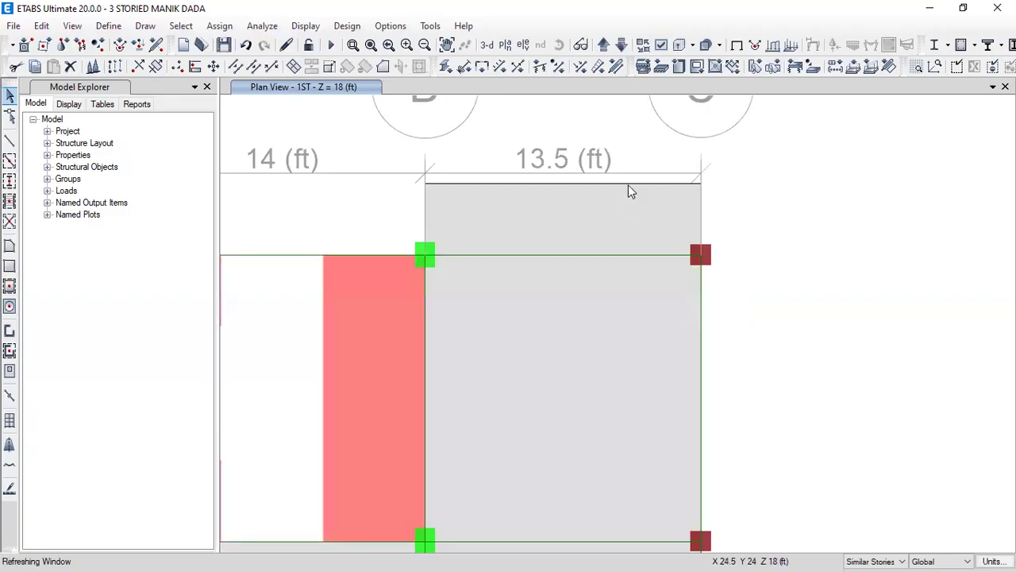
{"action": "left_click", "coordinate": [642, 184]}
{"action": "left_click", "coordinate": [700, 212]}
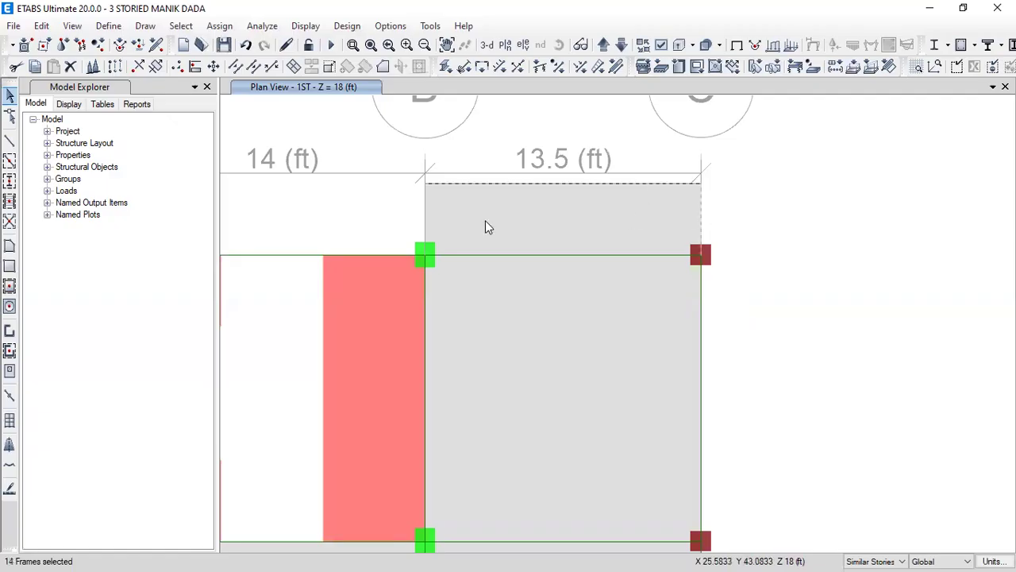
{"action": "left_click", "coordinate": [427, 210]}
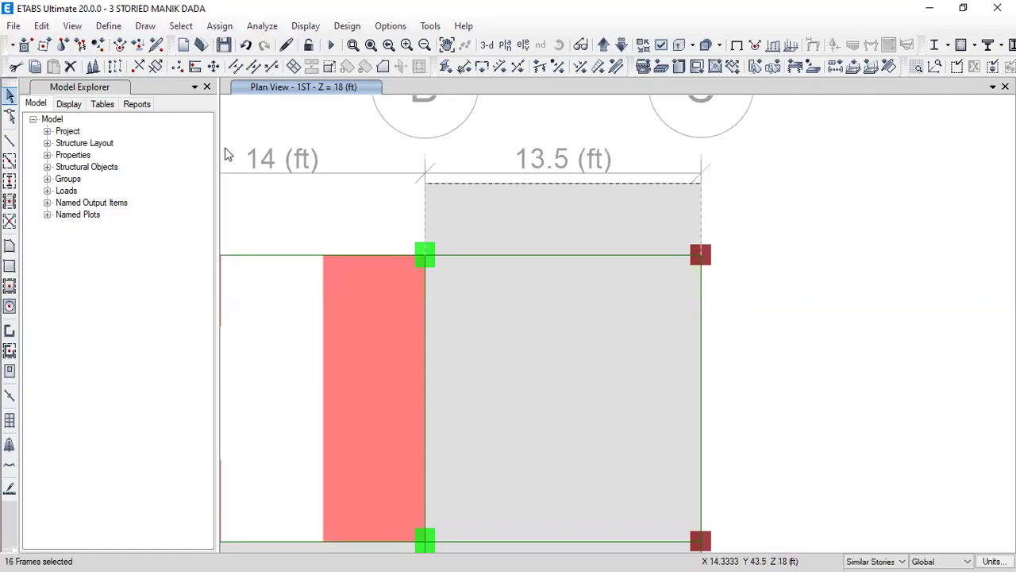
Step: Assign a uniform PW gravity load of 0.150 kip/ft to the selected overhang frame lines, replacing existing loads
{"action": "left_click", "coordinate": [220, 25]}
{"action": "mouse_move", "coordinate": [285, 173]}
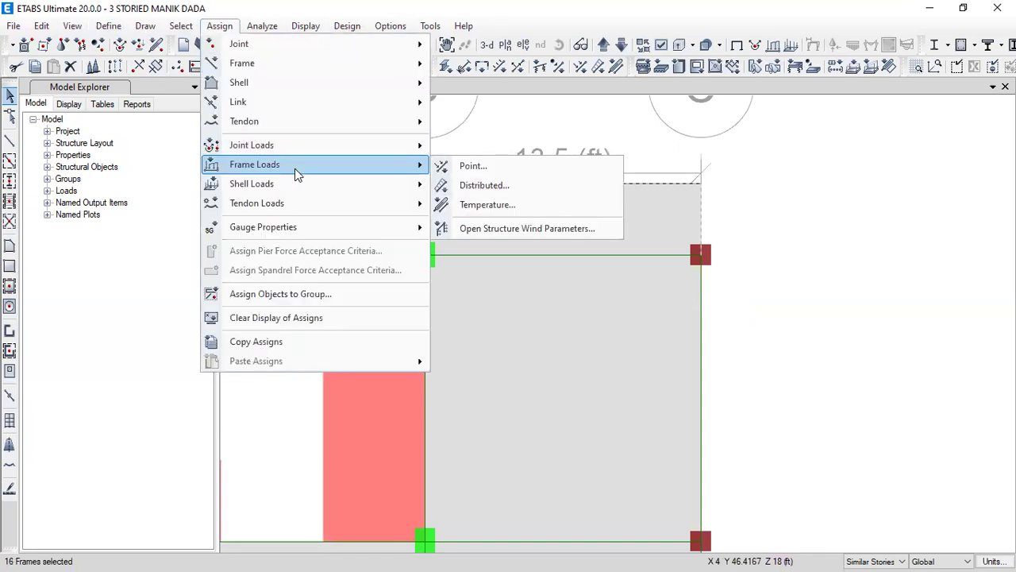
{"action": "left_click", "coordinate": [497, 186]}
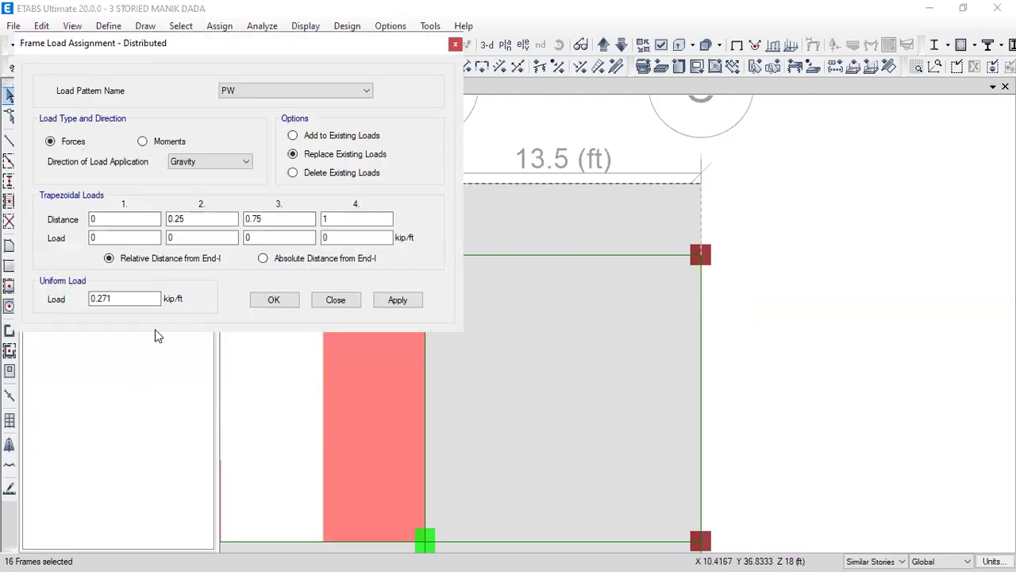
{"action": "left_click", "coordinate": [133, 297]}
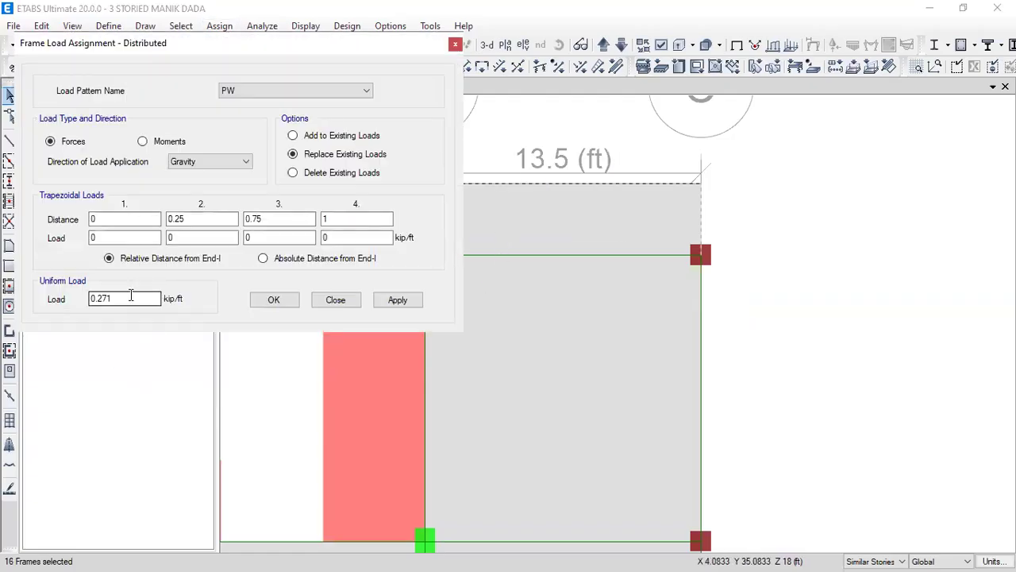
{"action": "left_click_drag", "start_coordinate": [132, 298], "coordinate": [54, 303]}
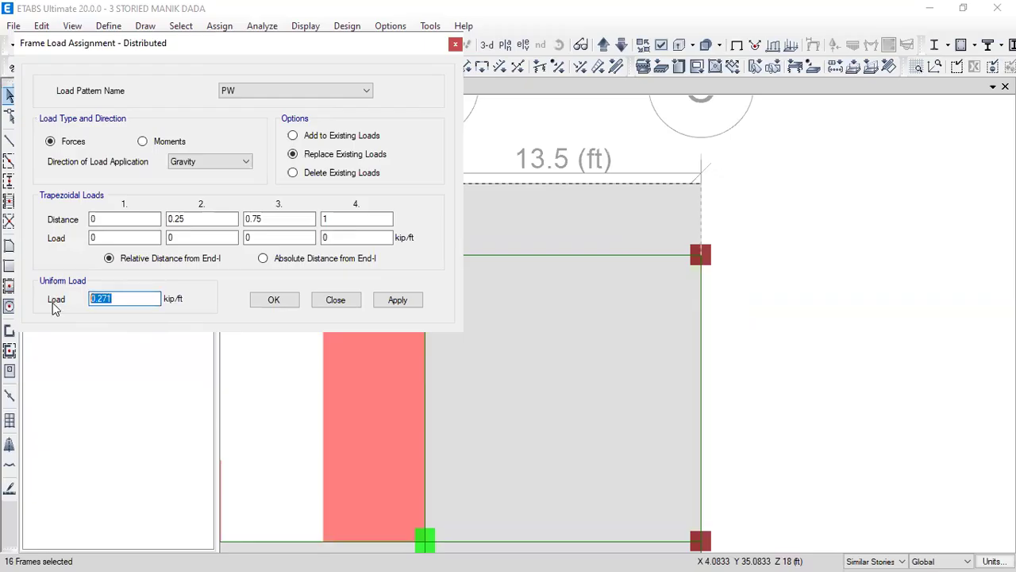
{"action": "type", "text": ".150"}
{"action": "left_click", "coordinate": [399, 305]}
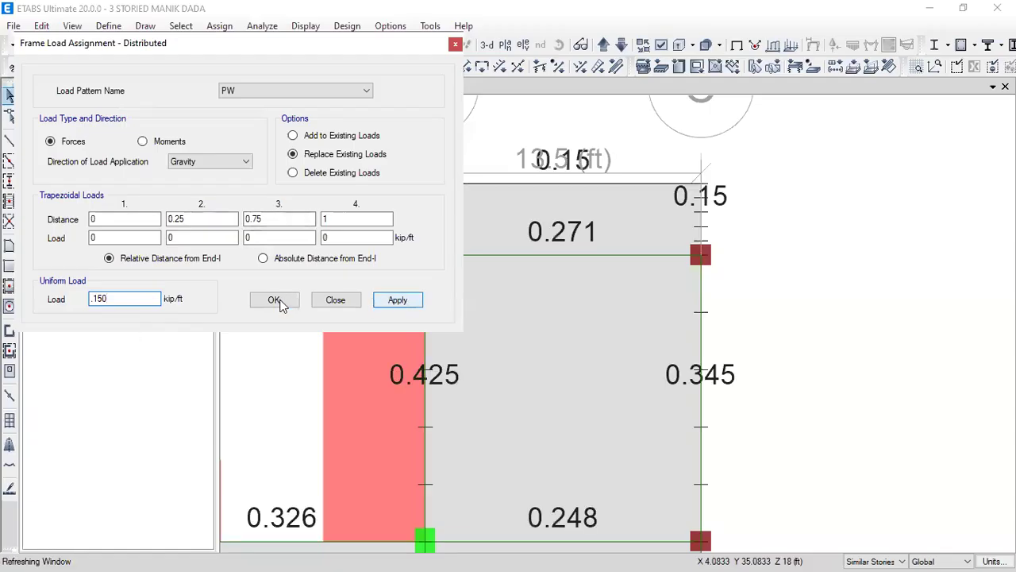
{"action": "left_click", "coordinate": [275, 301]}
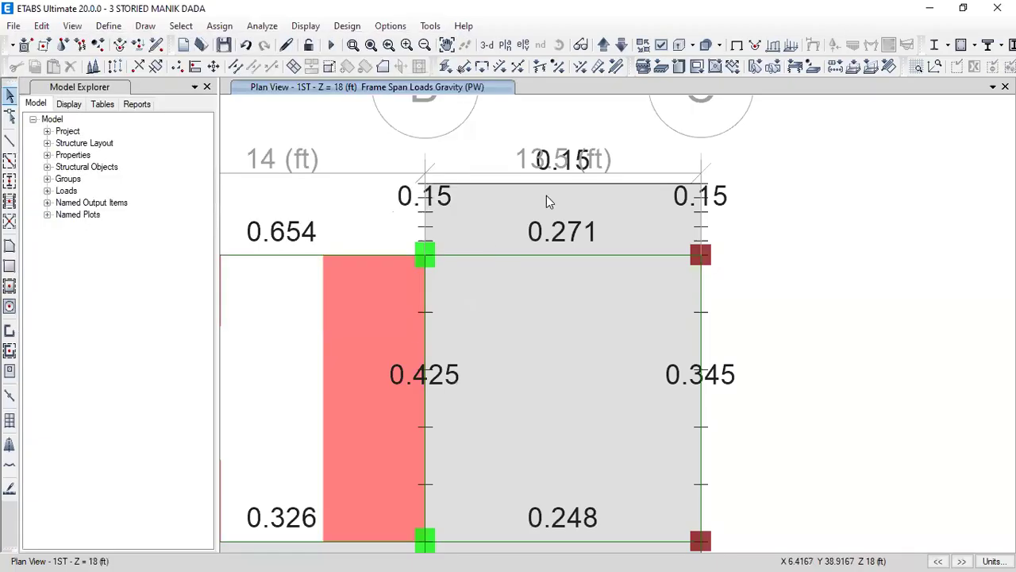
Step: Show the model in 3-D and set the graphic font size to a maximum of 10 and a minimum of 6 points
{"action": "scroll", "coordinate": [575, 278], "scroll_direction": "down", "scroll_amount": 5}
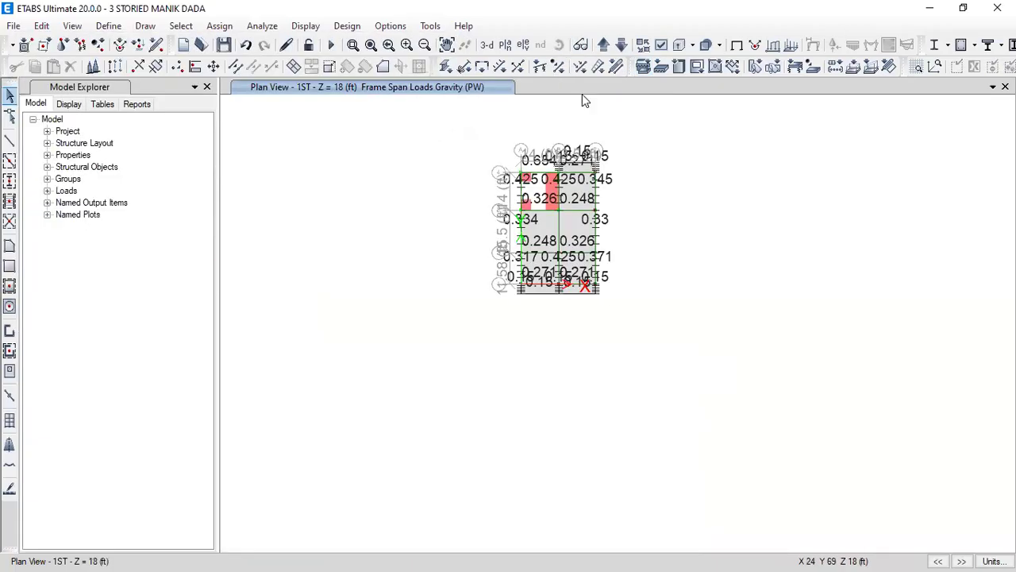
{"action": "left_click", "coordinate": [486, 45]}
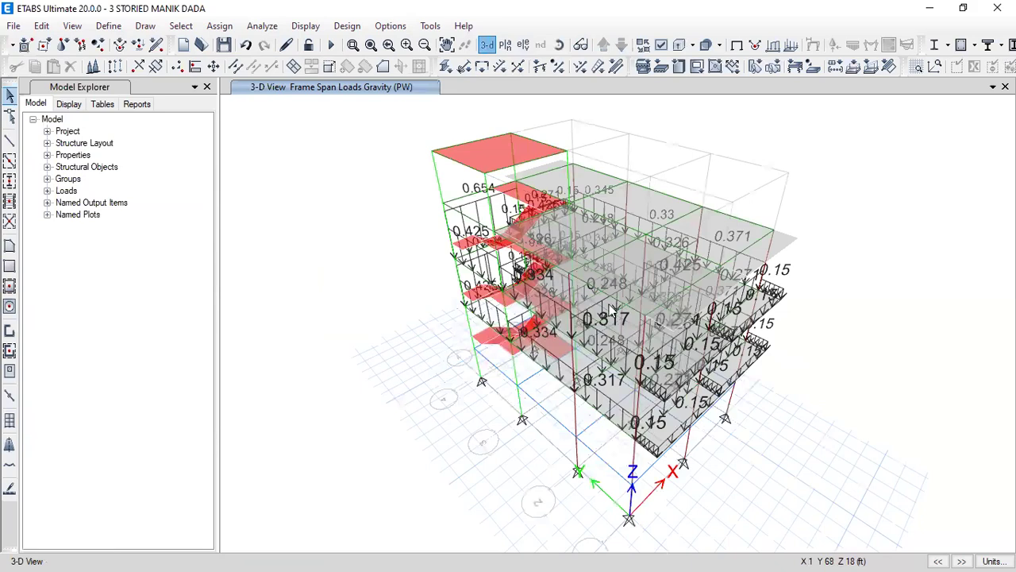
{"action": "right_click_drag", "start_coordinate": [533, 330], "coordinate": [573, 375], "text": "ctrl"}
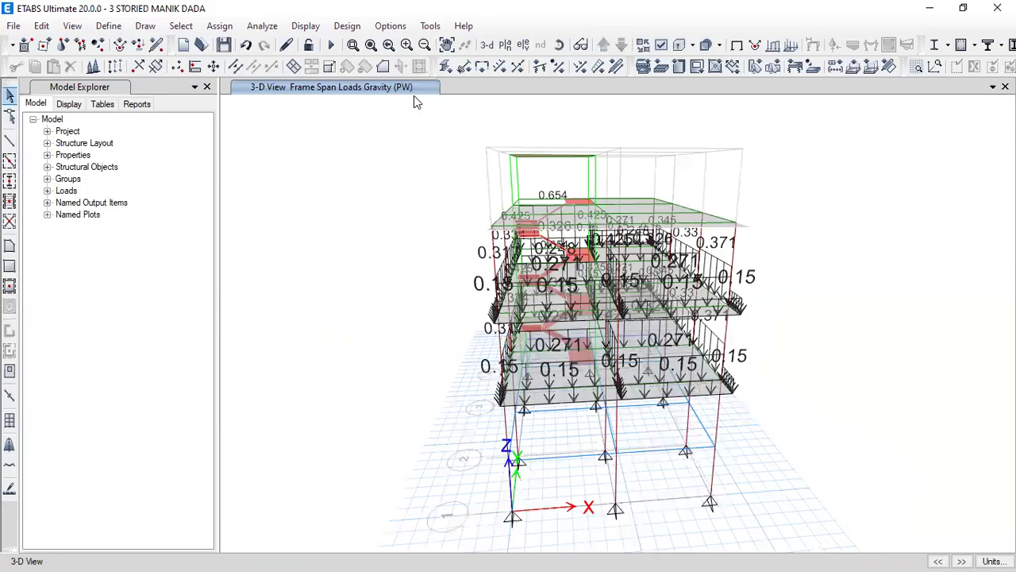
{"action": "left_click", "coordinate": [390, 26]}
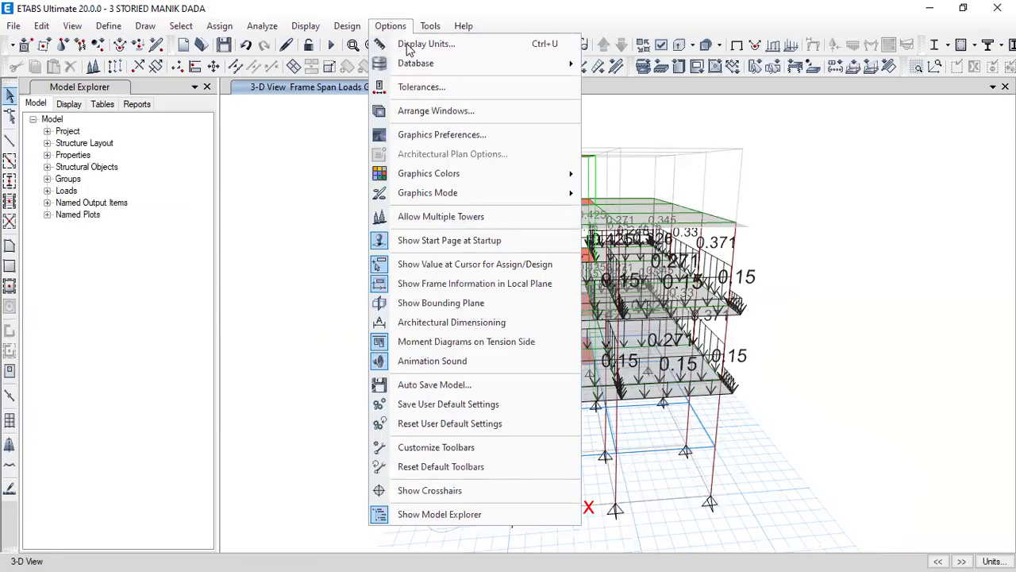
{"action": "left_click", "coordinate": [475, 135]}
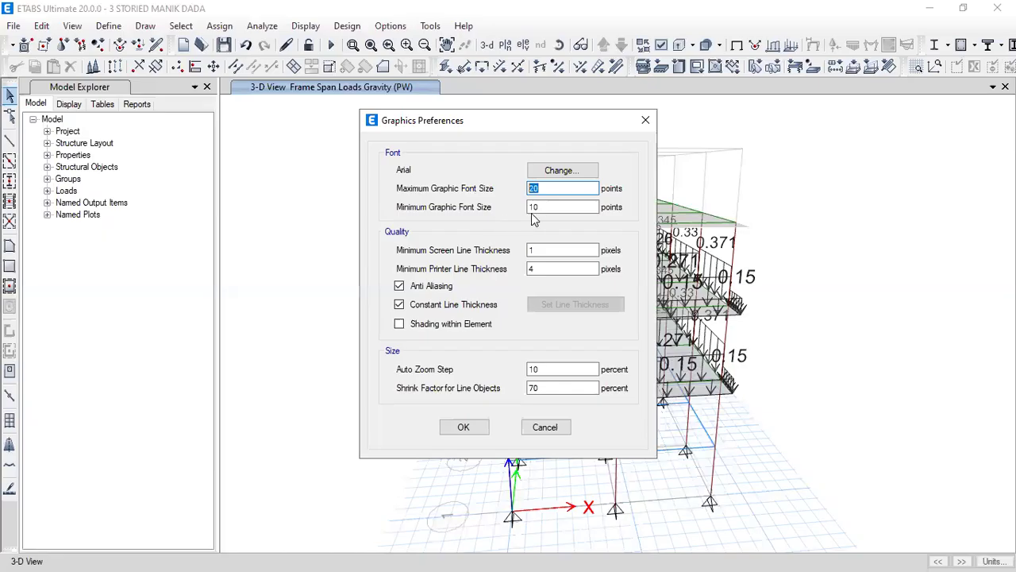
{"action": "type", "text": "10"}
{"action": "key", "text": "Tab"}
{"action": "type", "text": "6"}
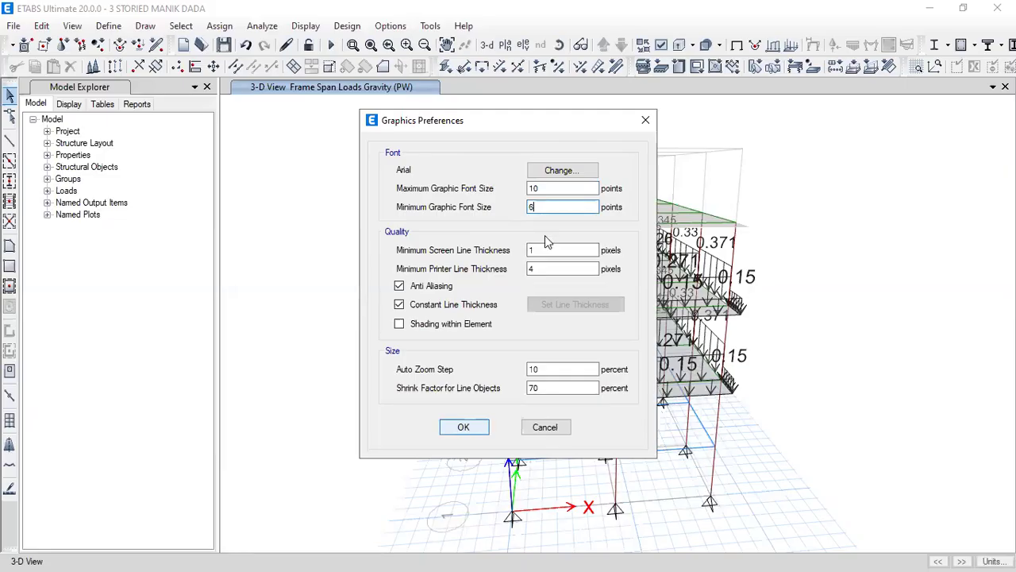
{"action": "key", "text": "Return"}
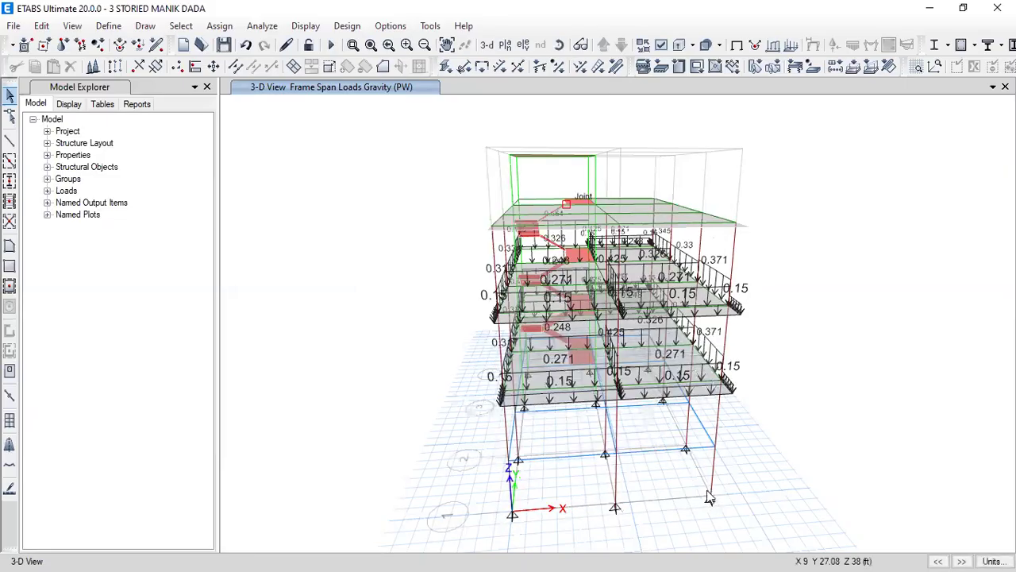
Step: Open the ROOF plan view and restrict drawing and selection to One Story, keeping plain object selection active
{"action": "middle_click_drag", "start_coordinate": [516, 503], "coordinate": [538, 497], "text": "shift"}
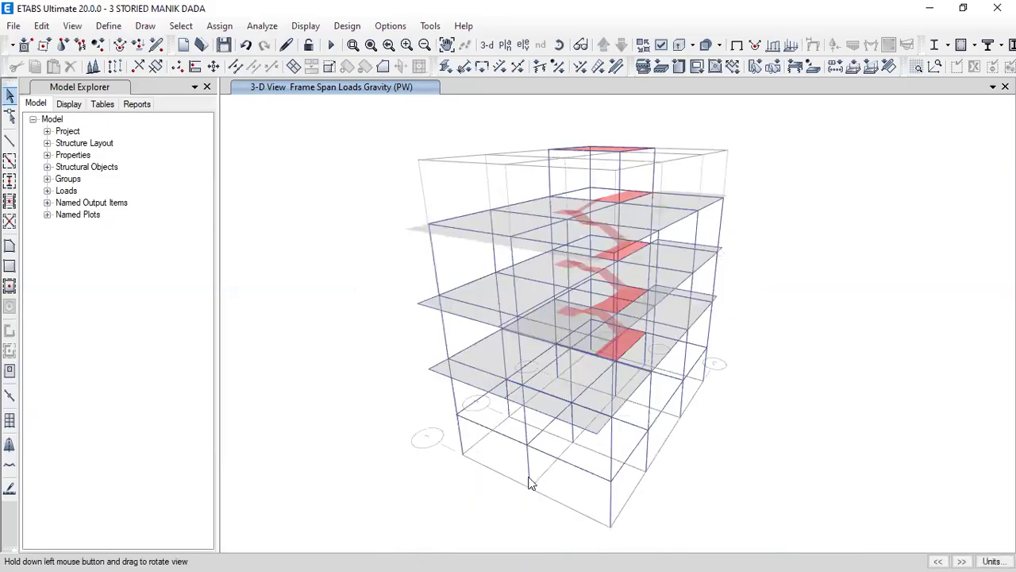
{"action": "middle_click_drag", "start_coordinate": [636, 376], "coordinate": [629, 377], "text": "shift"}
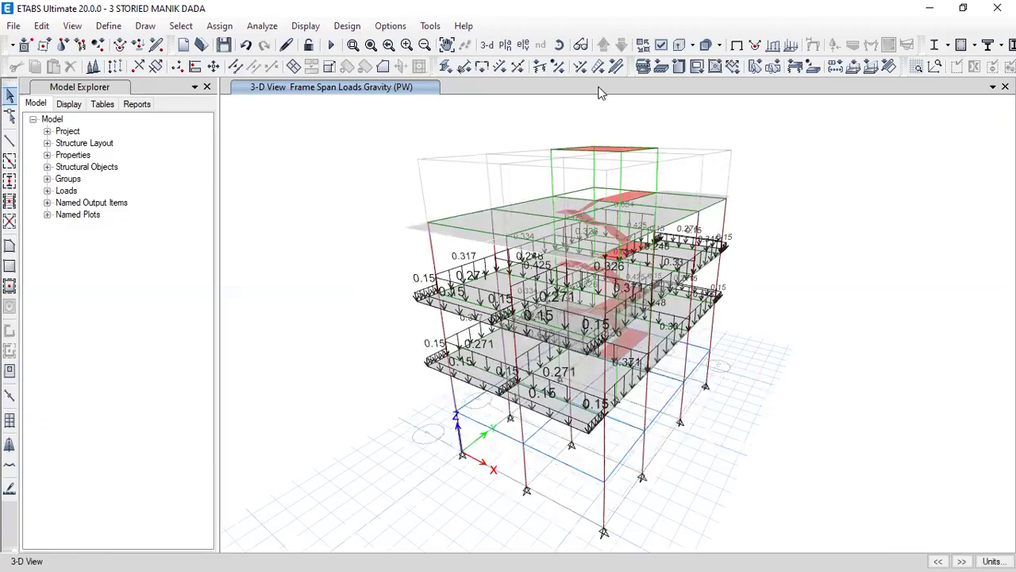
{"action": "left_click", "coordinate": [505, 46]}
{"action": "left_click", "coordinate": [448, 459]}
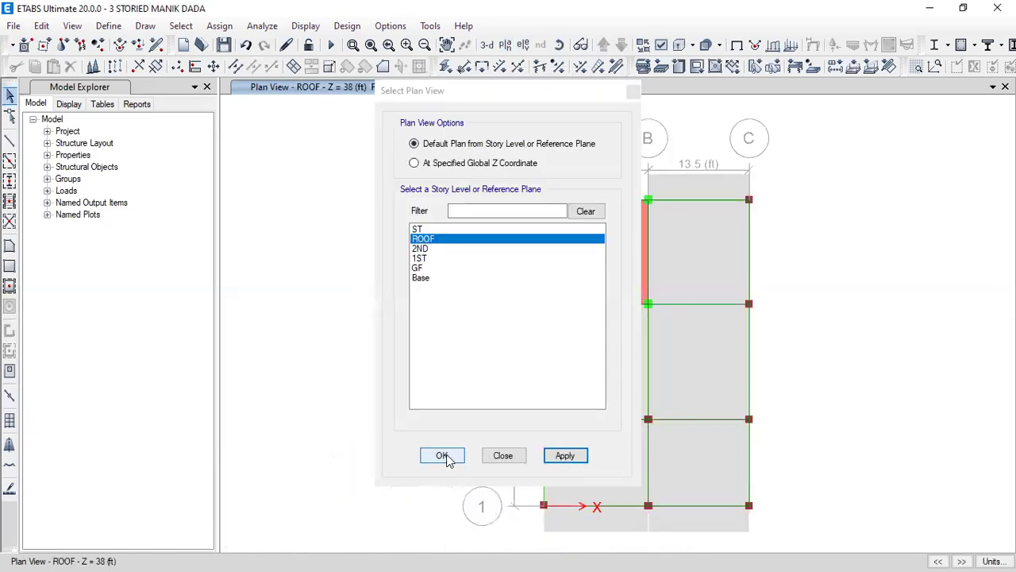
{"action": "left_click", "coordinate": [9, 116]}
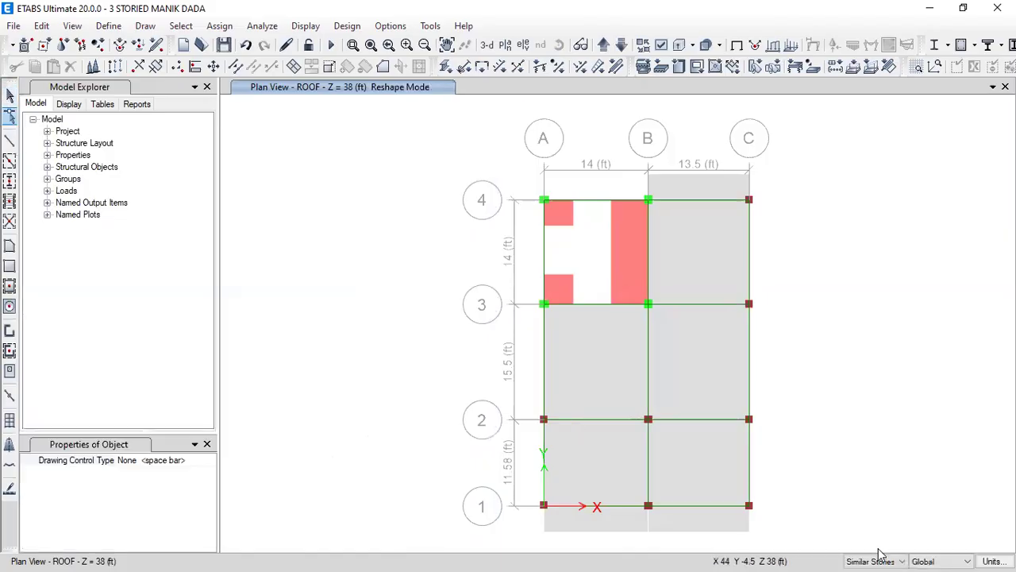
{"action": "left_click", "coordinate": [877, 560]}
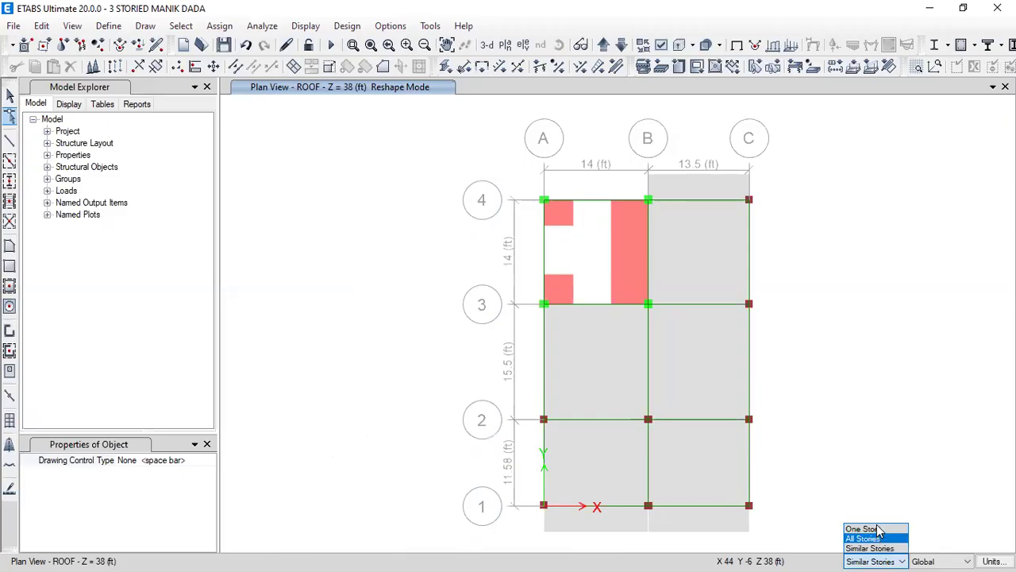
{"action": "left_click", "coordinate": [208, 445]}
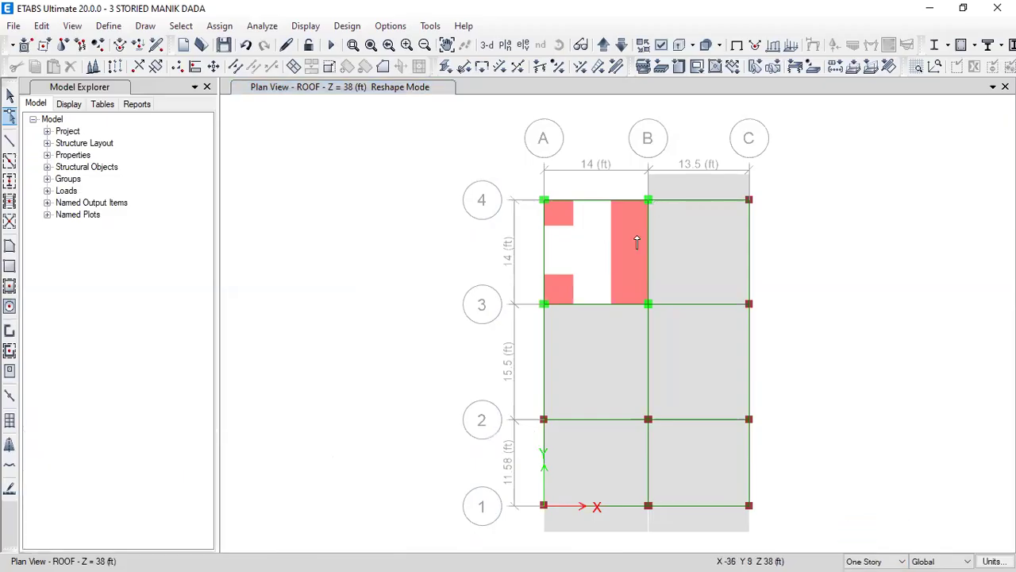
{"action": "left_click", "coordinate": [8, 93]}
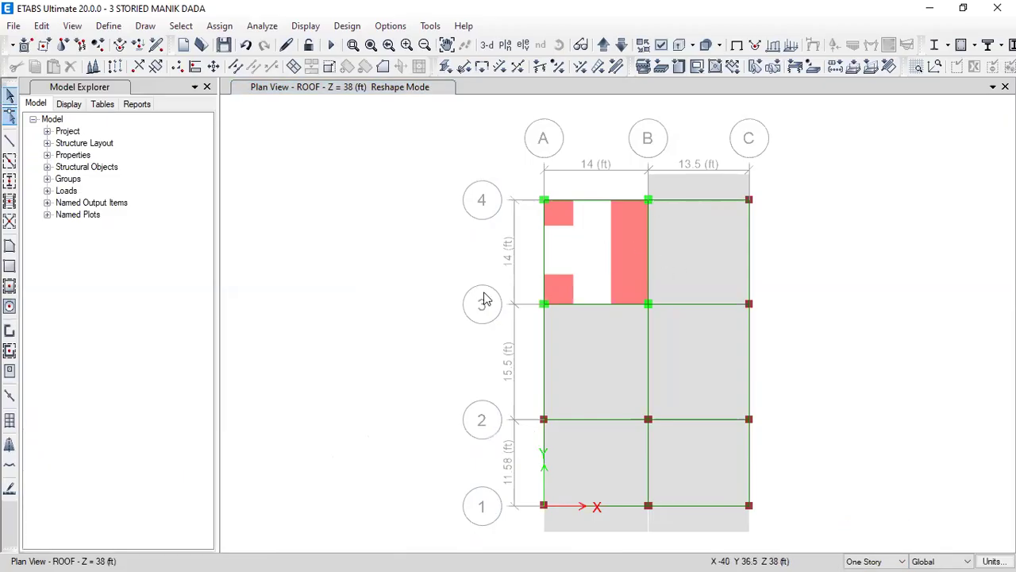
Step: Select the ROOF edge beams on grid C between grids 1 and 4 and on grid A between grids 1 and 3
{"action": "left_click", "coordinate": [747, 357]}
{"action": "left_click", "coordinate": [749, 275]}
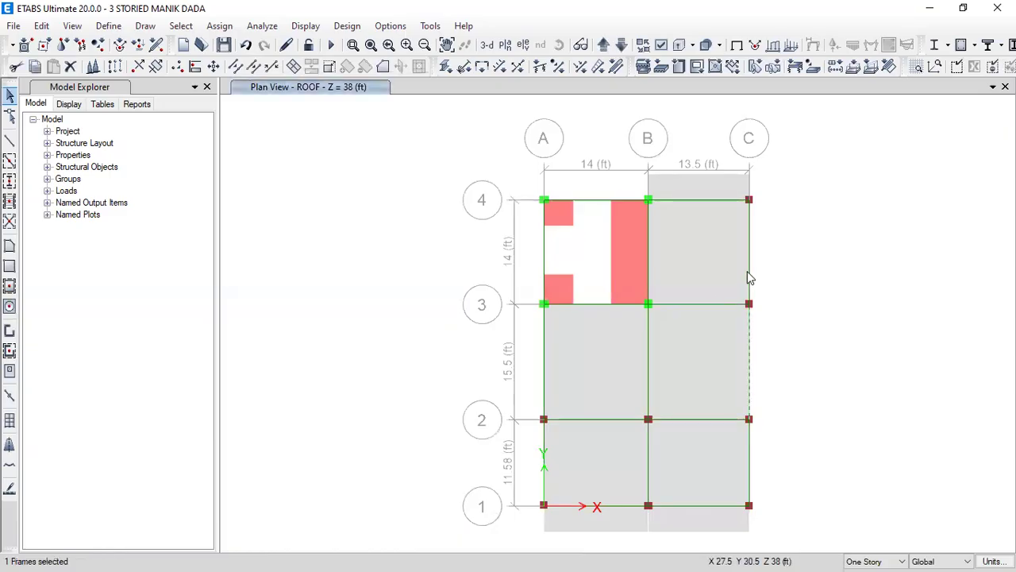
{"action": "left_click", "coordinate": [751, 456]}
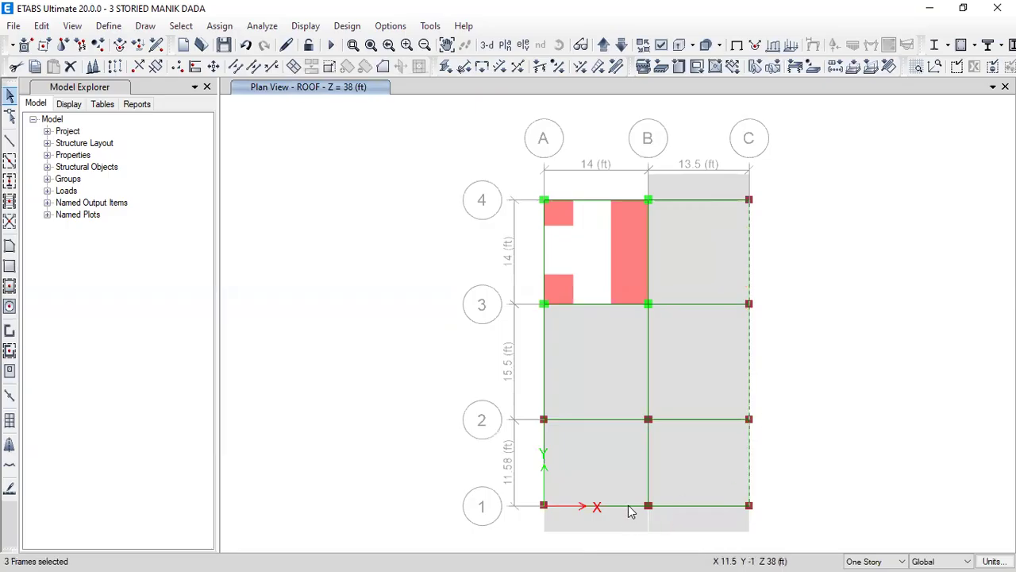
{"action": "left_click", "coordinate": [544, 453]}
{"action": "left_click", "coordinate": [602, 200]}
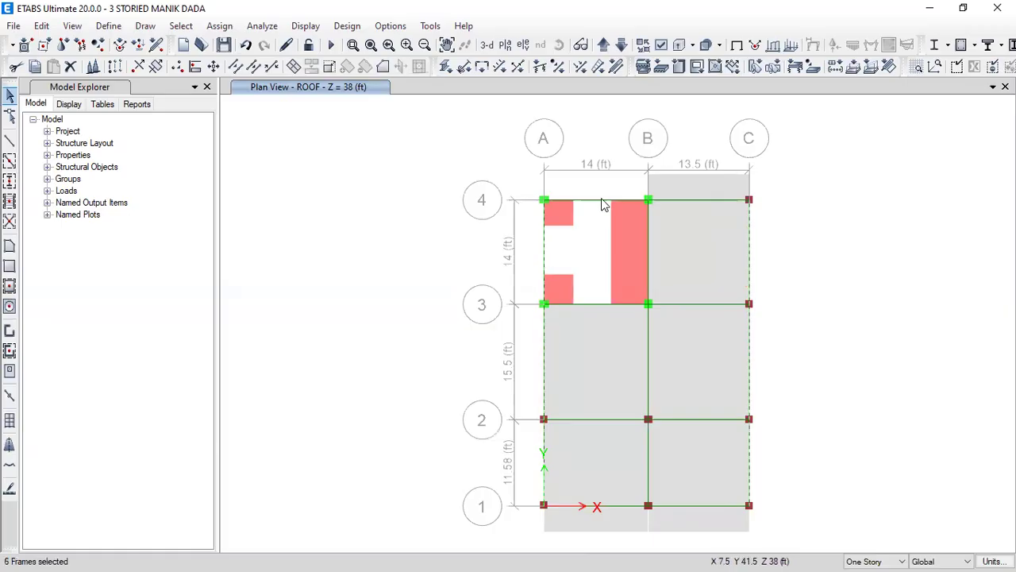
{"action": "left_click", "coordinate": [601, 199]}
{"action": "left_click", "coordinate": [544, 258]}
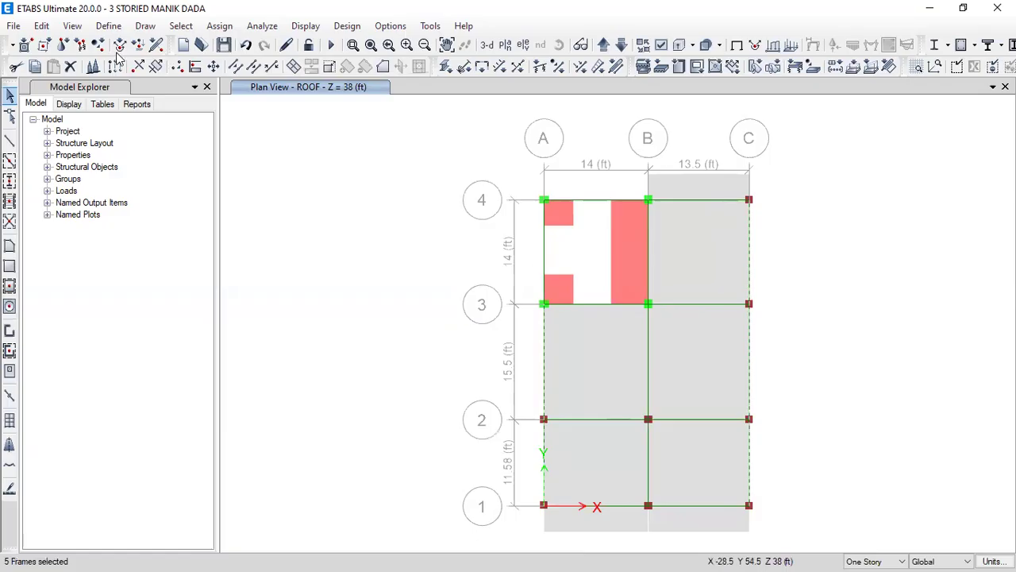
Step: Assign a uniform PW gravity load of 0.15 kip/ft to the selected ROOF edge beams
{"action": "left_click", "coordinate": [221, 26]}
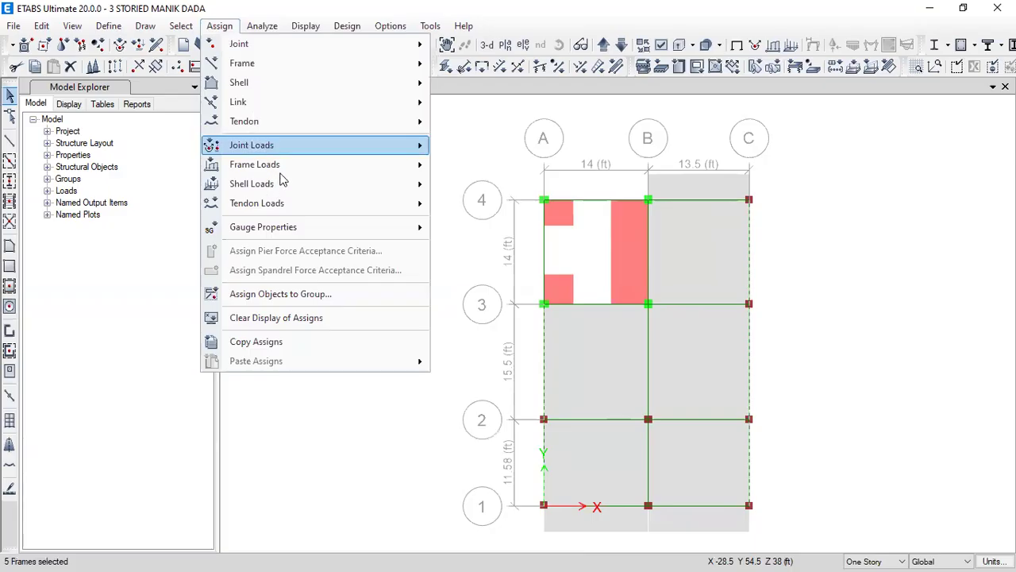
{"action": "mouse_move", "coordinate": [363, 165]}
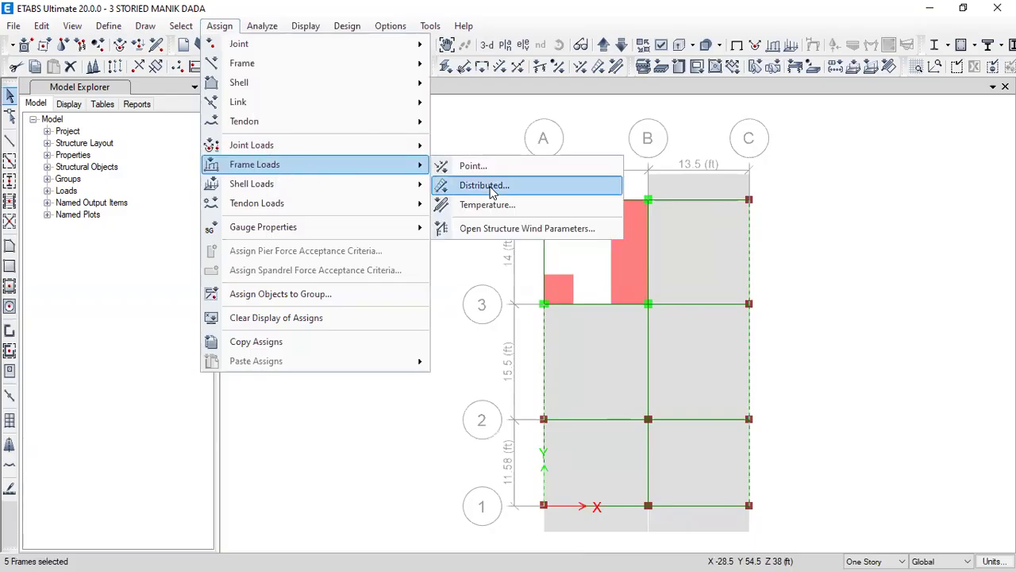
{"action": "left_click", "coordinate": [508, 189]}
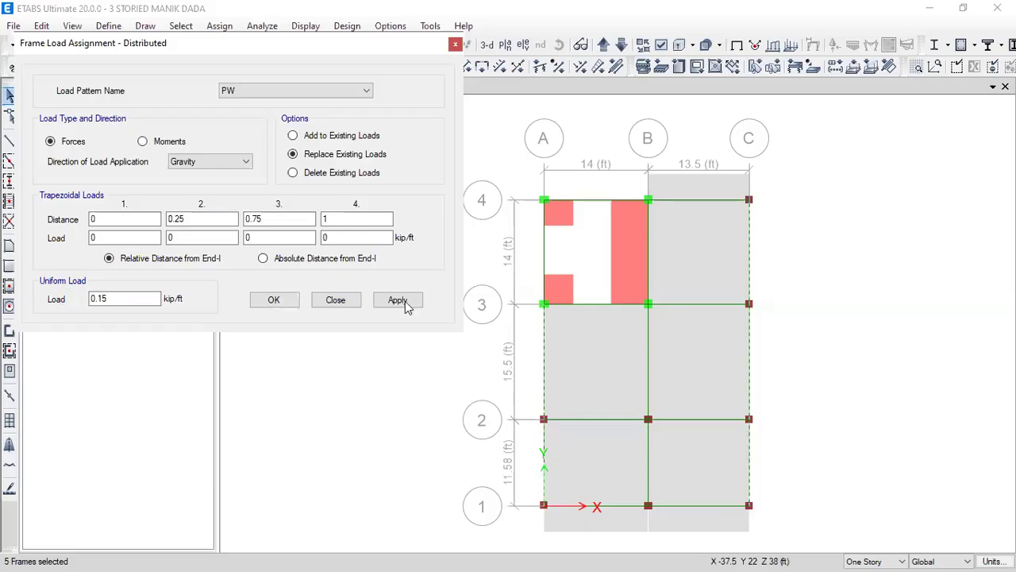
{"action": "left_click", "coordinate": [404, 303]}
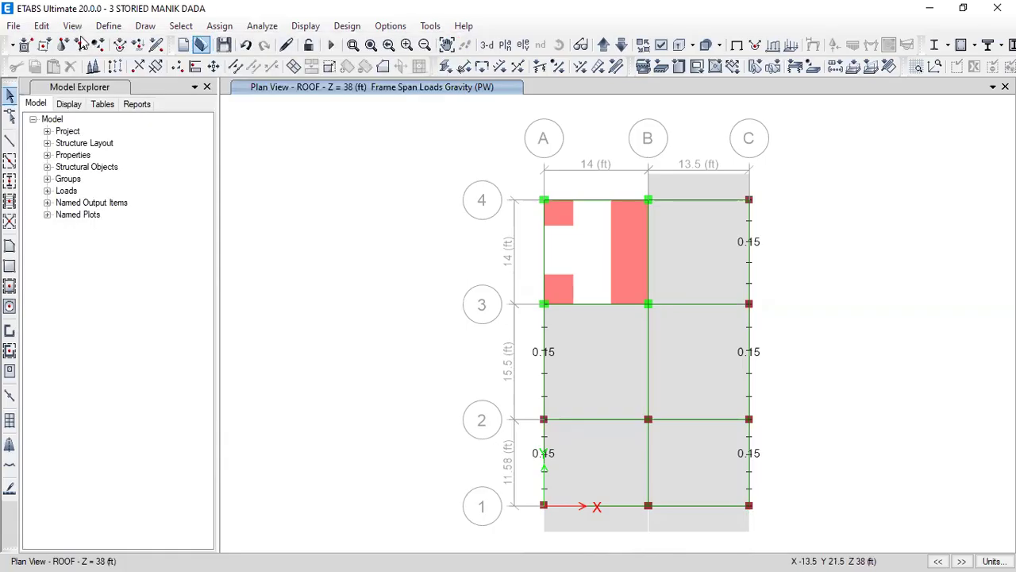
Step: Draw None-property frame lines around the 3.5 ft ROOF slab overhang beyond grid line 1 from grid A to C
{"action": "left_click", "coordinate": [10, 139]}
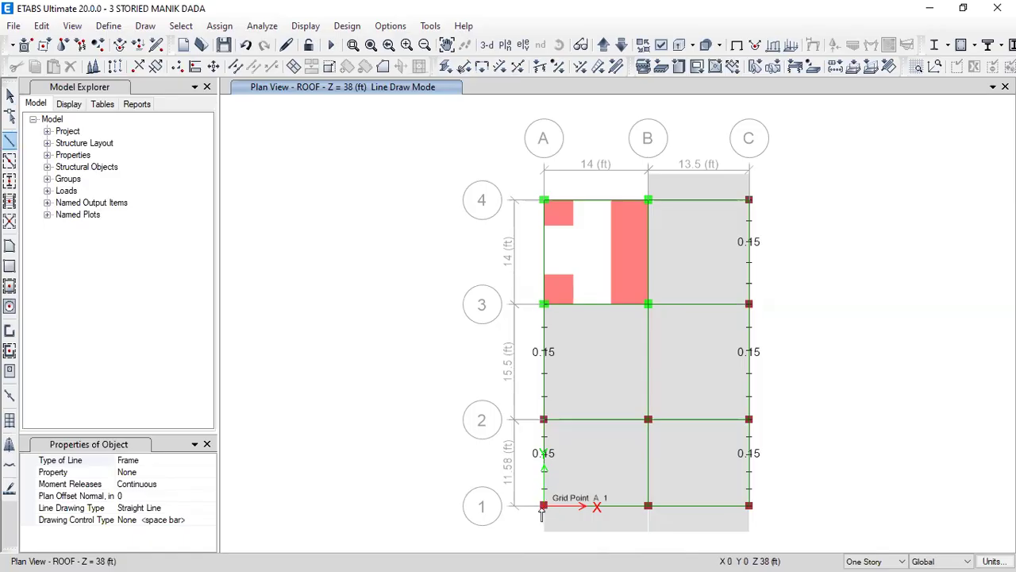
{"action": "scroll", "coordinate": [558, 542], "scroll_direction": "up", "scroll_amount": 5}
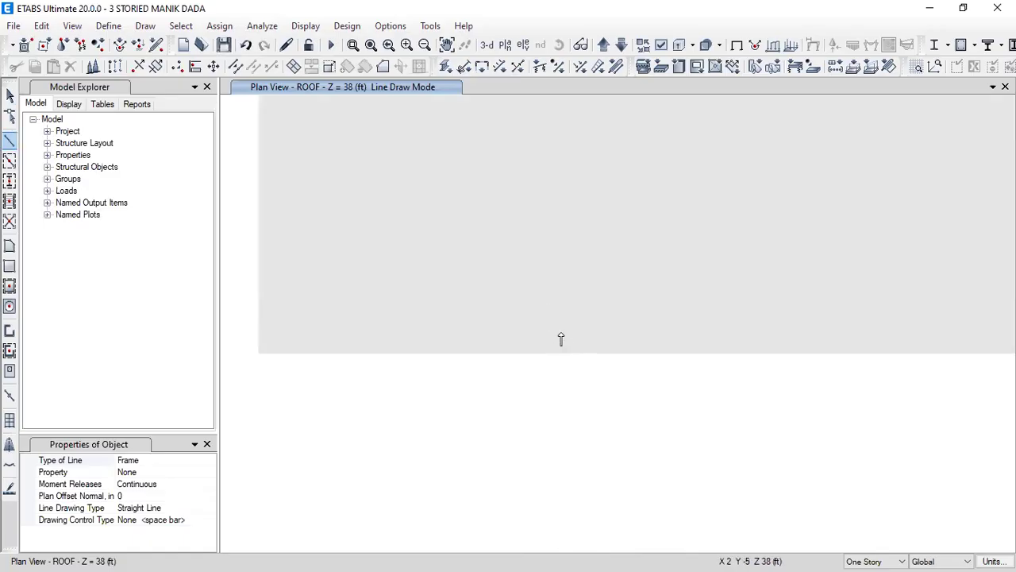
{"action": "scroll", "coordinate": [547, 317], "scroll_direction": "down", "scroll_amount": 5}
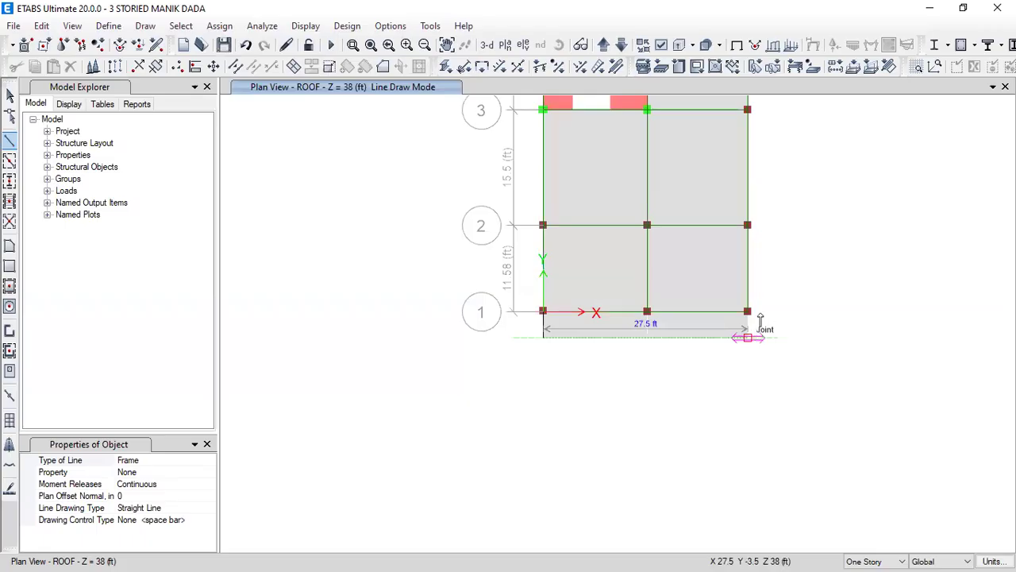
{"action": "scroll", "coordinate": [749, 318], "scroll_direction": "up", "scroll_amount": 3}
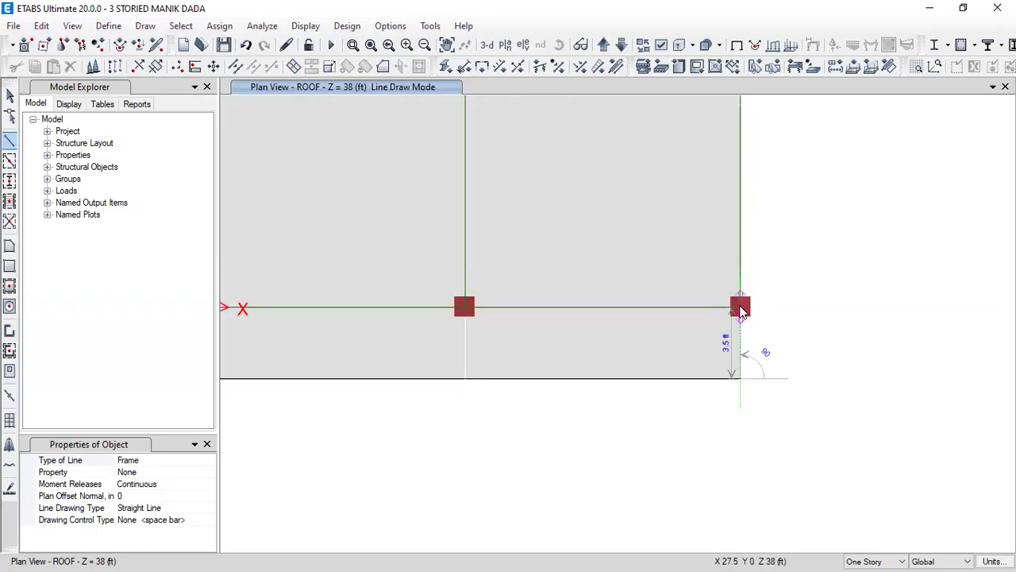
Step: Draw None-property frame lines around the 3.5 ft ROOF slab overhang beyond grid line 4 between grids B and C
{"action": "scroll", "coordinate": [633, 182], "scroll_direction": "down", "scroll_amount": 4}
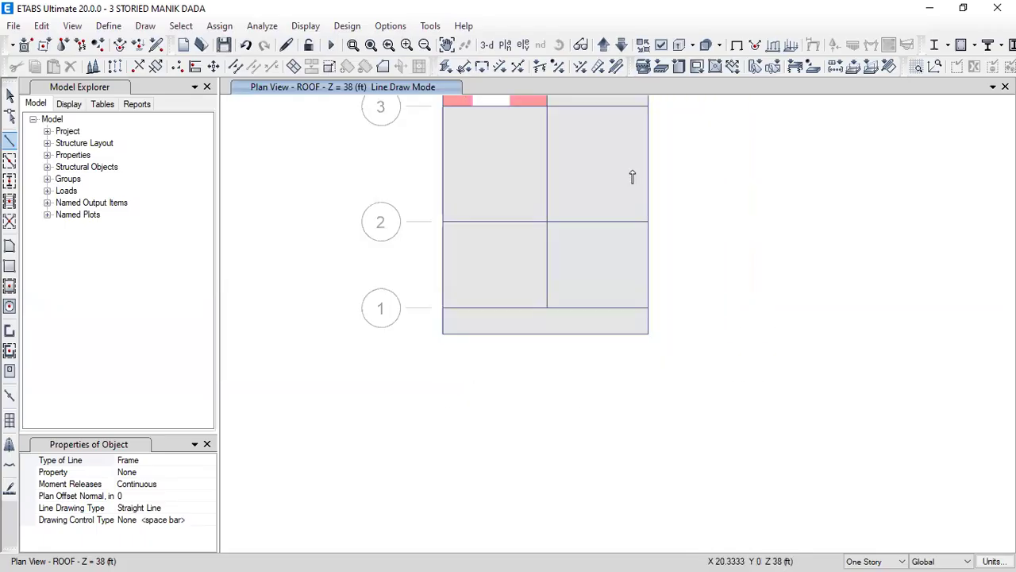
{"action": "scroll", "coordinate": [633, 215], "scroll_direction": "up", "scroll_amount": 3}
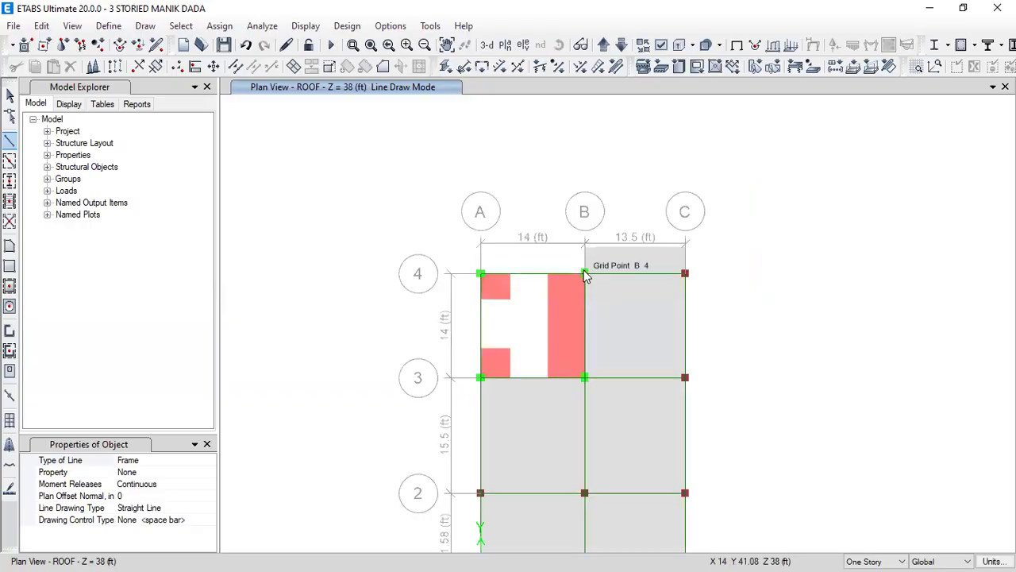
{"action": "scroll", "coordinate": [583, 251], "scroll_direction": "up", "scroll_amount": 4}
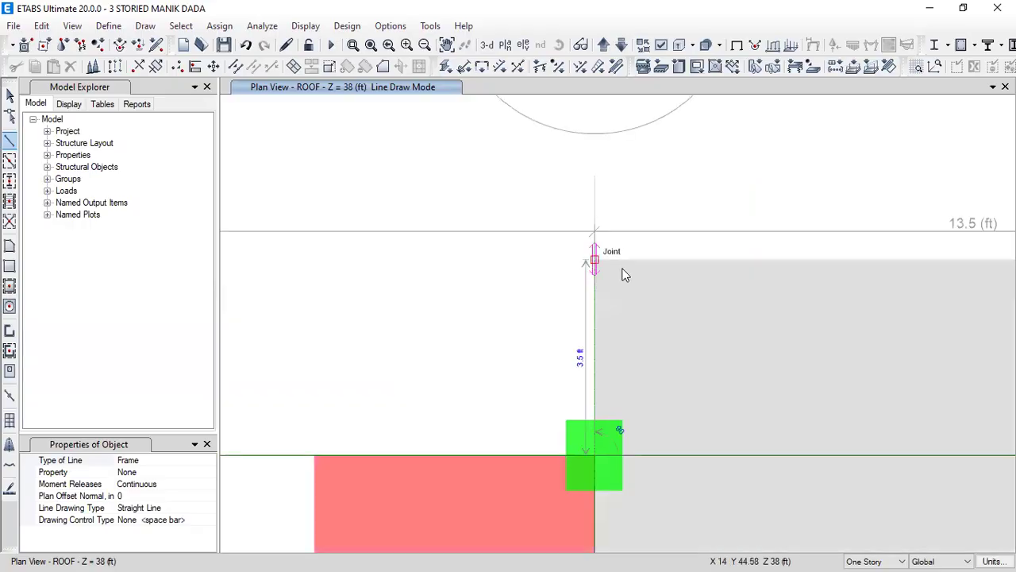
{"action": "scroll", "coordinate": [580, 256], "scroll_direction": "down", "scroll_amount": 3}
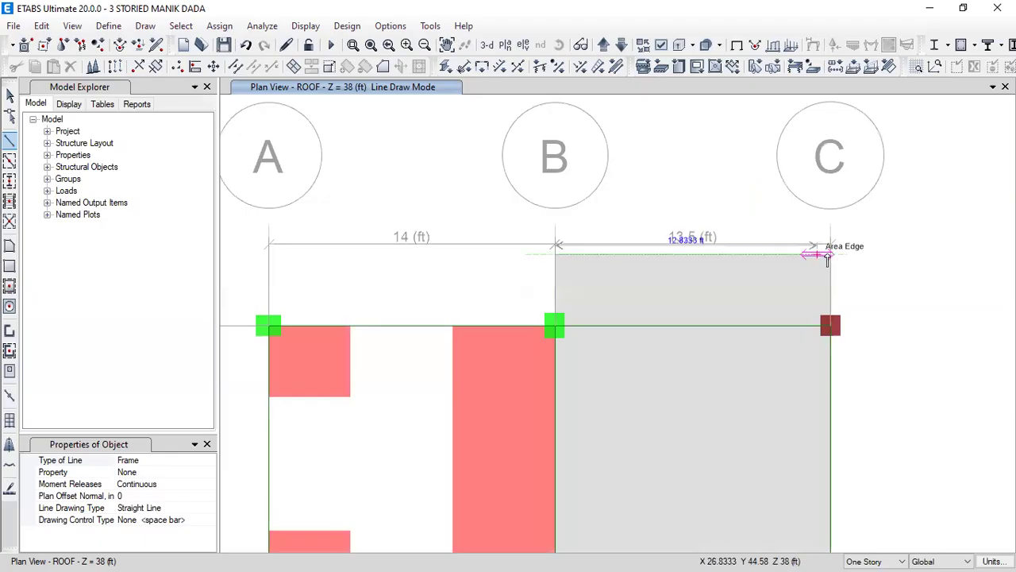
{"action": "left_click", "coordinate": [828, 255]}
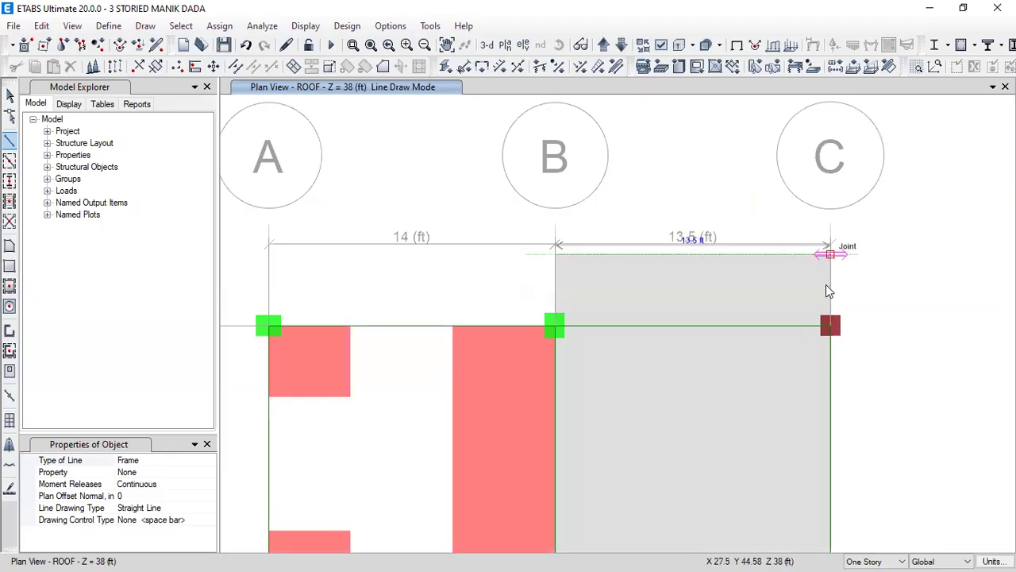
{"action": "left_click", "coordinate": [830, 327]}
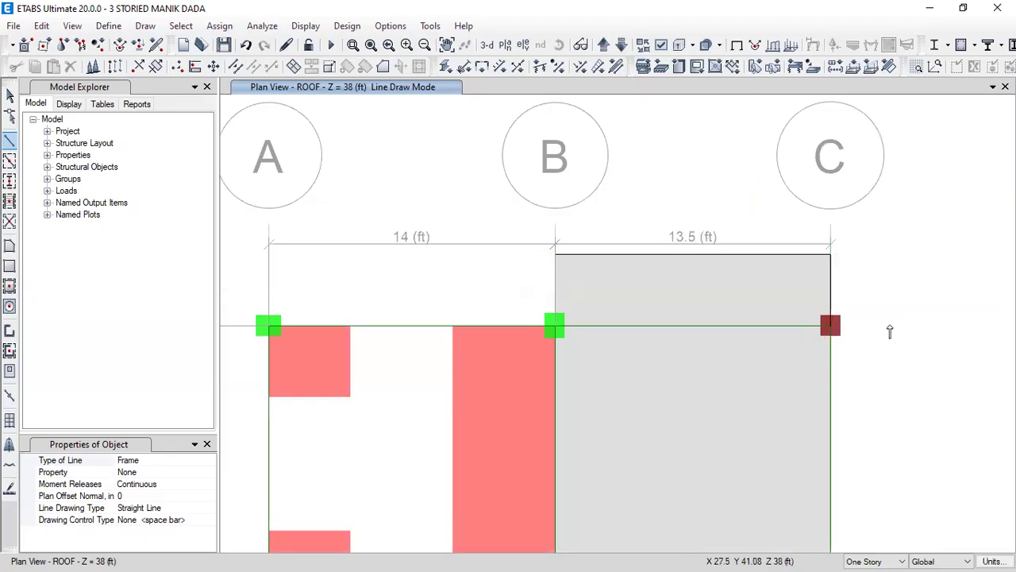
{"action": "scroll", "coordinate": [715, 176], "scroll_direction": "down", "scroll_amount": 5}
{"action": "scroll", "coordinate": [689, 198], "scroll_direction": "up", "scroll_amount": 5}
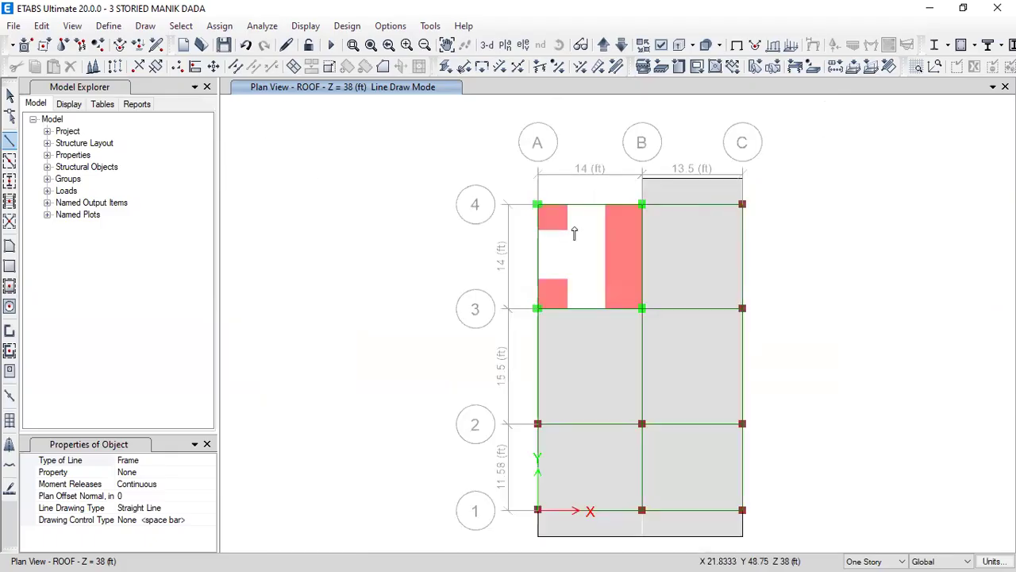
{"action": "left_click", "coordinate": [204, 443]}
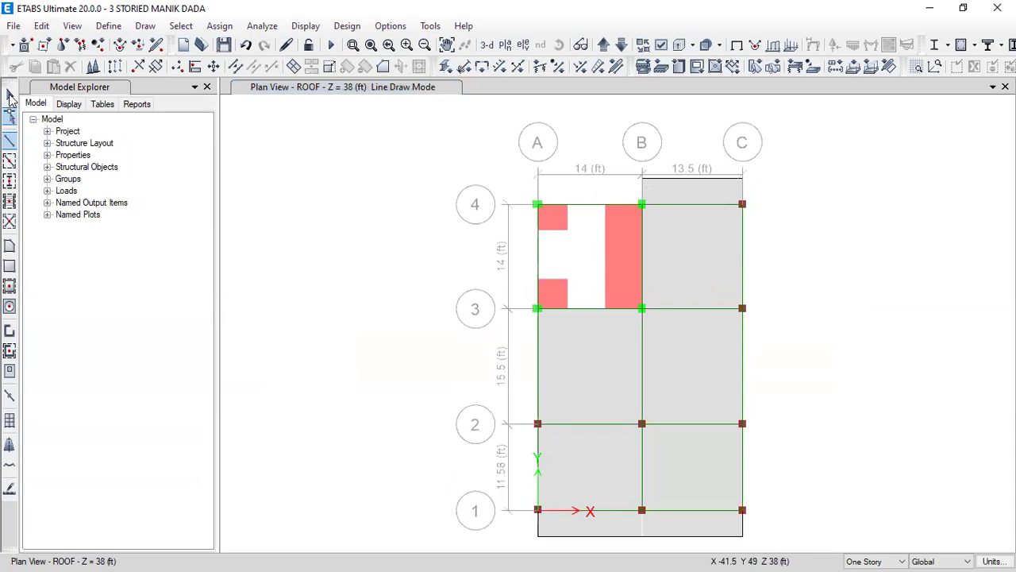
Step: Select the ROOF overhang frame lines at both ends plus the edge beams on grid C between 1 and 4 and grid A between 1 and 3
{"action": "left_click", "coordinate": [10, 95]}
{"action": "left_click", "coordinate": [717, 179]}
{"action": "left_click", "coordinate": [743, 192]}
{"action": "left_click", "coordinate": [743, 295]}
{"action": "left_click", "coordinate": [743, 351]}
{"action": "left_click", "coordinate": [742, 491]}
{"action": "left_click", "coordinate": [691, 535]}
{"action": "left_click", "coordinate": [540, 525]}
{"action": "left_click", "coordinate": [537, 445]}
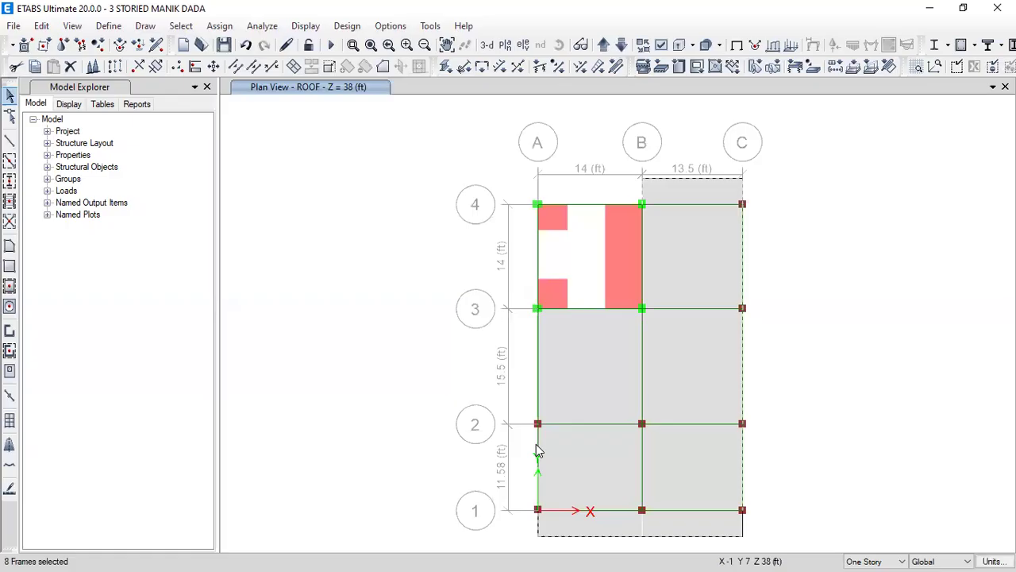
{"action": "left_click", "coordinate": [537, 396]}
{"action": "left_click", "coordinate": [538, 400]}
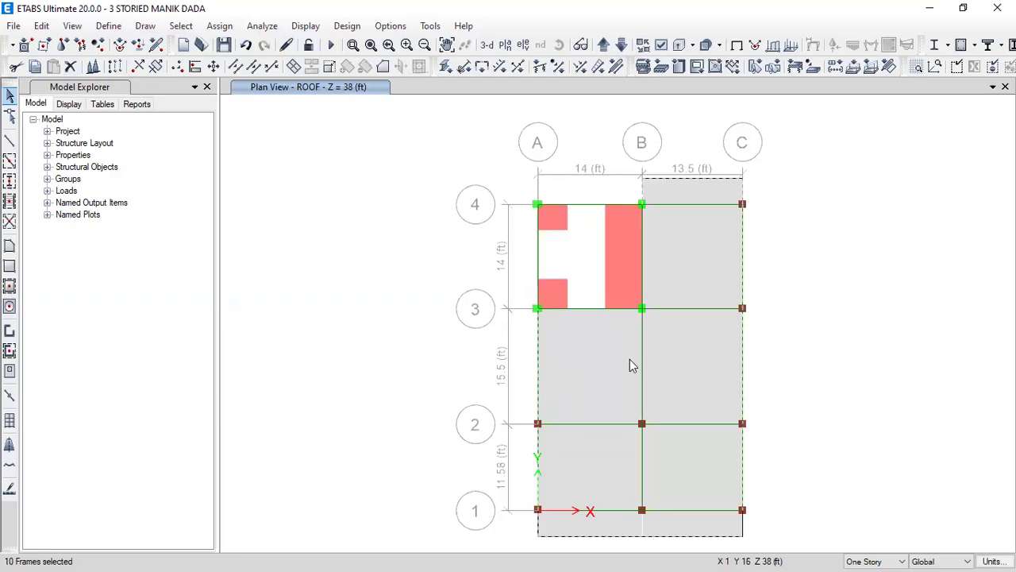
Step: Assign a uniform PW gravity load of 0.15 kip/ft to the selected ROOF frames, replacing existing loads
{"action": "left_click", "coordinate": [220, 26]}
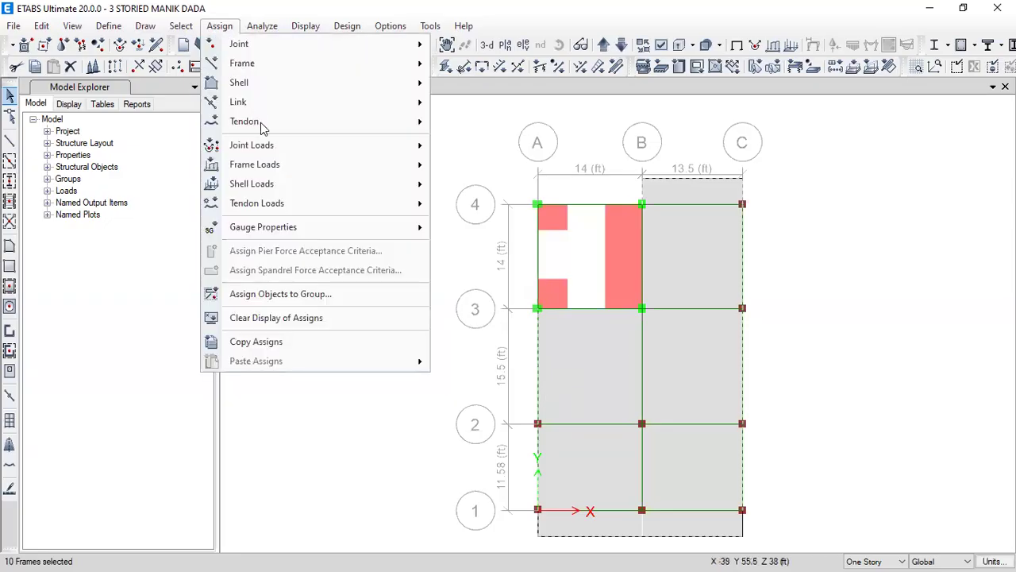
{"action": "mouse_move", "coordinate": [319, 168]}
{"action": "left_click", "coordinate": [494, 190]}
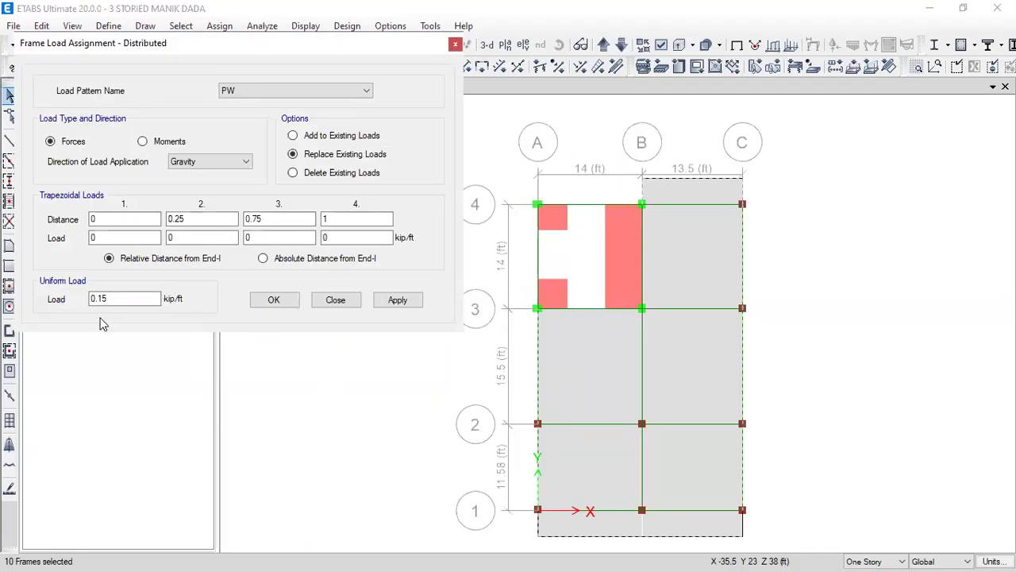
{"action": "left_click", "coordinate": [390, 298]}
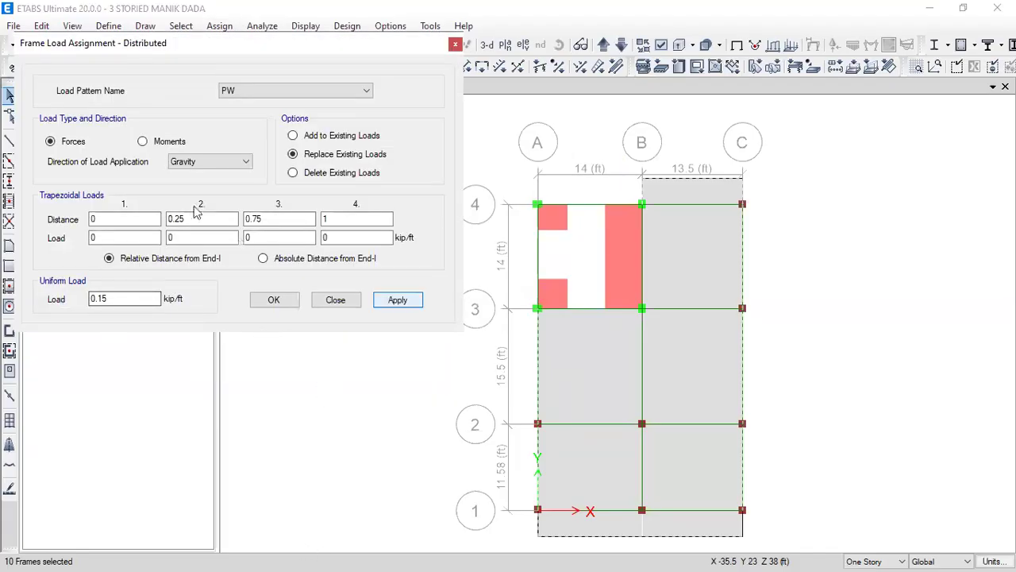
{"action": "left_click", "coordinate": [122, 298]}
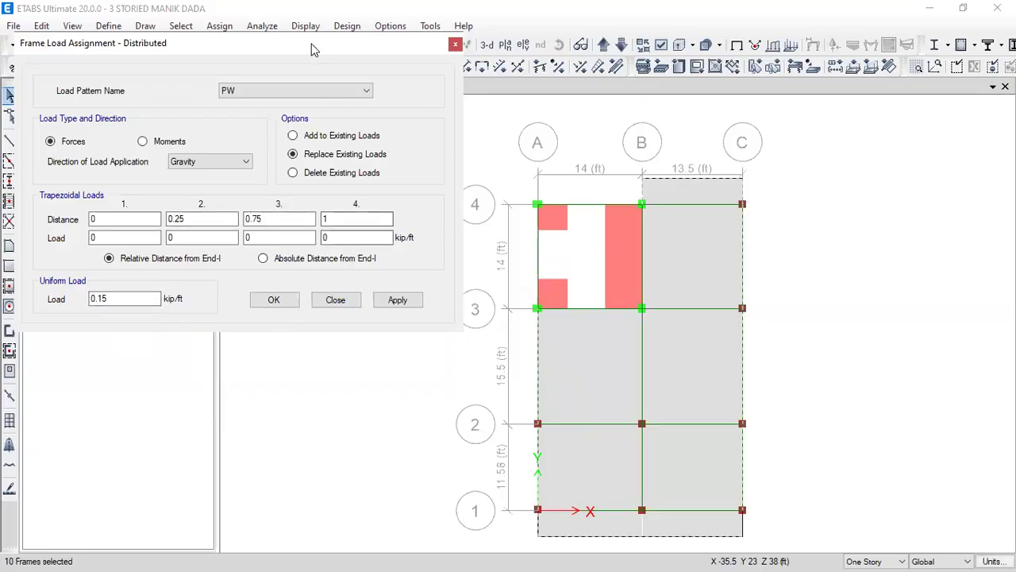
{"action": "left_click", "coordinate": [350, 367]}
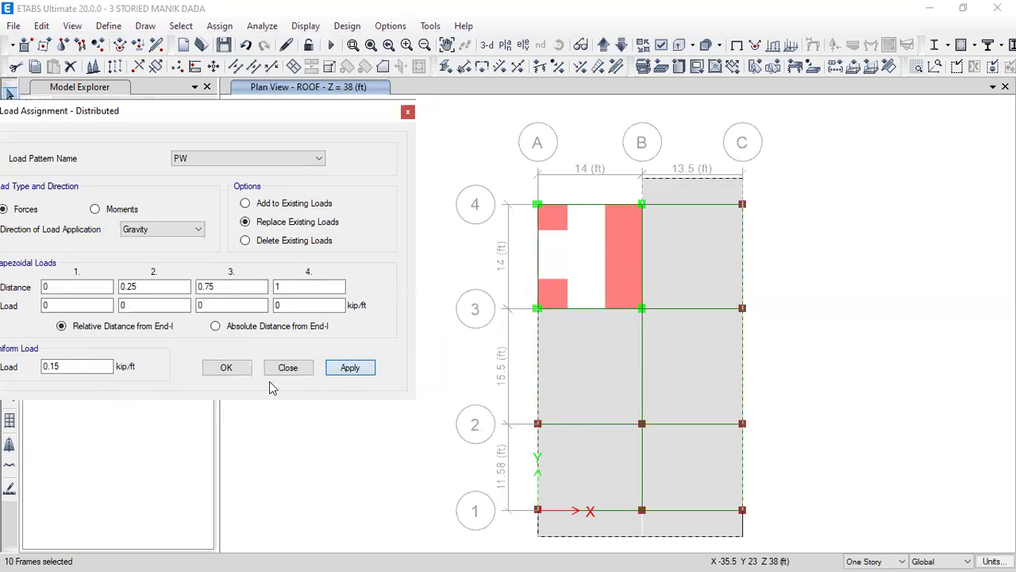
{"action": "left_click", "coordinate": [229, 373]}
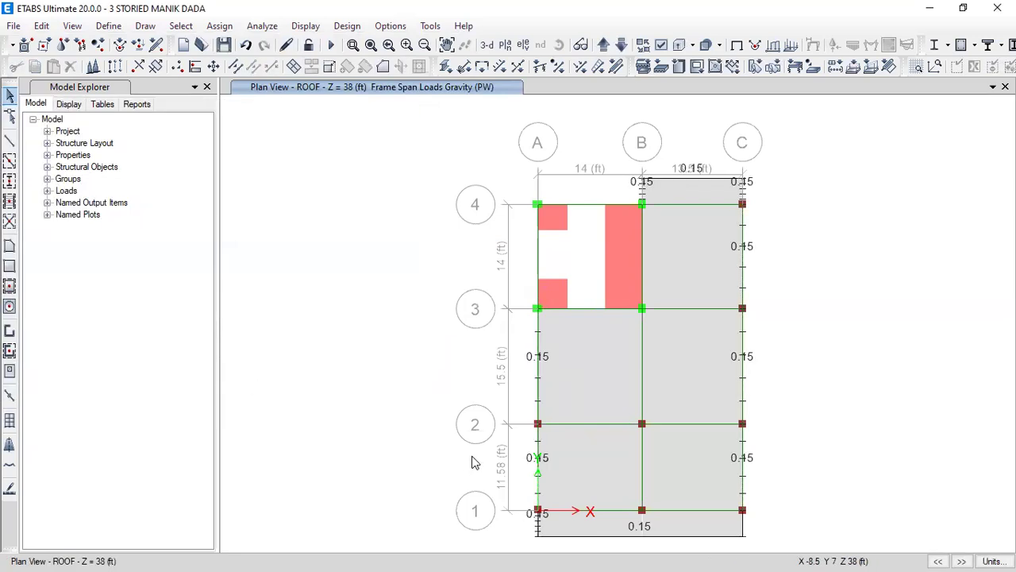
Step: Check the PW frame loads on the ST plan and in the 3-D view, and return to the ROOF plan
{"action": "left_click", "coordinate": [604, 45]}
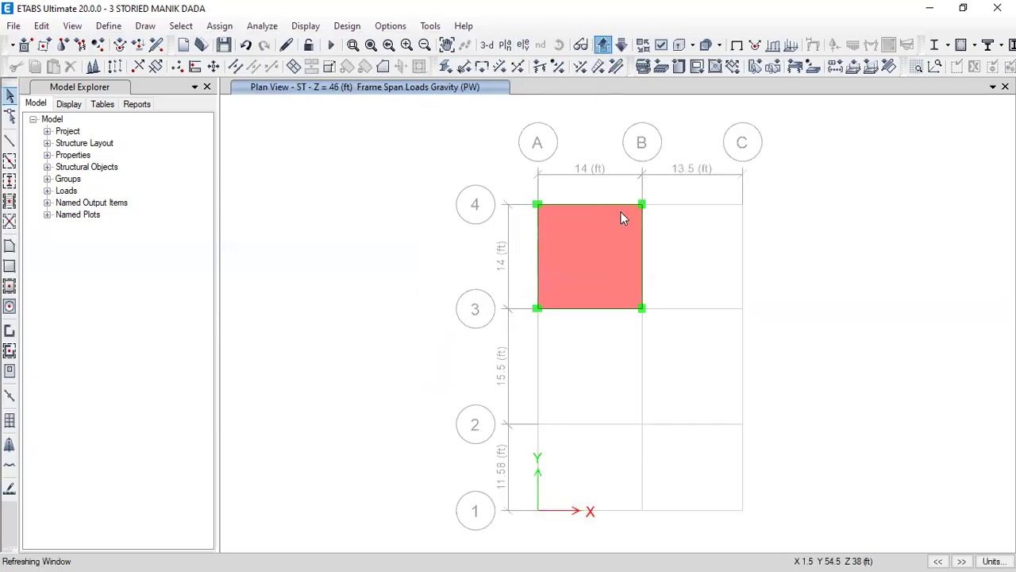
{"action": "left_click", "coordinate": [486, 45]}
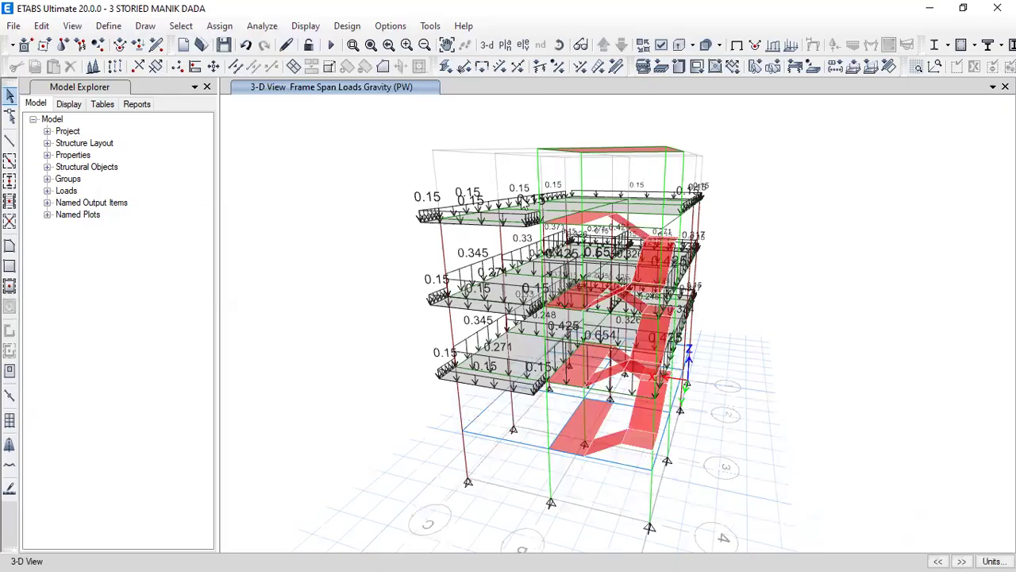
{"action": "left_click", "coordinate": [505, 44]}
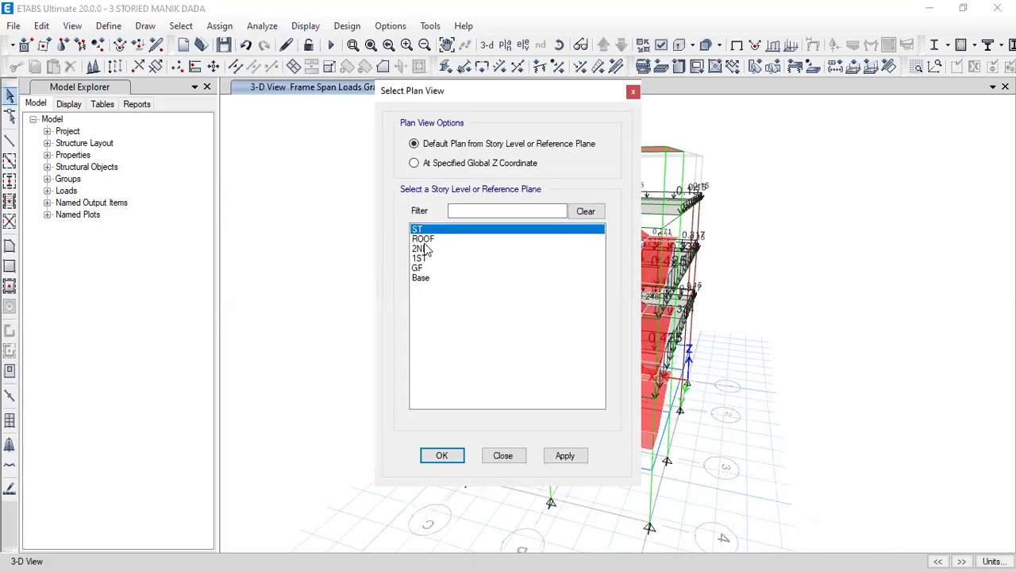
{"action": "left_click", "coordinate": [423, 238]}
{"action": "left_click", "coordinate": [579, 461]}
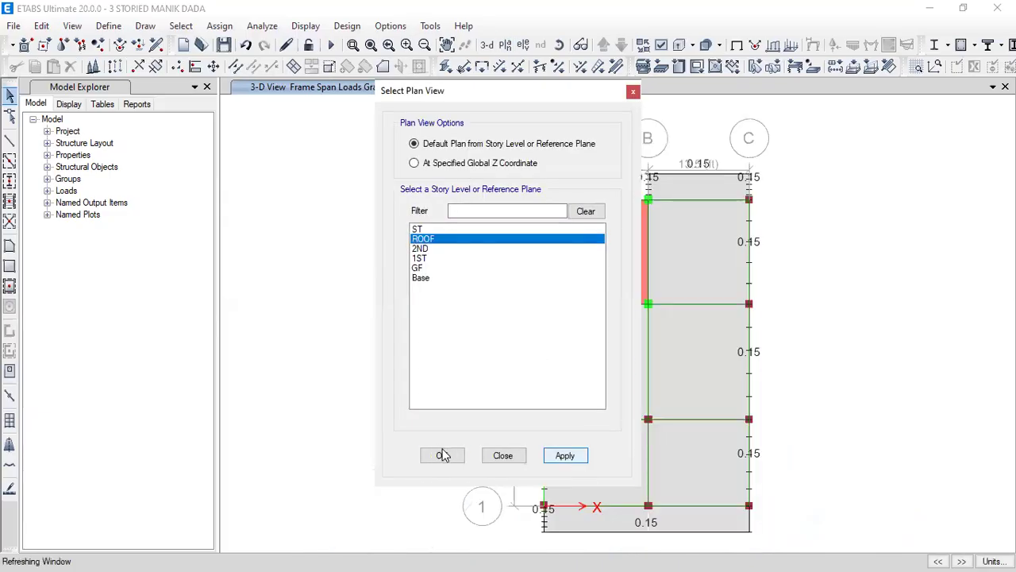
{"action": "left_click", "coordinate": [442, 455]}
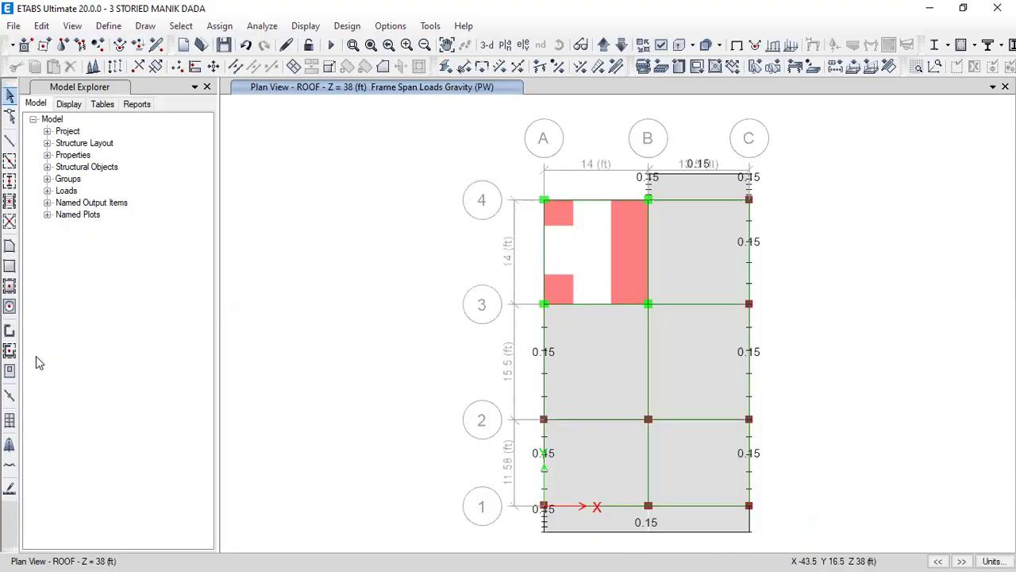
{"action": "left_click", "coordinate": [544, 199]}
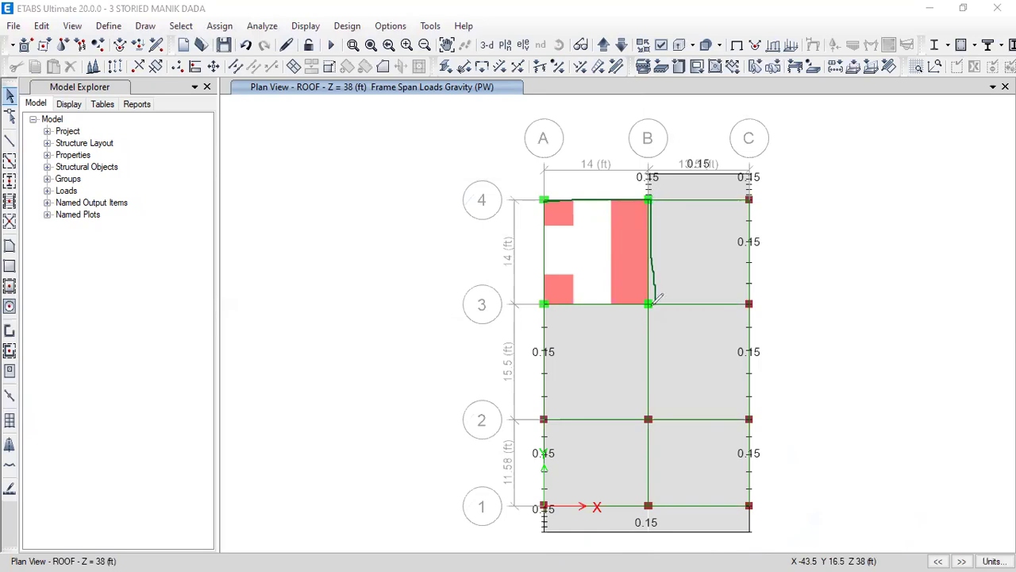
{"action": "left_click_drag", "start_coordinate": [580, 302], "coordinate": [537, 301]}
{"action": "left_click_drag", "start_coordinate": [540, 258], "coordinate": [546, 195]}
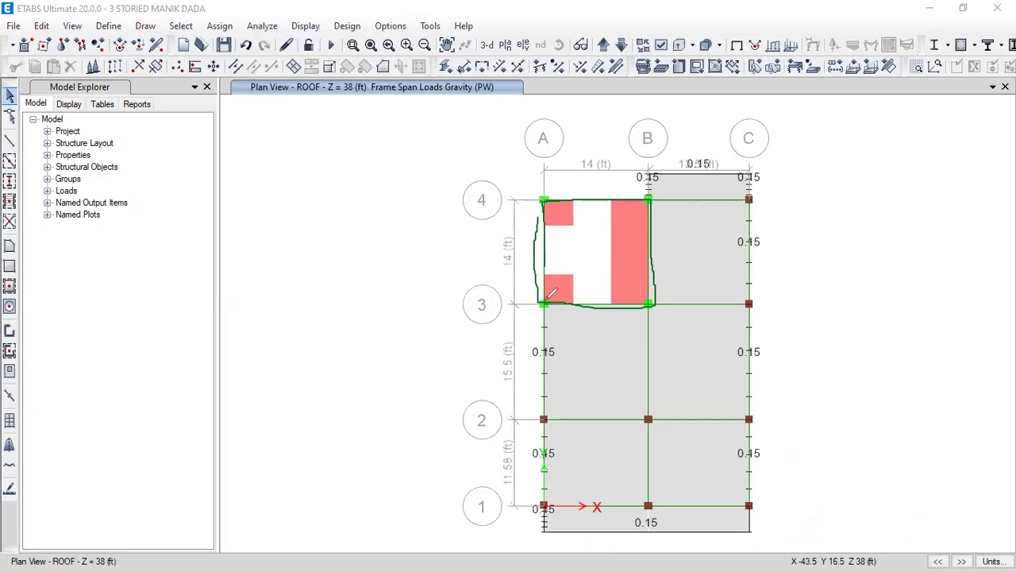
{"action": "mouse_move", "coordinate": [616, 297]}
{"action": "left_mouse_down"}
{"action": "mouse_move", "coordinate": [646, 295]}
{"action": "mouse_move", "coordinate": [652, 262]}
{"action": "left_mouse_up"}
Step: Switch to the Partition Wall Load workbook in Excel and set the height of opening 1 to 0 ft
{"action": "left_click", "coordinate": [521, 566]}
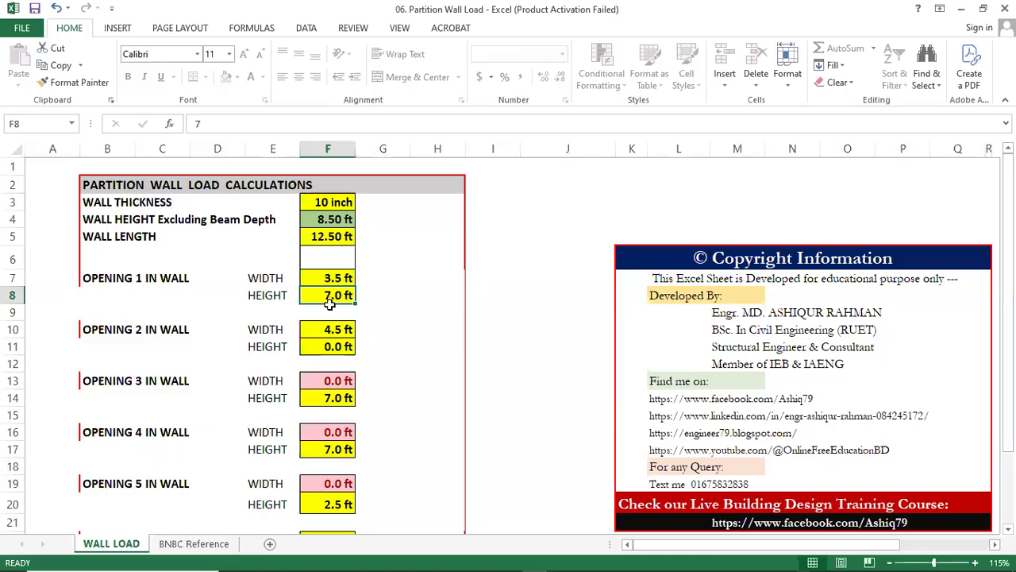
{"action": "type", "text": "0"}
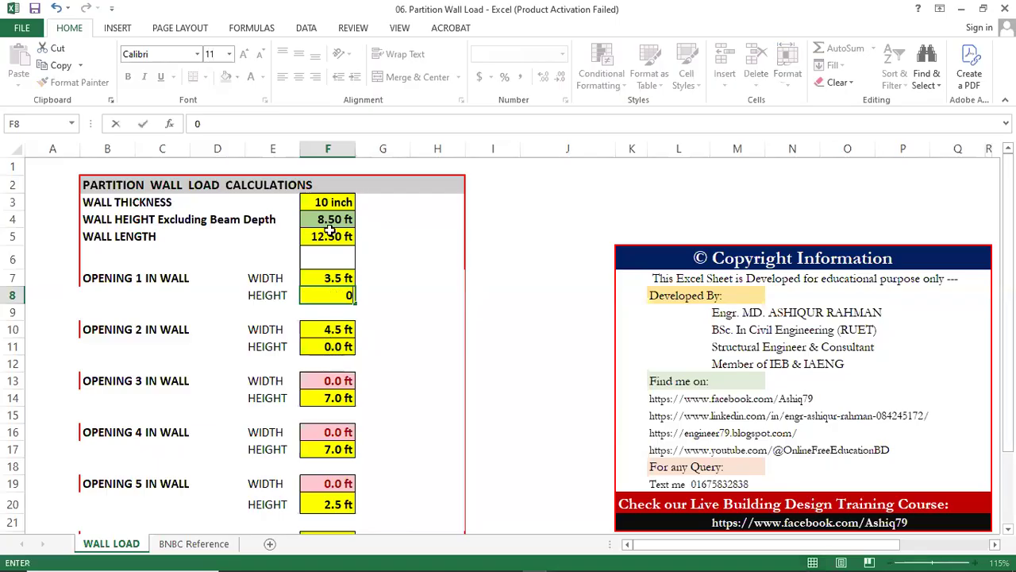
{"action": "key", "text": "Return"}
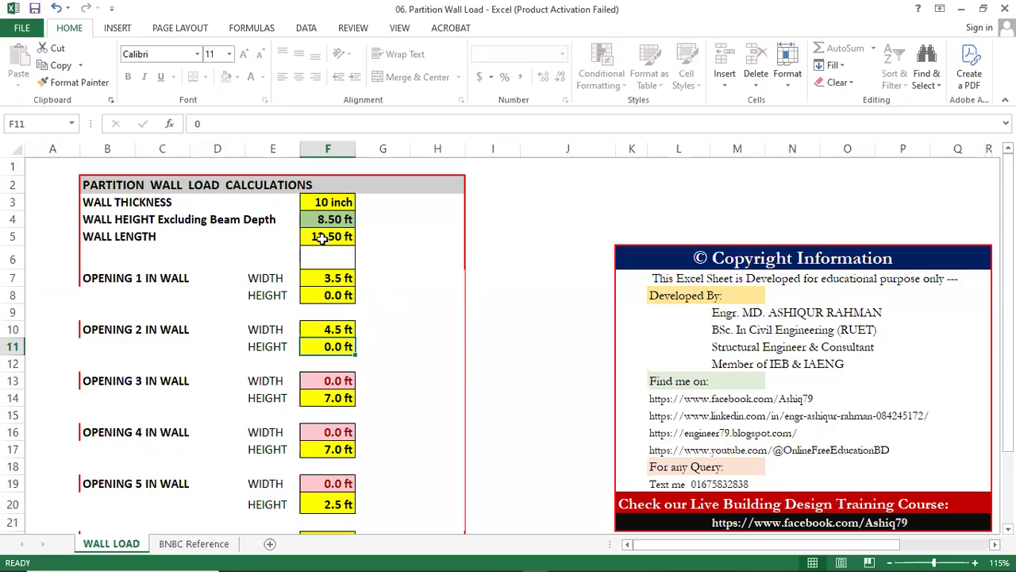
Step: Review the wall dimensions, openings and sunshed inputs against the calculated wall load in the WALL LOAD sheet
{"action": "scroll", "coordinate": [333, 339], "scroll_direction": "down", "scroll_amount": 1}
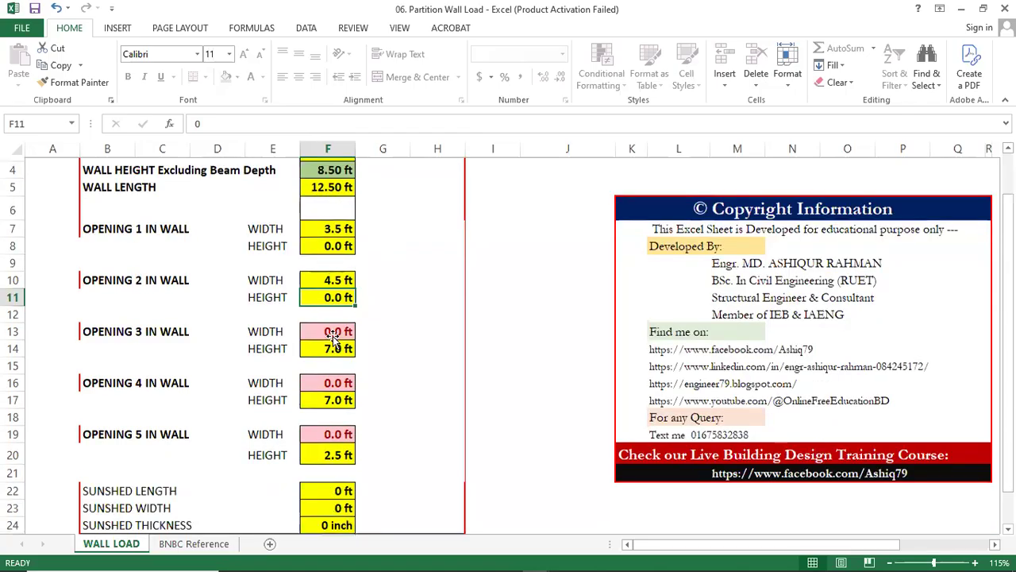
{"action": "scroll", "coordinate": [332, 339], "scroll_direction": "up", "scroll_amount": 1}
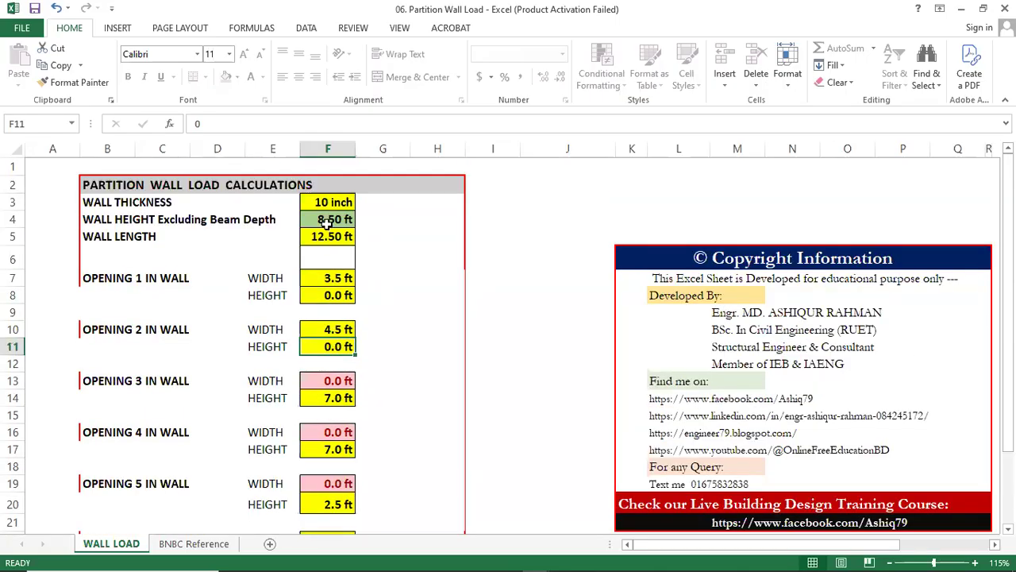
{"action": "scroll", "coordinate": [327, 274], "scroll_direction": "down", "scroll_amount": 2}
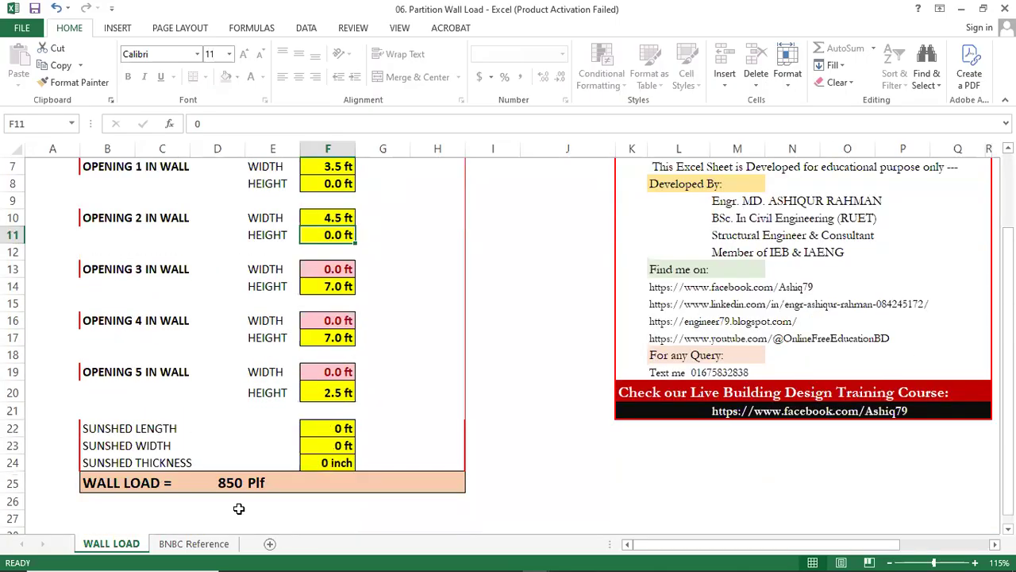
{"action": "scroll", "coordinate": [262, 469], "scroll_direction": "up", "scroll_amount": 2}
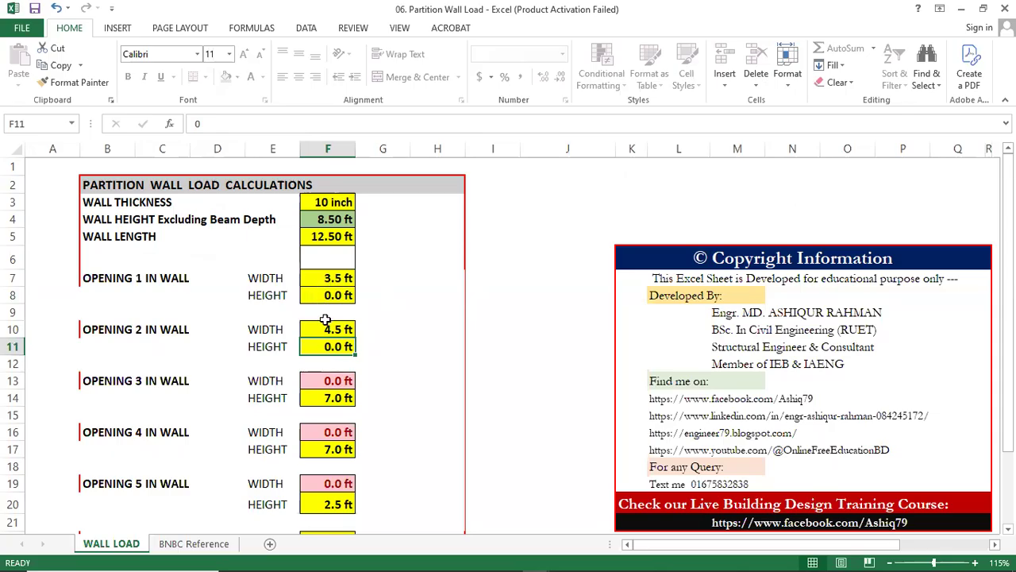
{"action": "scroll", "coordinate": [272, 438], "scroll_direction": "down", "scroll_amount": 2}
{"action": "scroll", "coordinate": [268, 497], "scroll_direction": "up", "scroll_amount": 1}
{"action": "scroll", "coordinate": [267, 501], "scroll_direction": "down", "scroll_amount": 1}
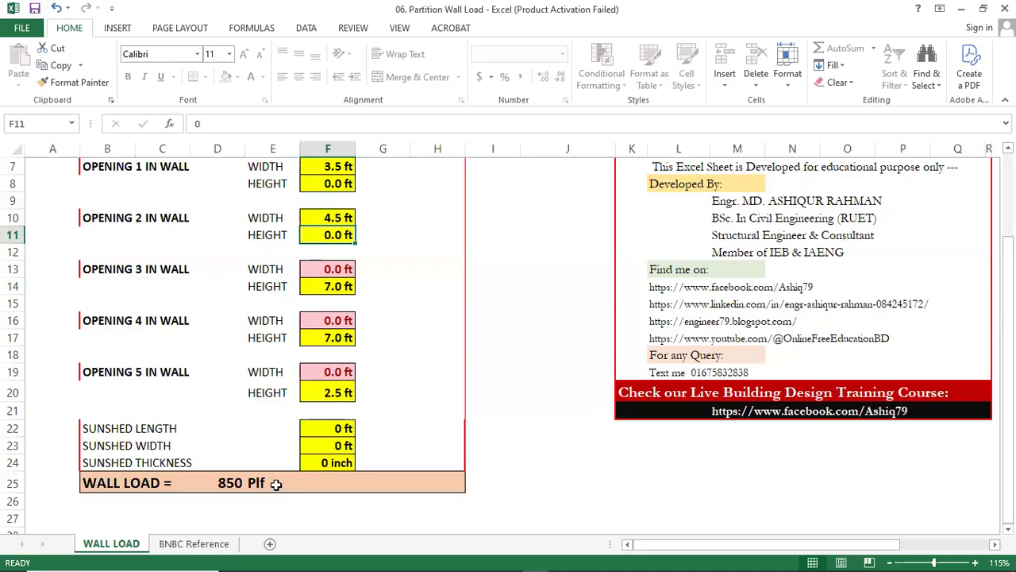
{"action": "scroll", "coordinate": [302, 444], "scroll_direction": "up", "scroll_amount": 2}
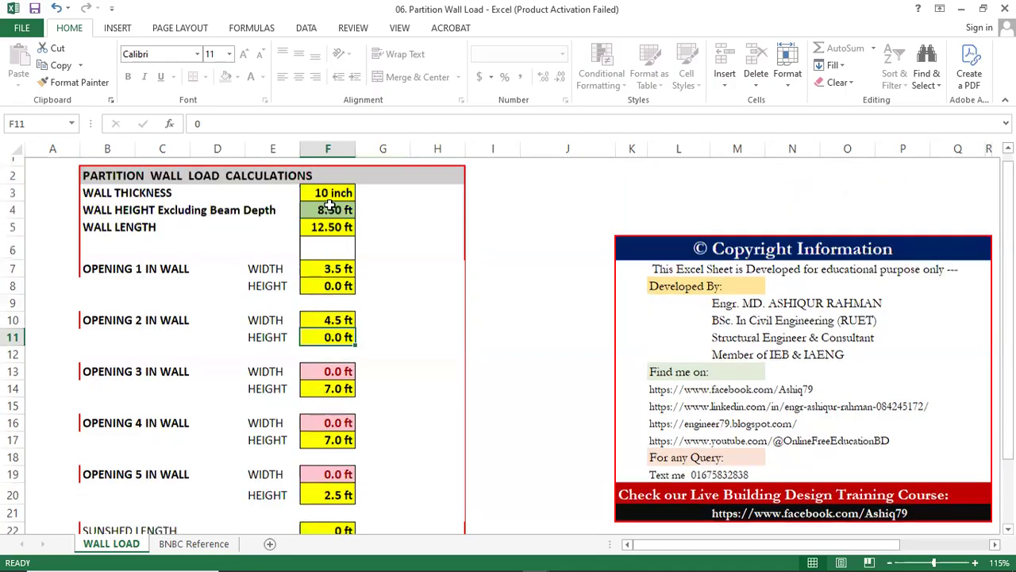
Step: Set the wall thickness to 5 inch and the wall height excluding beam depth to 8 ft, and check the wall load
{"action": "left_click", "coordinate": [335, 206]}
{"action": "type", "text": "5"}
{"action": "key", "text": "Return"}
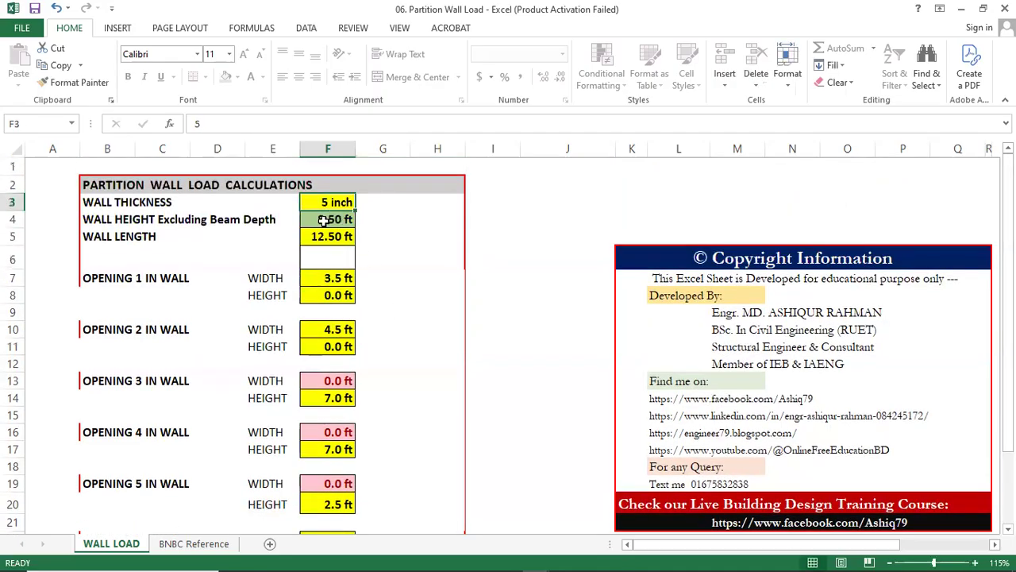
{"action": "left_click", "coordinate": [327, 221]}
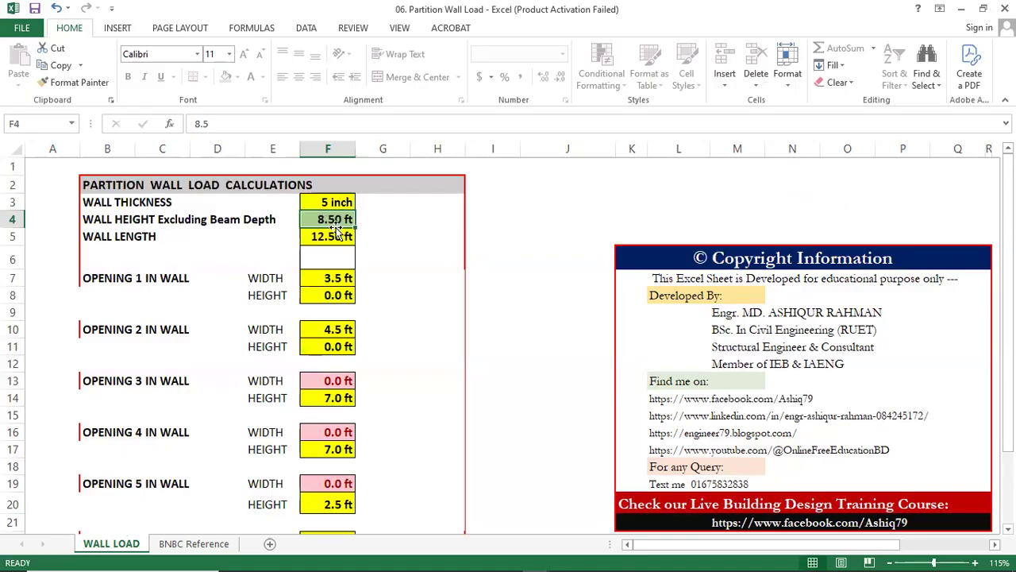
{"action": "type", "text": "8"}
{"action": "key", "text": "ctrl+Return"}
{"action": "scroll", "coordinate": [310, 346], "scroll_direction": "down", "scroll_amount": 3}
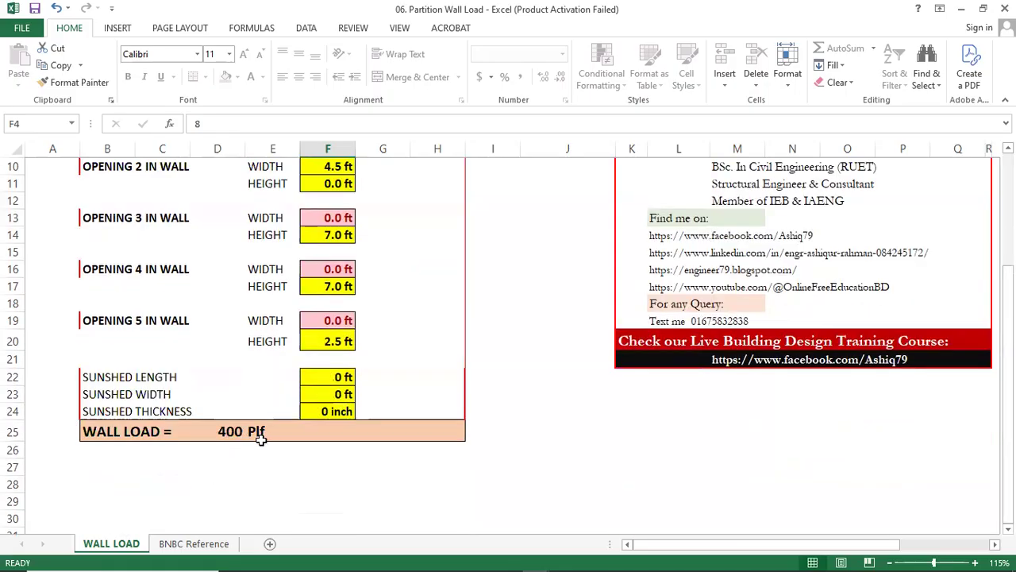
Step: Switch to ETABS and select the four beams around the stair bay between grids A-B and 3-4 on the ROOF plan
{"action": "scroll", "coordinate": [261, 432], "scroll_direction": "up", "scroll_amount": 1}
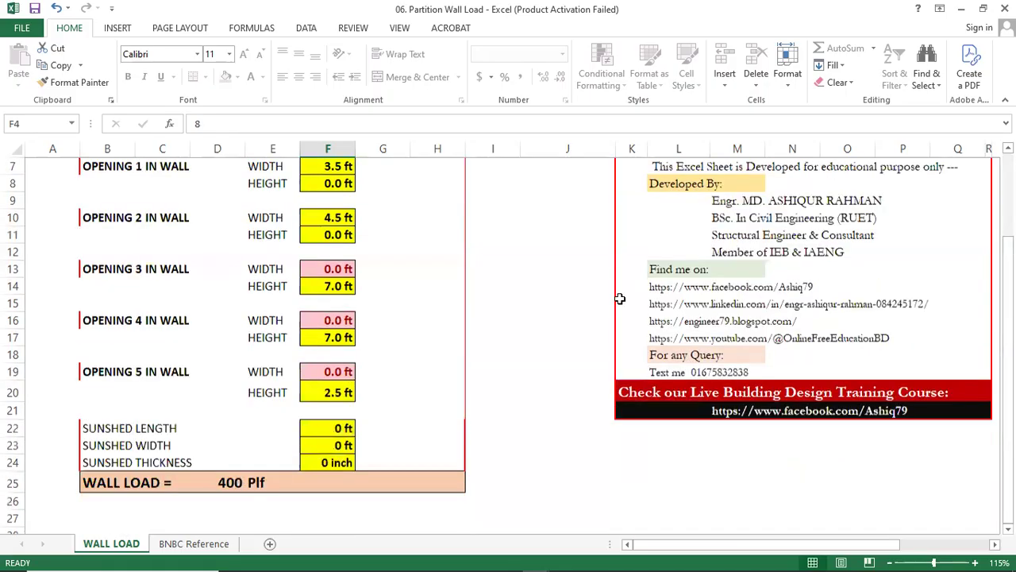
{"action": "left_click", "coordinate": [961, 8]}
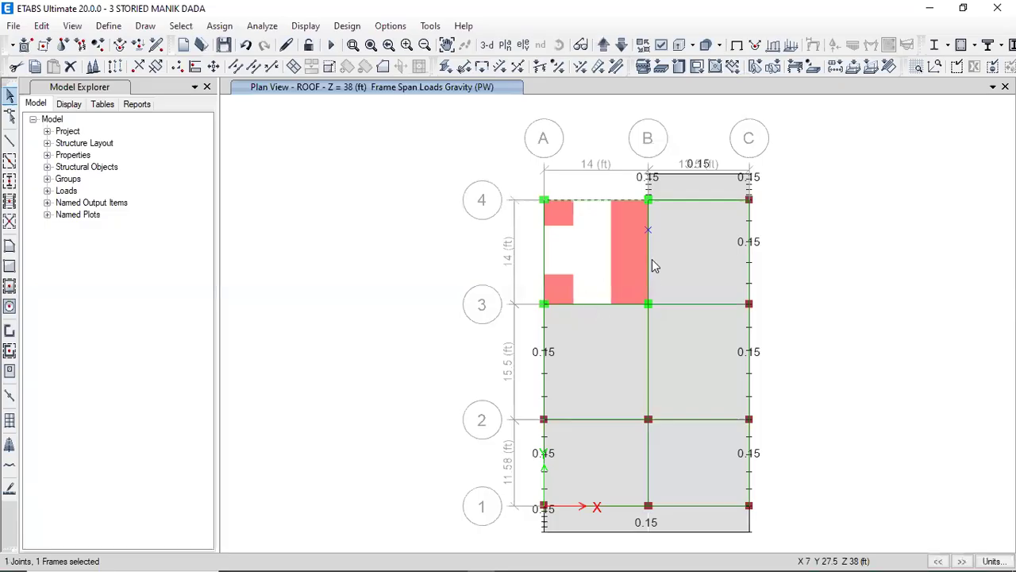
{"action": "left_click", "coordinate": [648, 249]}
{"action": "key", "text": "Escape"}
{"action": "left_click", "coordinate": [607, 201]}
{"action": "key", "text": "Escape"}
{"action": "left_click", "coordinate": [603, 198]}
{"action": "left_click", "coordinate": [594, 304]}
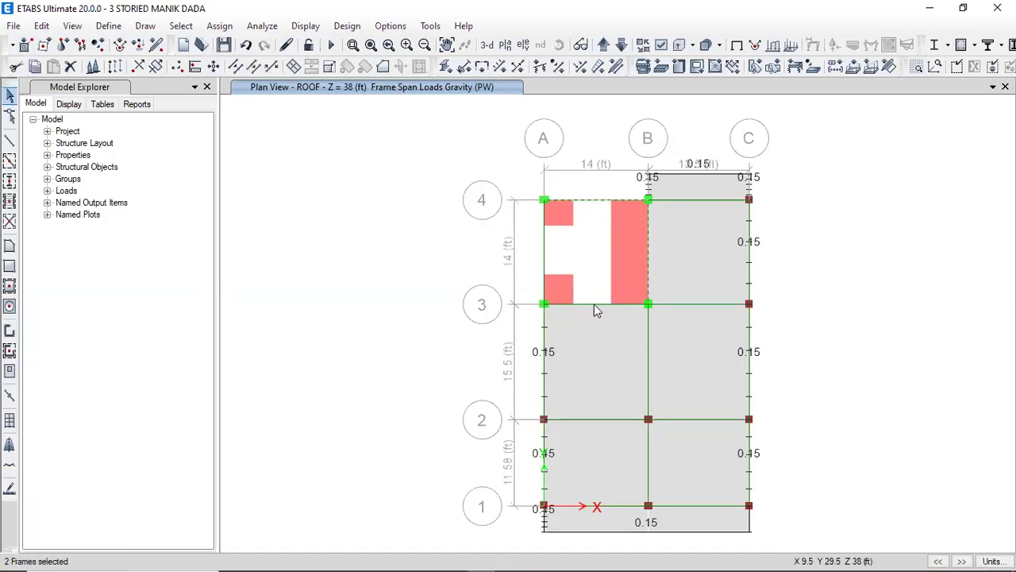
{"action": "left_click", "coordinate": [546, 255]}
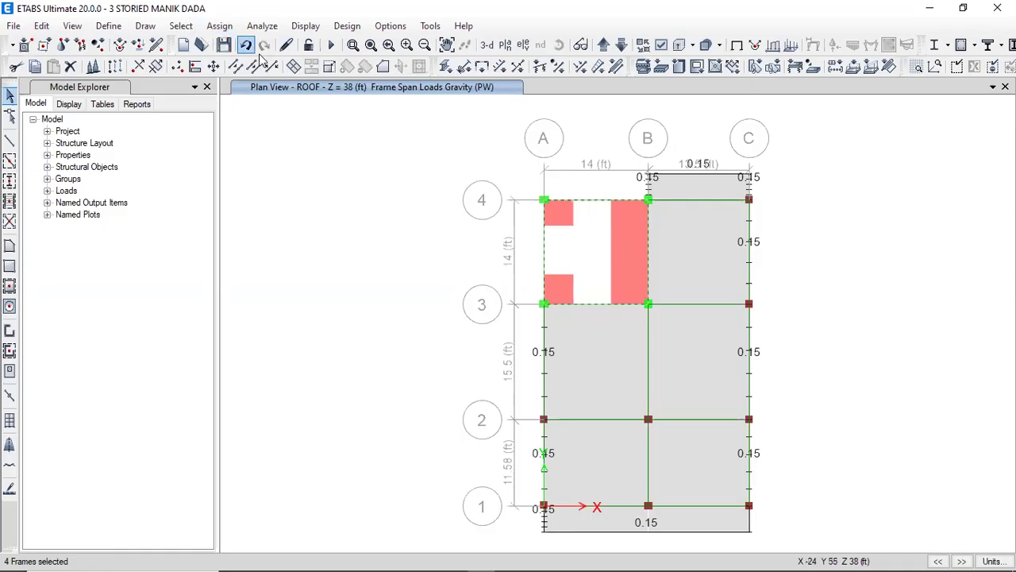
Step: Assign a uniform PW gravity load of 0.400 kip/ft to the selected stair-bay beams, replacing existing loads
{"action": "left_click", "coordinate": [219, 26]}
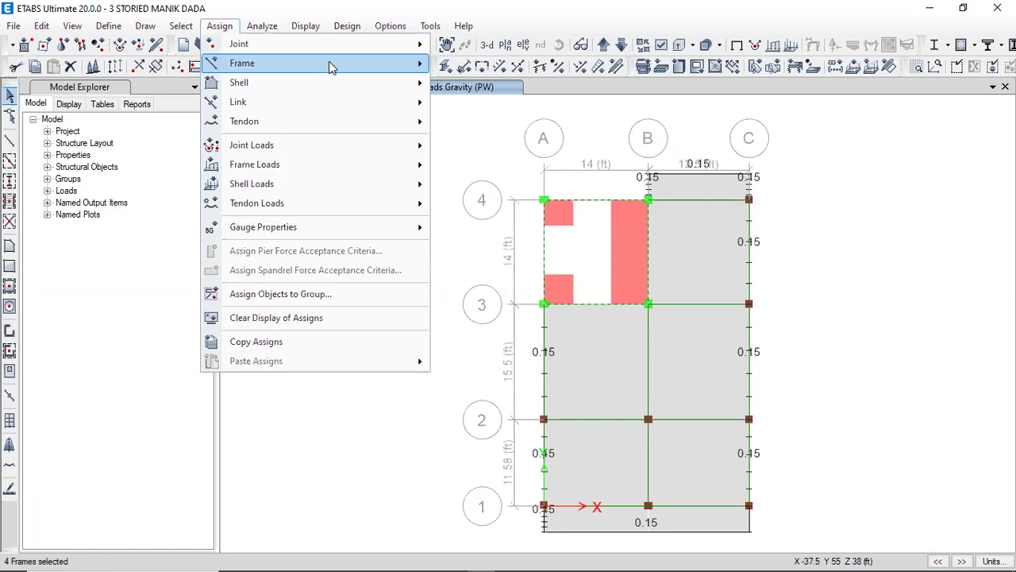
{"action": "mouse_move", "coordinate": [332, 68]}
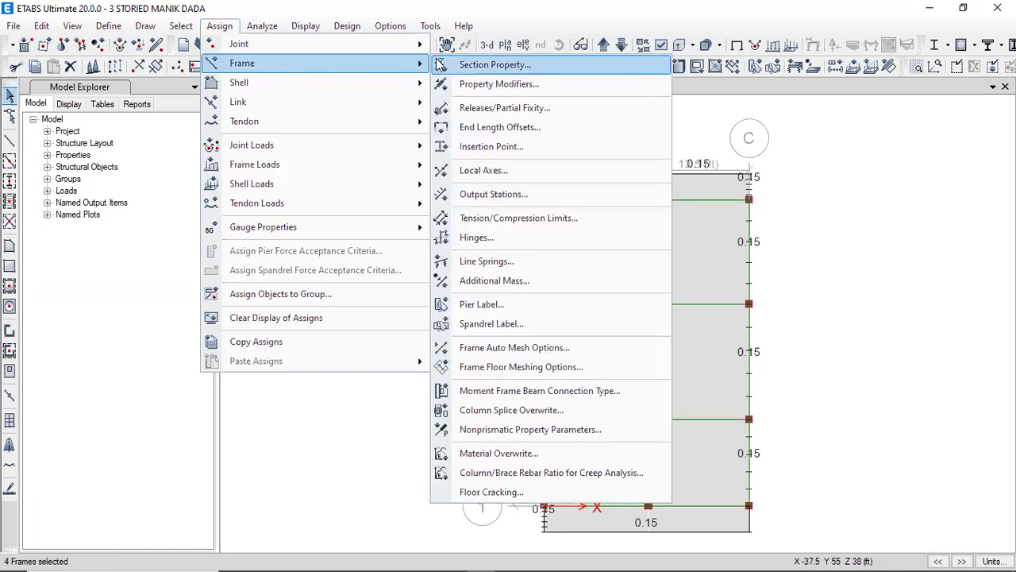
{"action": "mouse_move", "coordinate": [321, 165]}
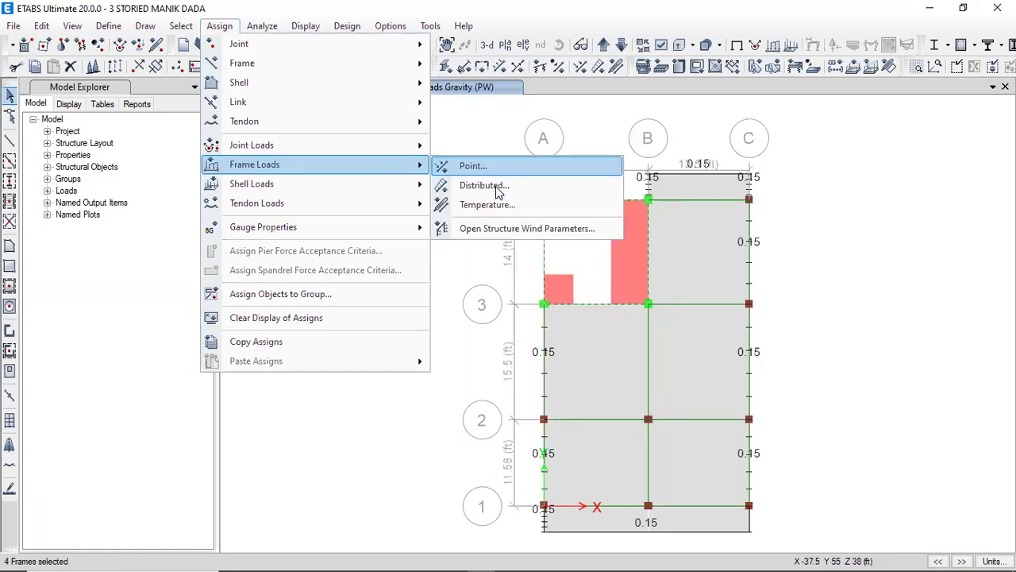
{"action": "left_click", "coordinate": [485, 185]}
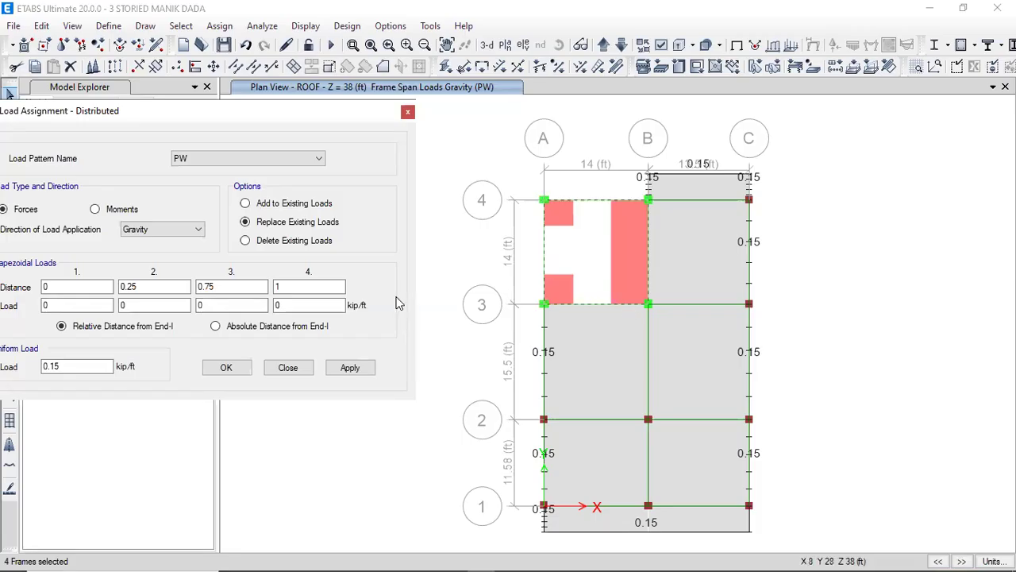
{"action": "left_click_drag", "start_coordinate": [62, 365], "coordinate": [28, 370]}
{"action": "type", "text": ".400"}
{"action": "left_click", "coordinate": [333, 369]}
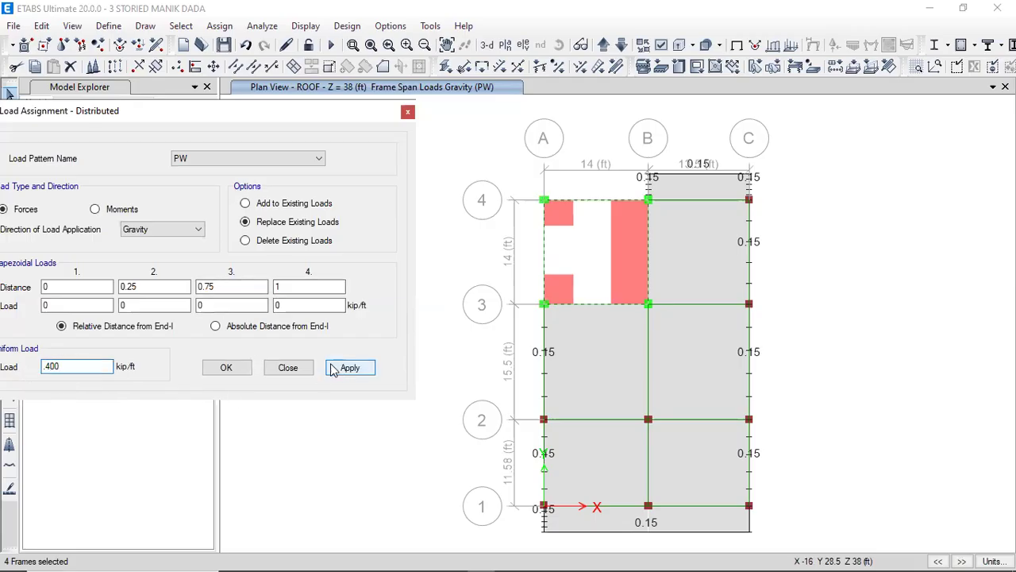
Step: Open the ST plan view and select the four beams around the stair bay
{"action": "left_click", "coordinate": [510, 49]}
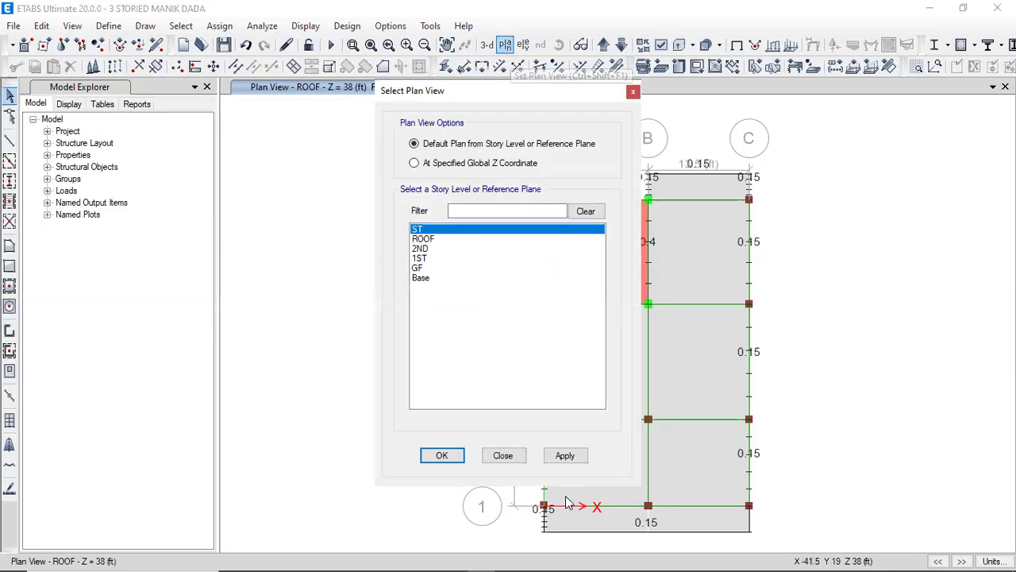
{"action": "left_click", "coordinate": [566, 455]}
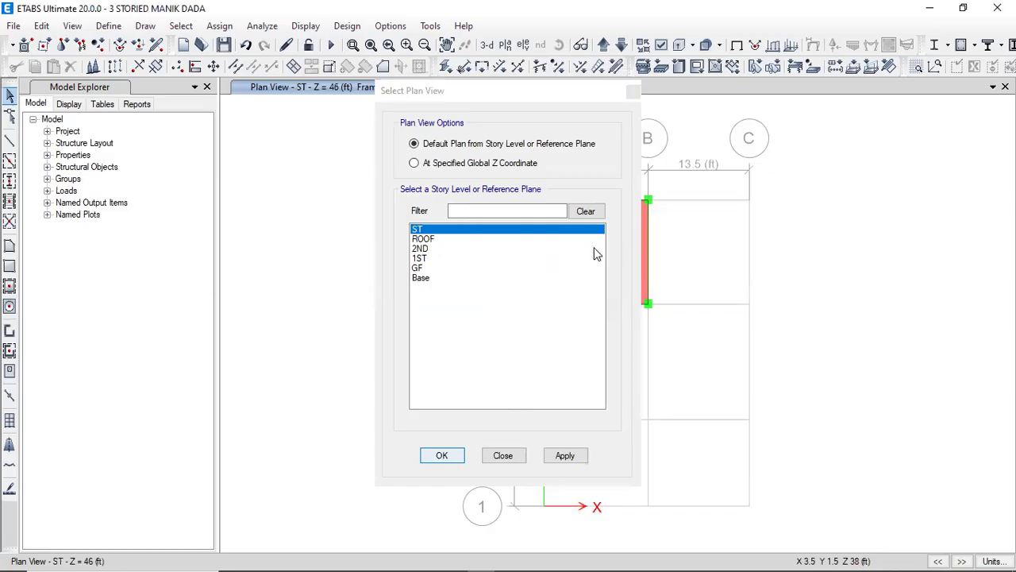
{"action": "left_click", "coordinate": [647, 221]}
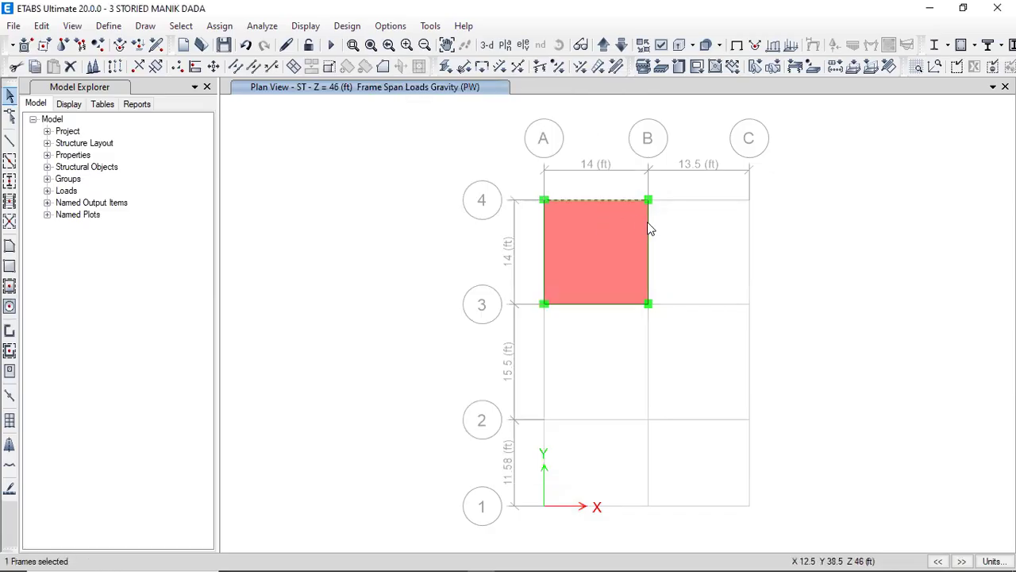
{"action": "left_click", "coordinate": [616, 304]}
{"action": "left_click", "coordinate": [544, 264]}
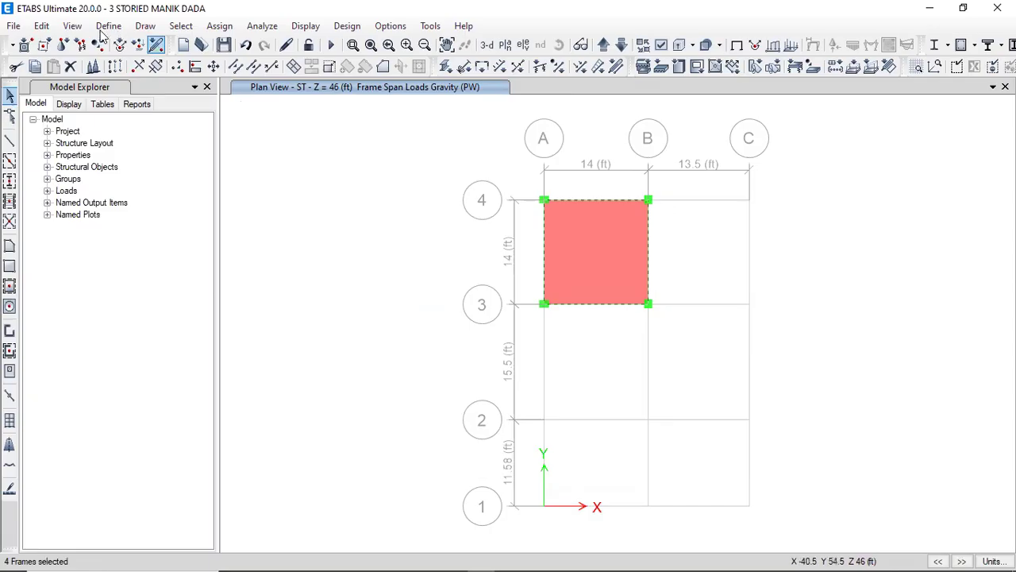
Step: Assign a uniform PW gravity load of 0.150 kip/ft to the four selected ST beams, replacing existing loads
{"action": "left_click", "coordinate": [220, 26]}
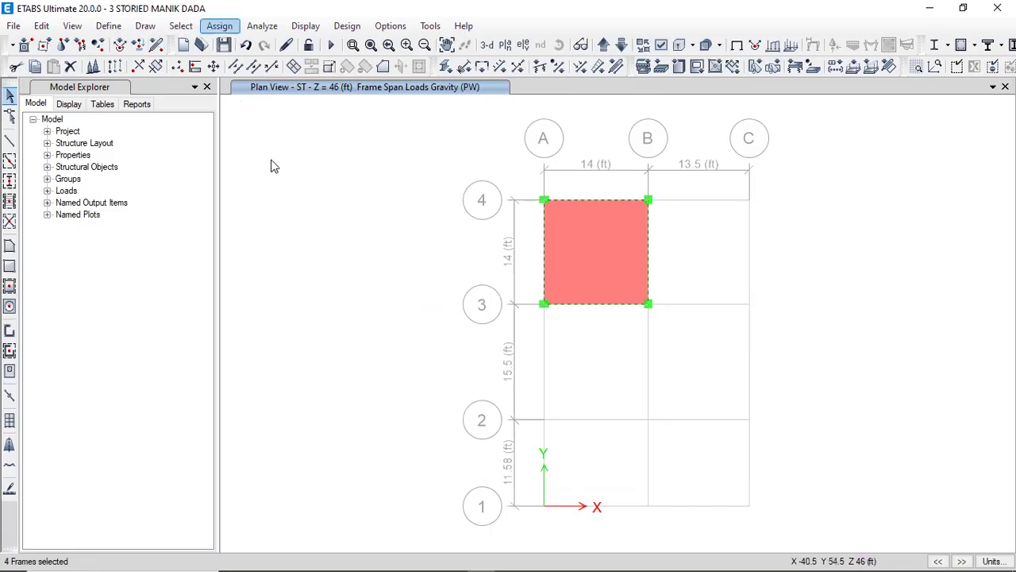
{"action": "mouse_move", "coordinate": [302, 163]}
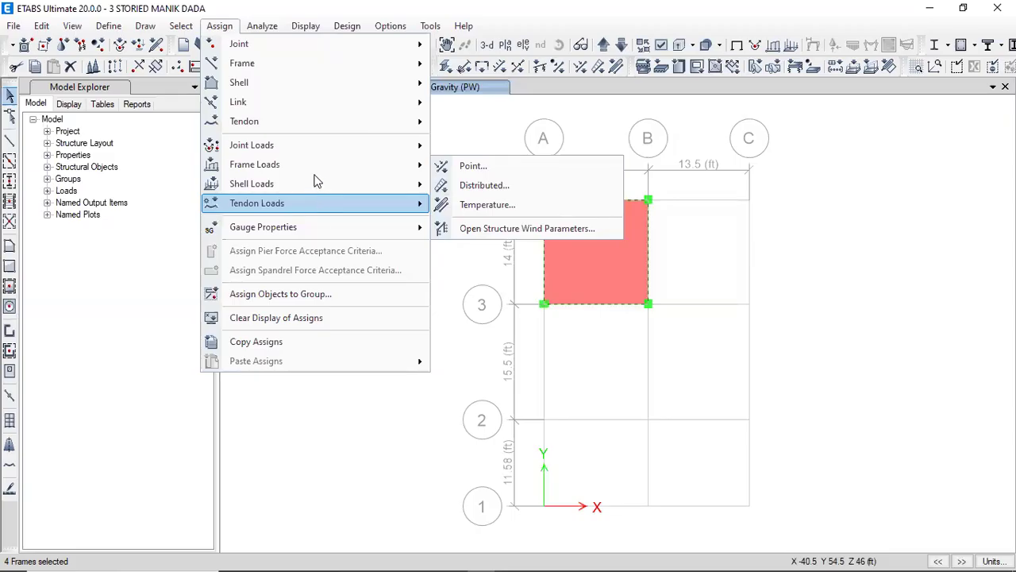
{"action": "left_click", "coordinate": [492, 189]}
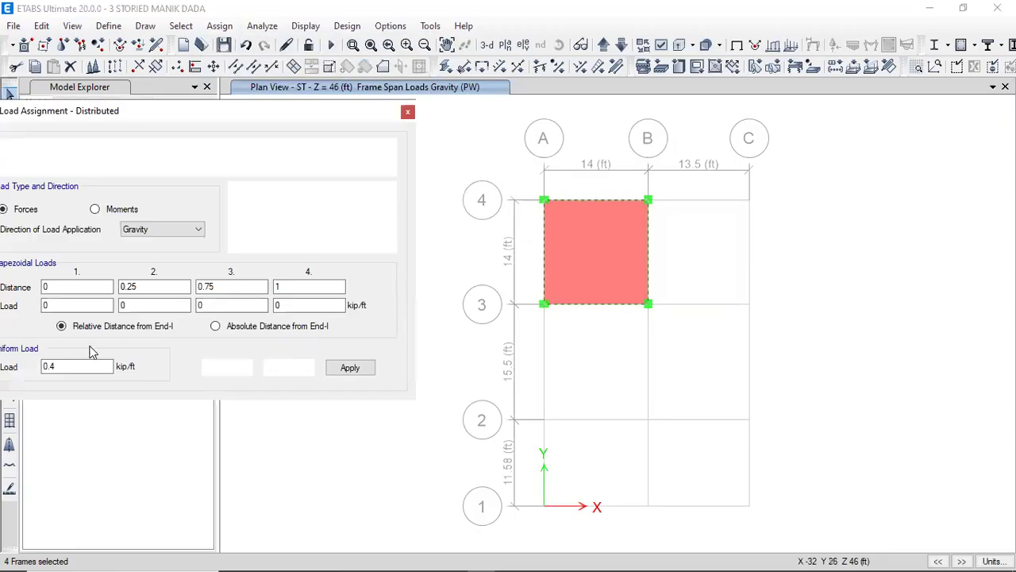
{"action": "type", "text": "."}
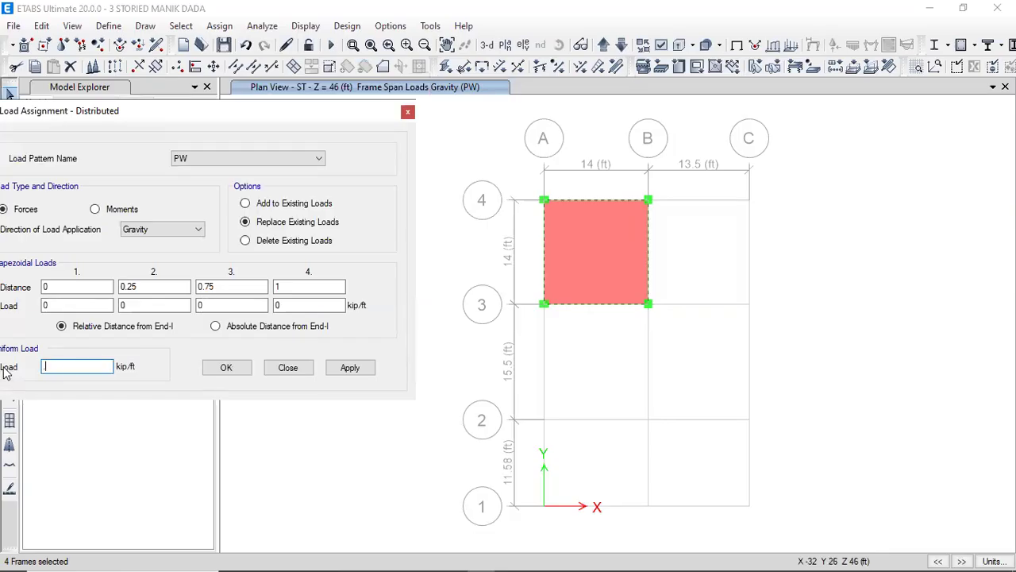
{"action": "type", "text": "150"}
{"action": "left_click", "coordinate": [348, 368]}
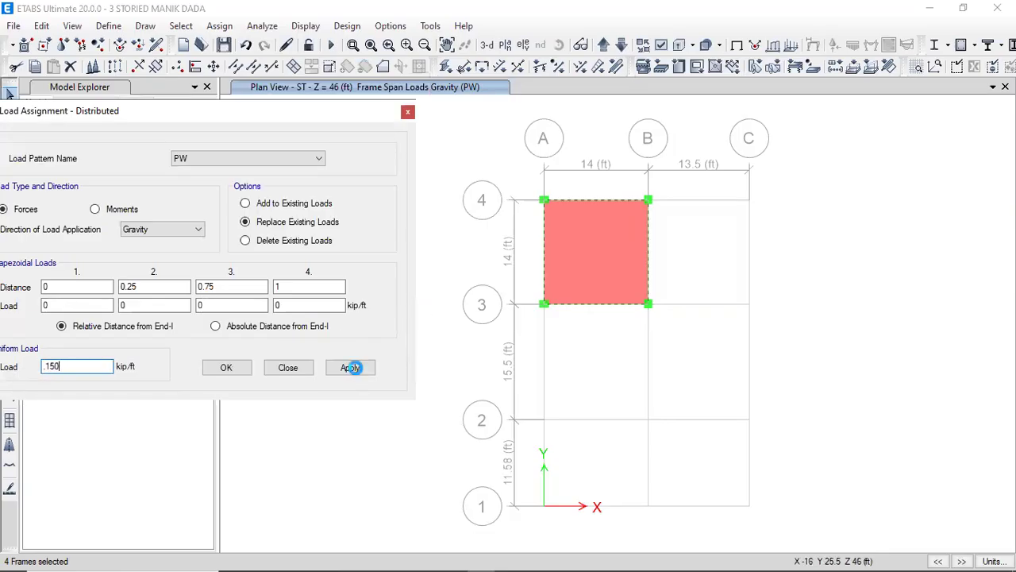
{"action": "left_click", "coordinate": [225, 368]}
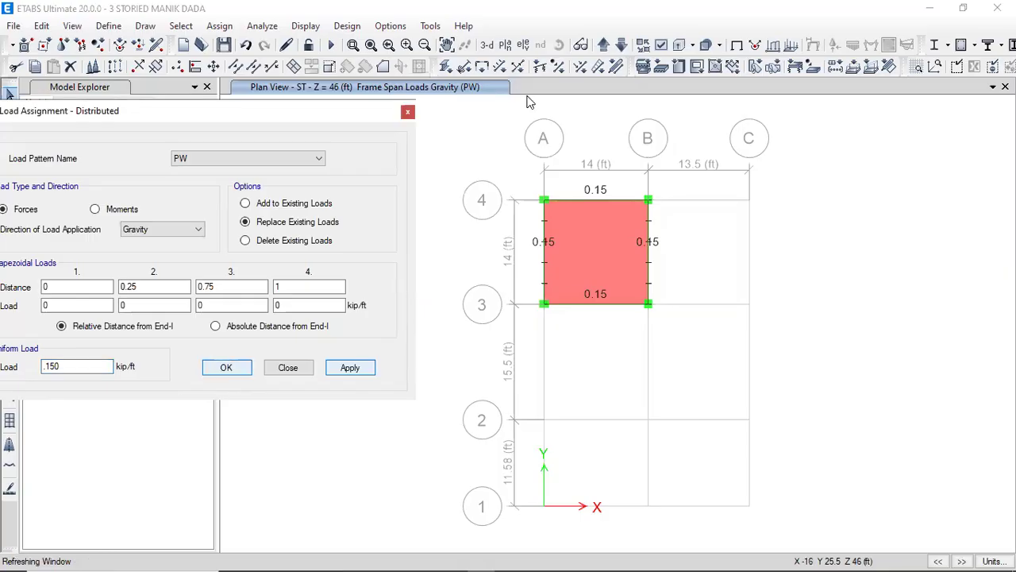
Step: Check the PW frame loads in the 3-D view and open the ROOF plan
{"action": "left_click", "coordinate": [487, 45]}
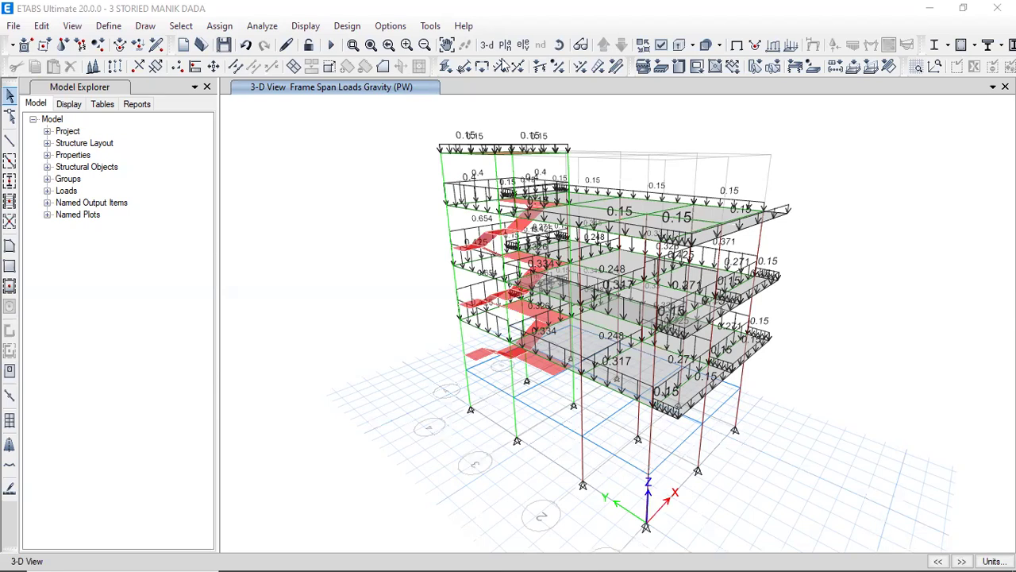
{"action": "left_click", "coordinate": [506, 46]}
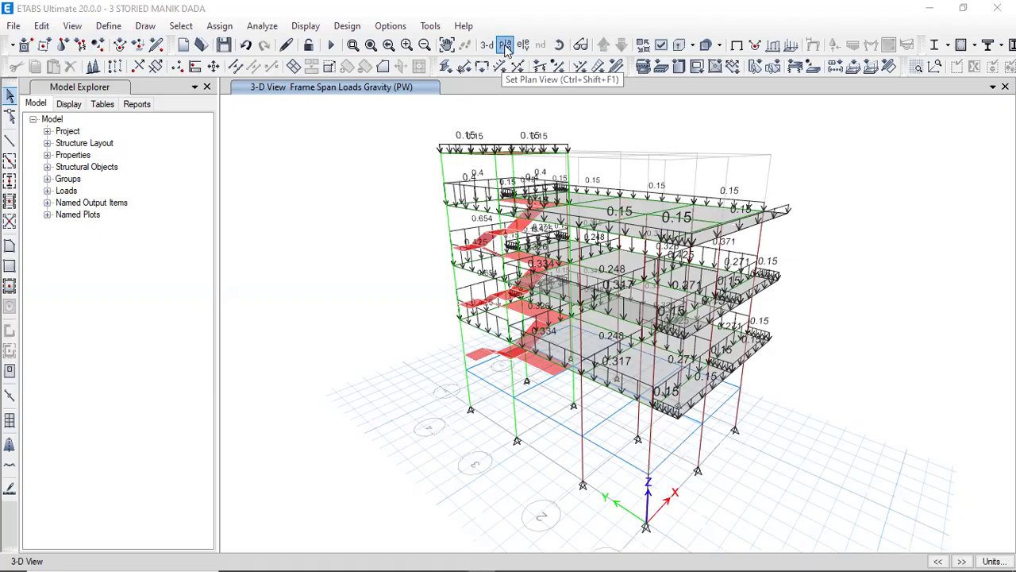
{"action": "left_click", "coordinate": [475, 239]}
{"action": "left_click", "coordinate": [570, 457]}
{"action": "left_click", "coordinate": [446, 454]}
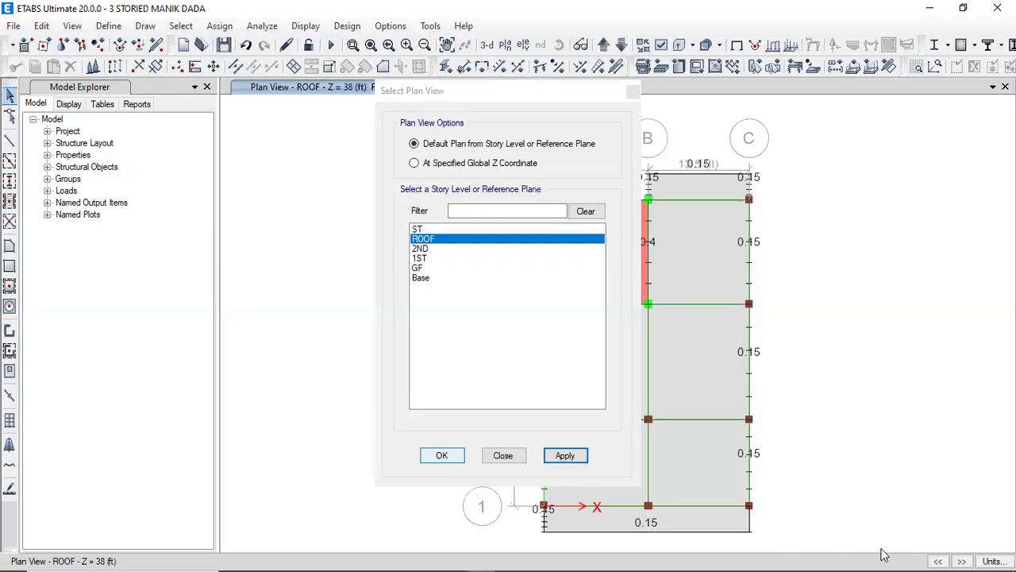
Step: Check that the drawing and selection scope is One Story, and select all eight ROOF slab panels outside the stair bay
{"action": "left_click", "coordinate": [10, 117]}
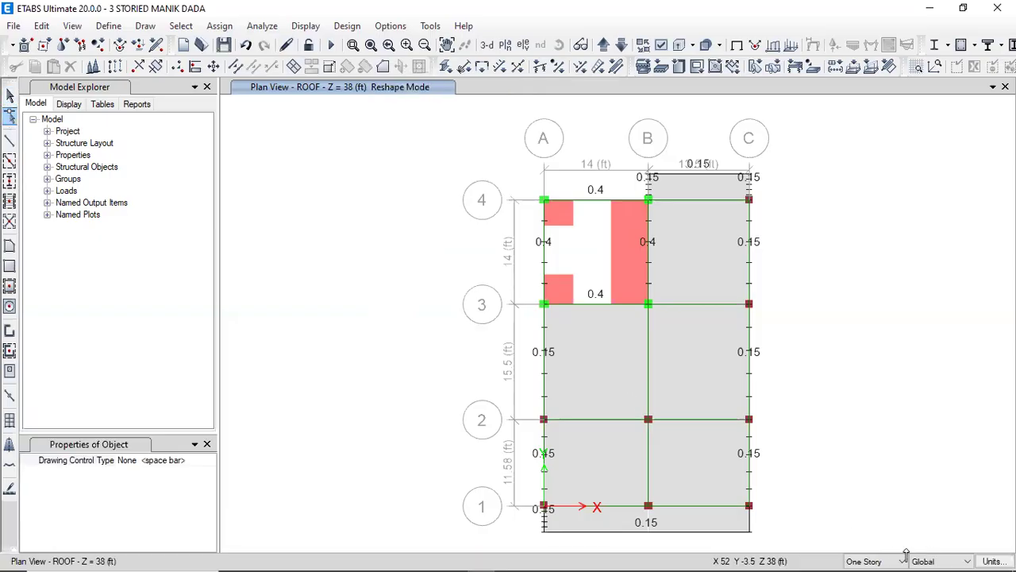
{"action": "left_click", "coordinate": [208, 444]}
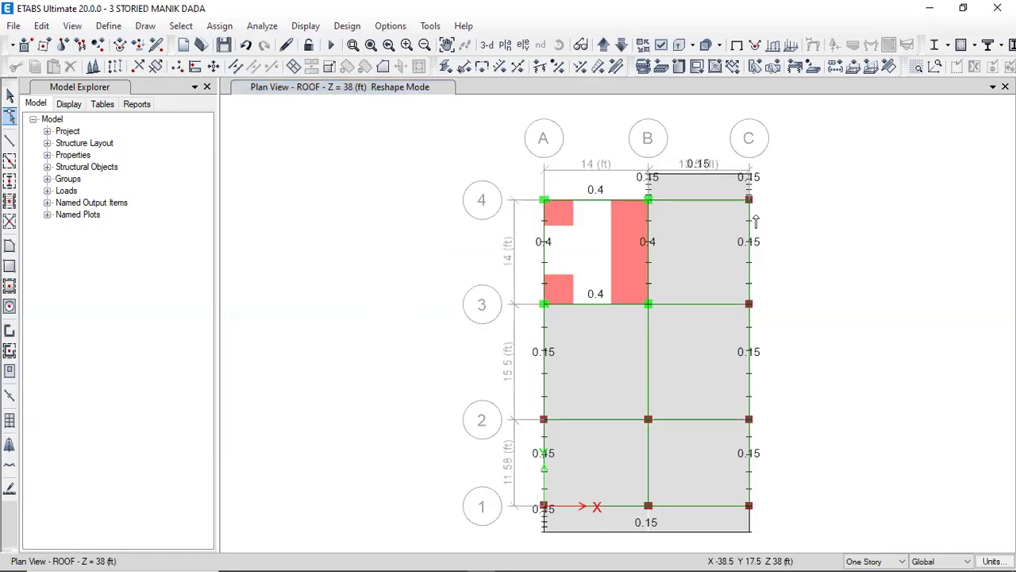
{"action": "left_click", "coordinate": [10, 96]}
{"action": "left_click", "coordinate": [698, 240]}
{"action": "left_click", "coordinate": [706, 355]}
{"action": "left_click", "coordinate": [604, 357]}
{"action": "left_click", "coordinate": [609, 454]}
{"action": "left_click", "coordinate": [688, 470]}
{"action": "left_click", "coordinate": [671, 524]}
{"action": "left_click", "coordinate": [687, 189]}
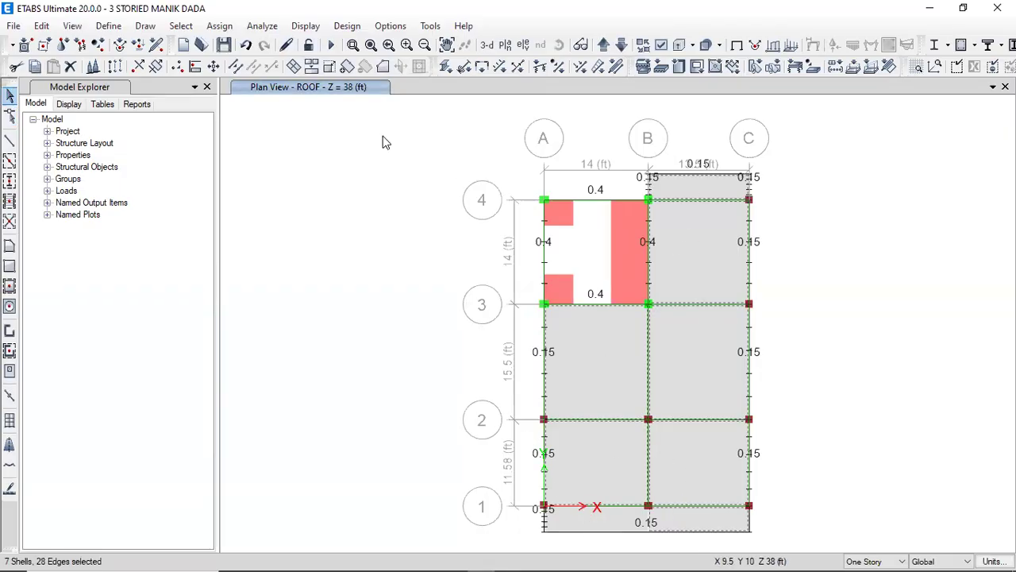
Step: Assign a uniform SIDL gravity load of 20 lb/ft² to the selected ROOF slabs, replacing existing loads, and show the 3-D view
{"action": "left_click", "coordinate": [213, 27]}
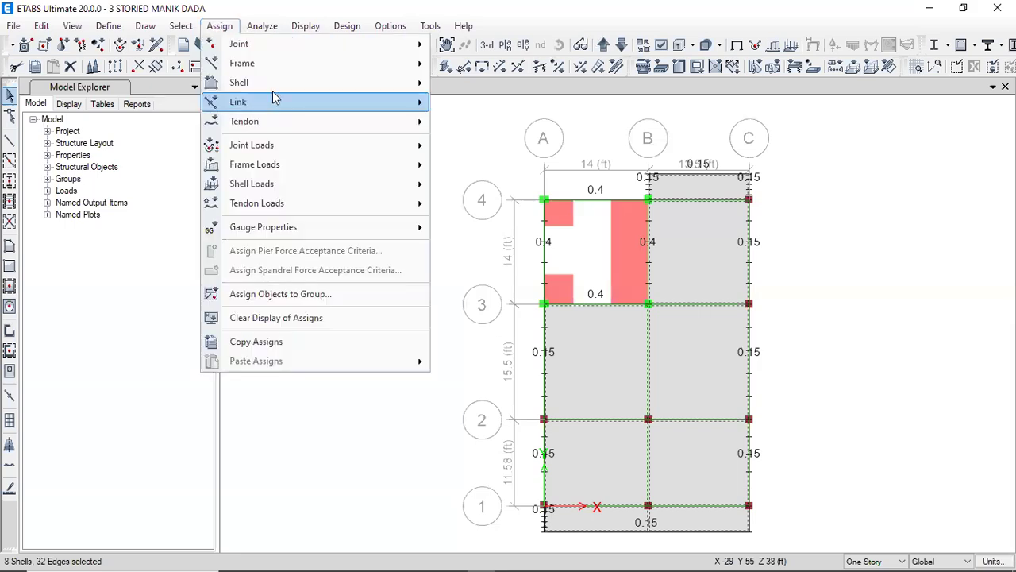
{"action": "mouse_move", "coordinate": [310, 164]}
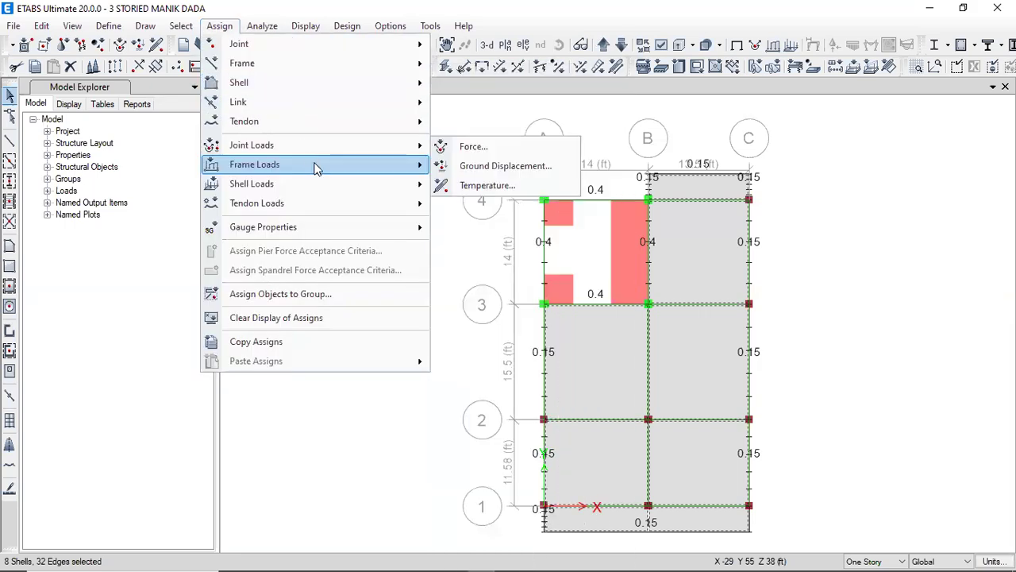
{"action": "mouse_move", "coordinate": [343, 187]}
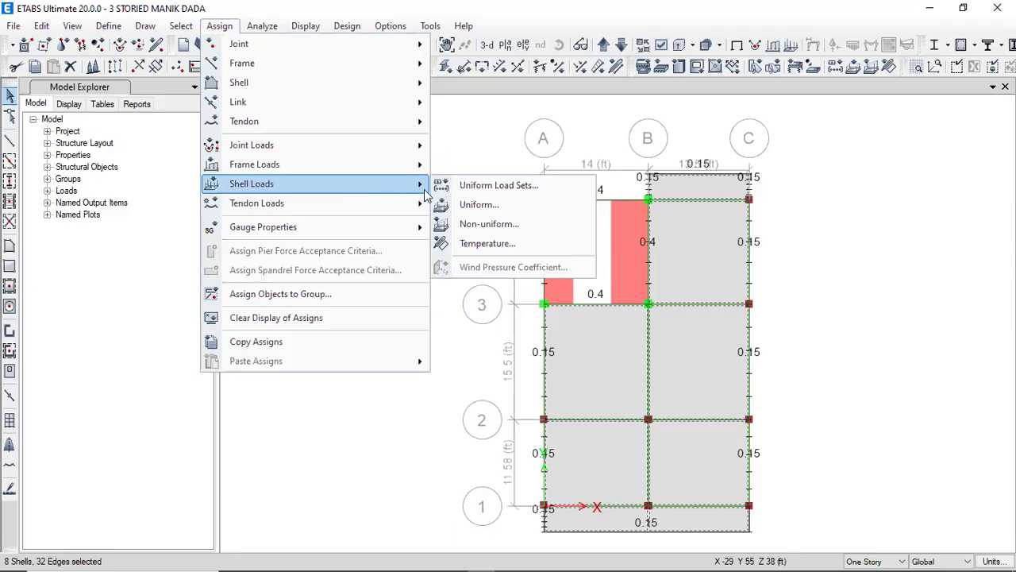
{"action": "left_click", "coordinate": [485, 207]}
{"action": "left_click", "coordinate": [544, 237]}
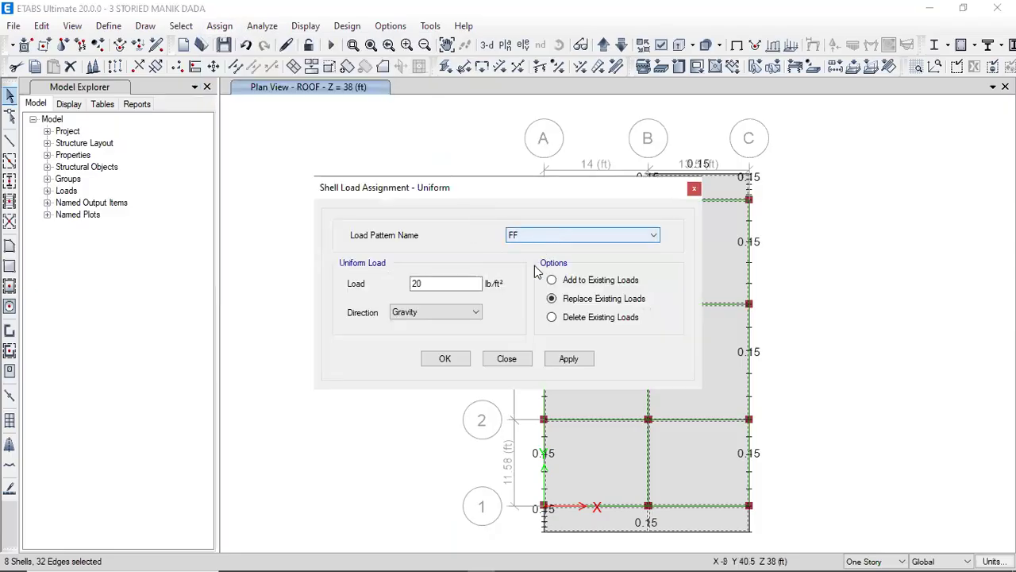
{"action": "left_click", "coordinate": [534, 291]}
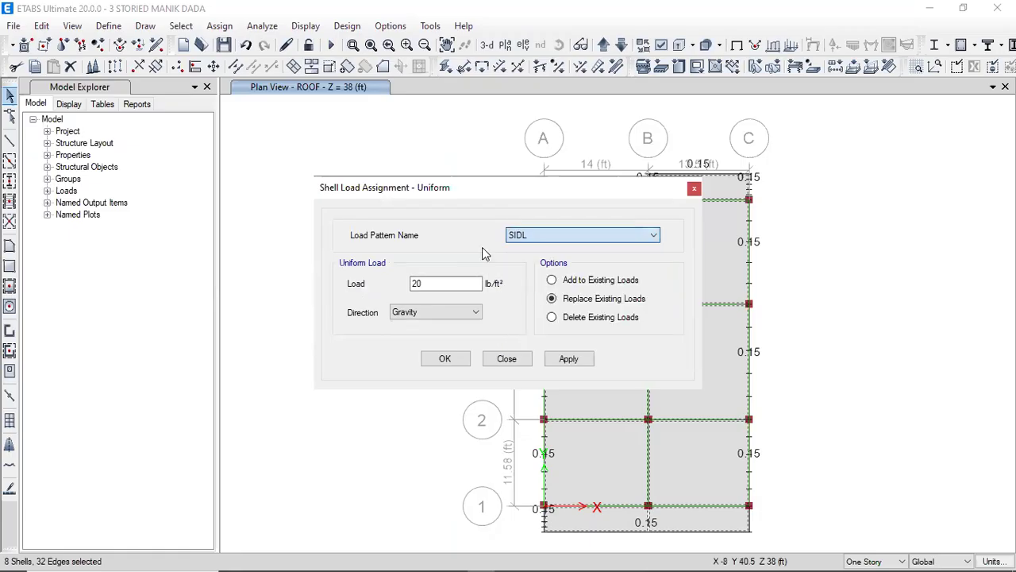
{"action": "left_click_drag", "start_coordinate": [516, 197], "coordinate": [280, 181]}
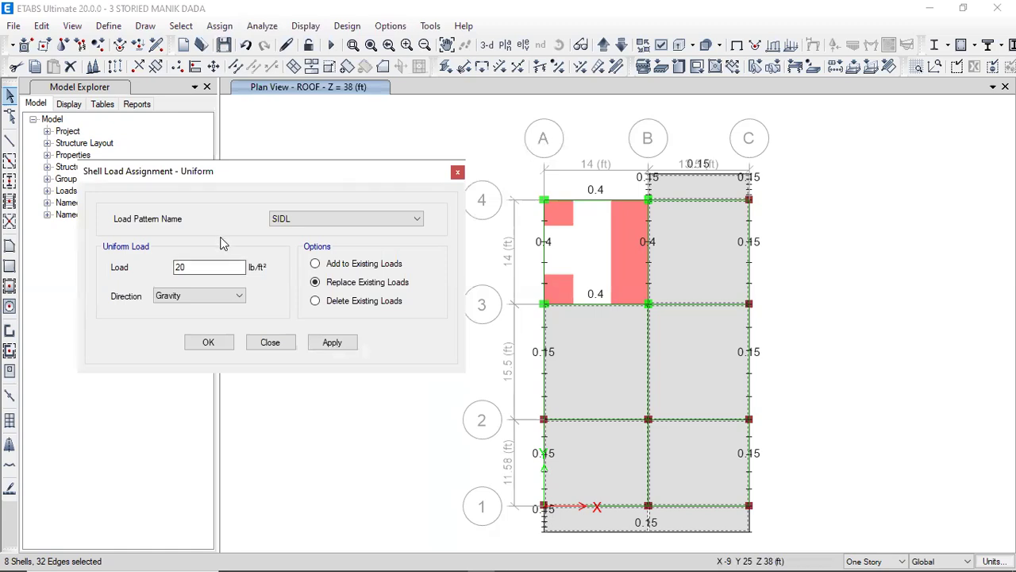
{"action": "left_click", "coordinate": [182, 267]}
{"action": "double_click", "coordinate": [182, 267]}
{"action": "left_click", "coordinate": [216, 266]}
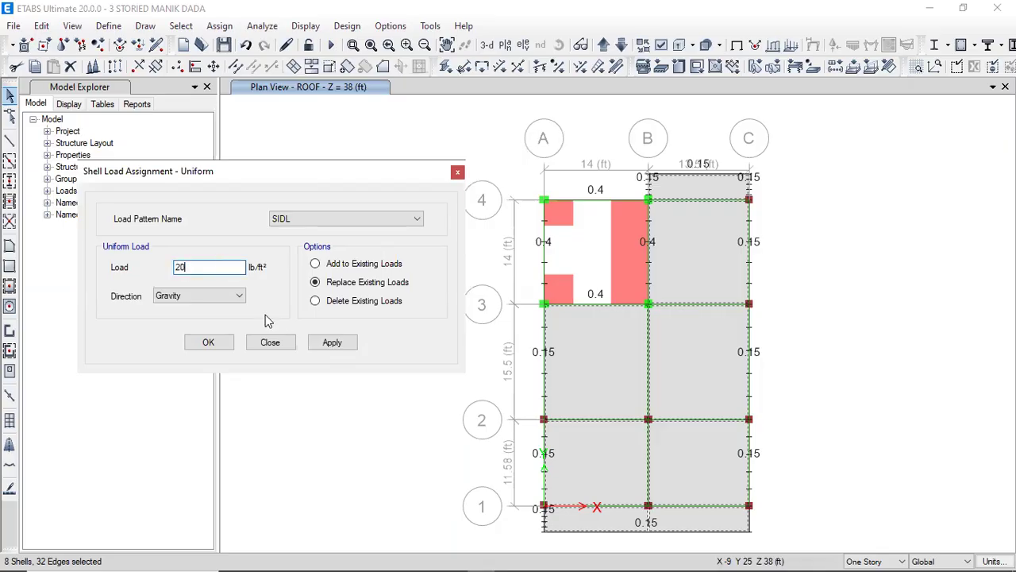
{"action": "left_click", "coordinate": [326, 342]}
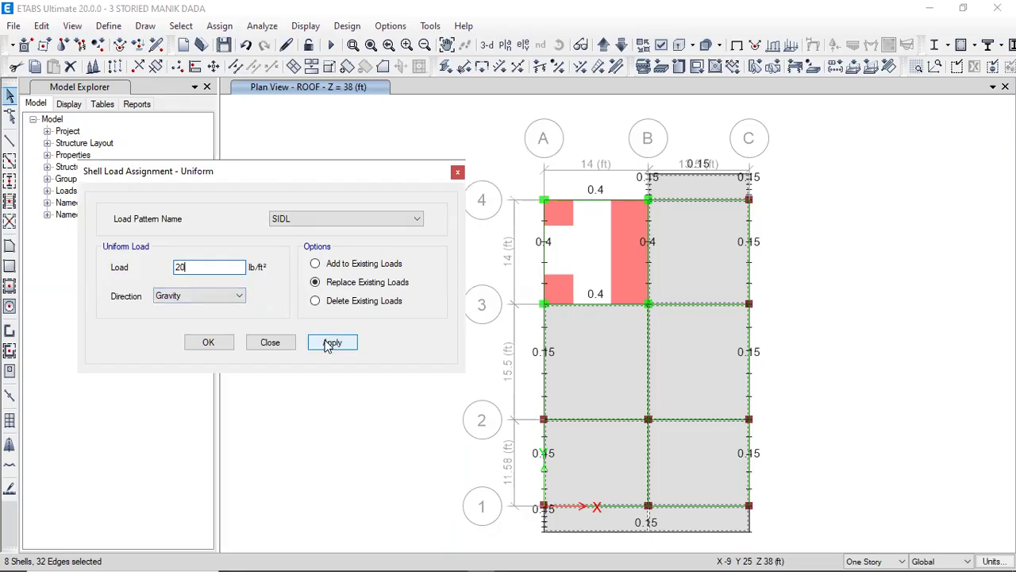
{"action": "left_click", "coordinate": [209, 342]}
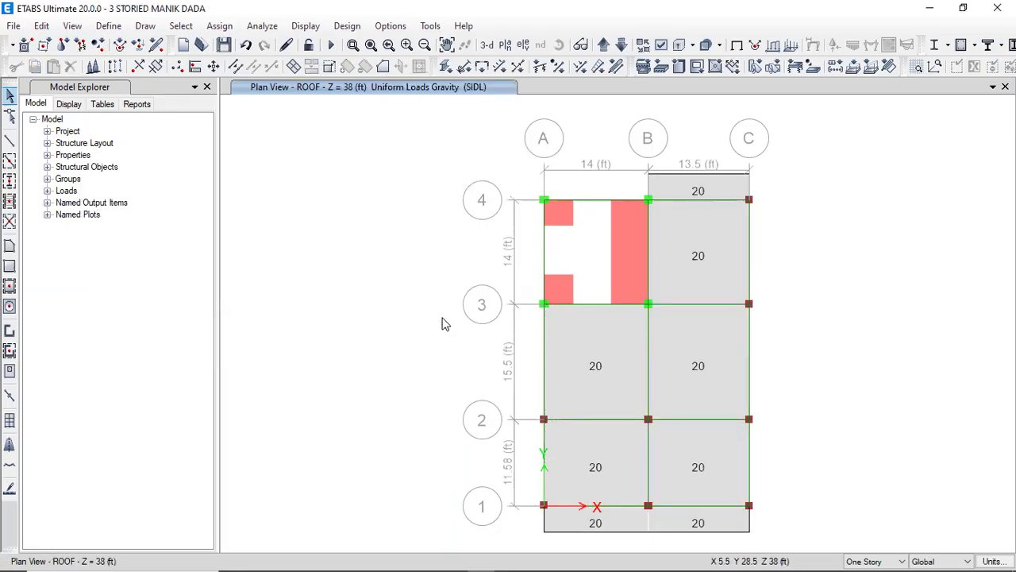
{"action": "left_click", "coordinate": [487, 45]}
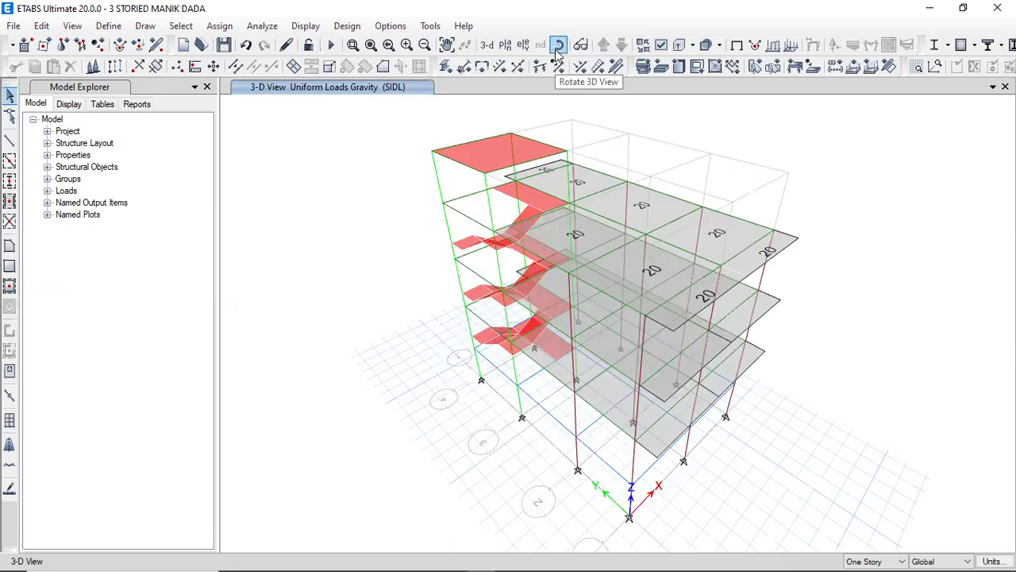
Step: Inspect the SIDL slab loads in the 3-D view from another angle and open the ROOF plan
{"action": "left_click", "coordinate": [556, 48]}
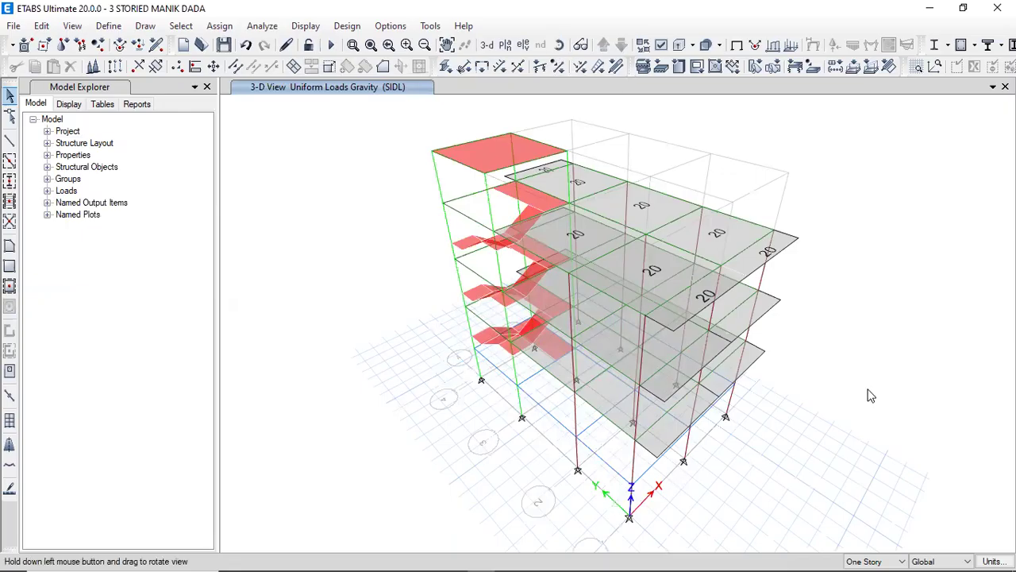
{"action": "left_click_drag", "start_coordinate": [787, 390], "coordinate": [798, 368]}
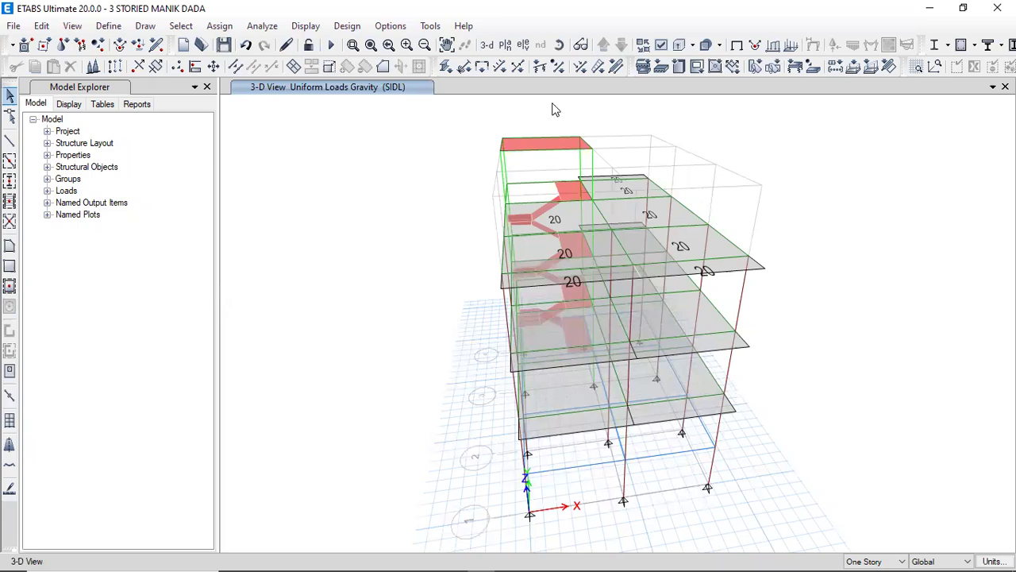
{"action": "left_click", "coordinate": [505, 45]}
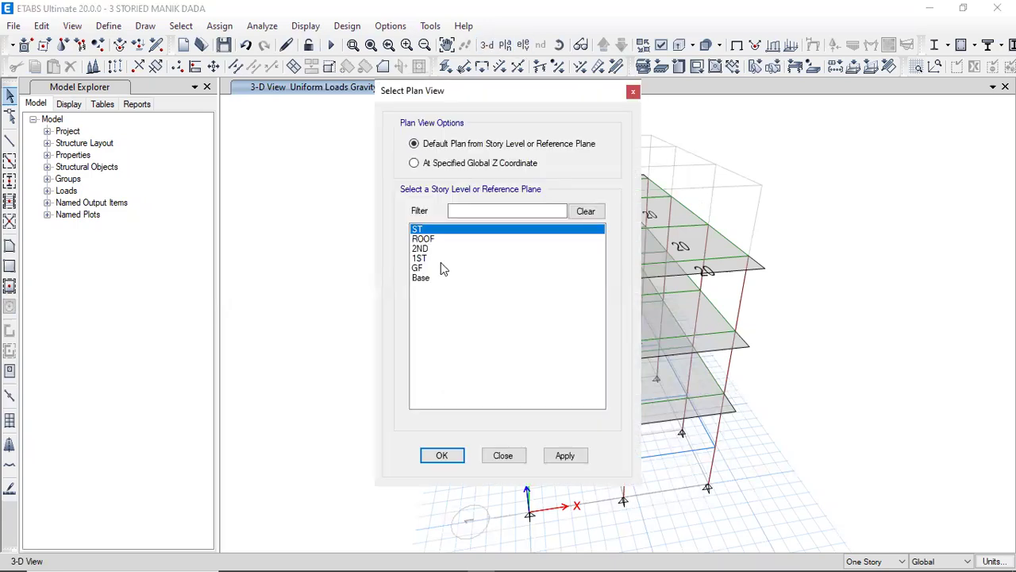
{"action": "left_click", "coordinate": [428, 239]}
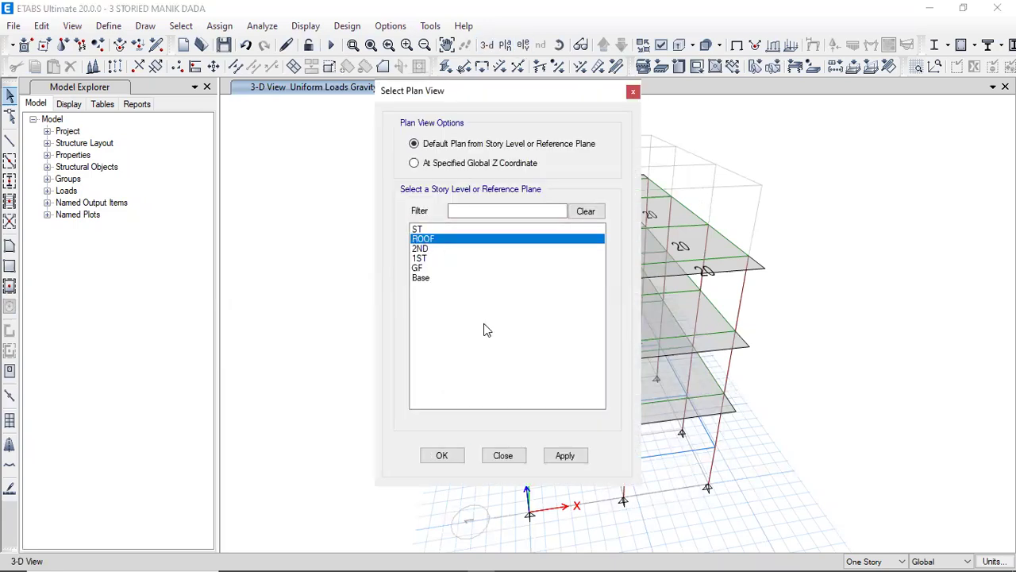
{"action": "left_click", "coordinate": [565, 456]}
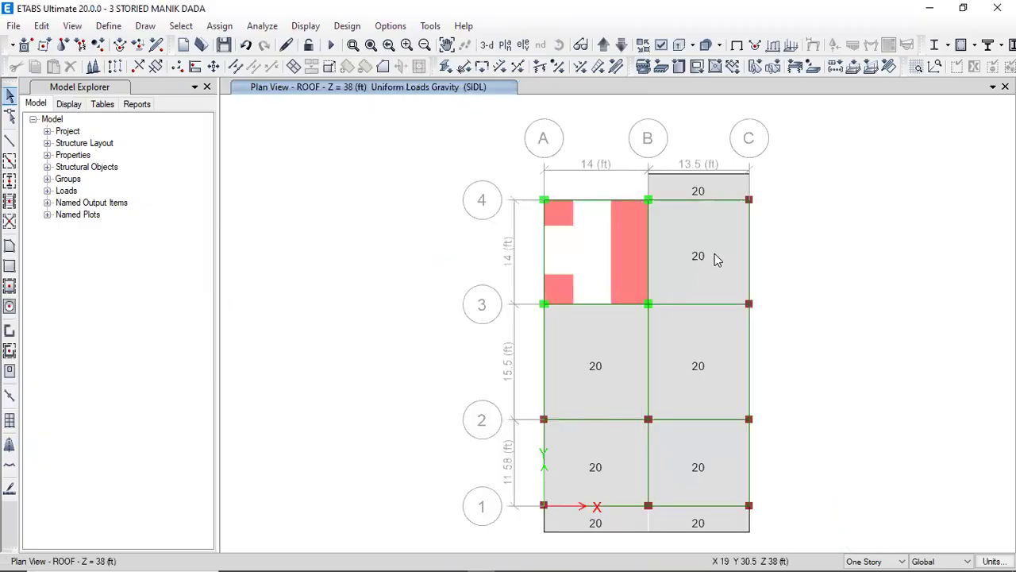
Step: Check the load patterns assigned to the ROOF slab panel between grids B–C and 3–4
{"action": "left_click", "coordinate": [714, 254]}
{"action": "right_click", "coordinate": [715, 253]}
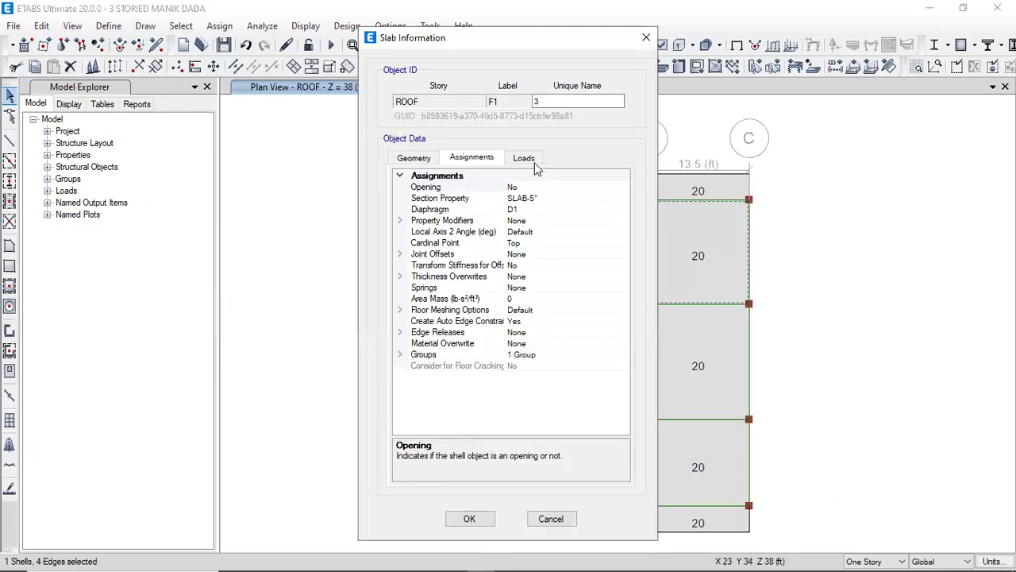
{"action": "left_click", "coordinate": [524, 158]}
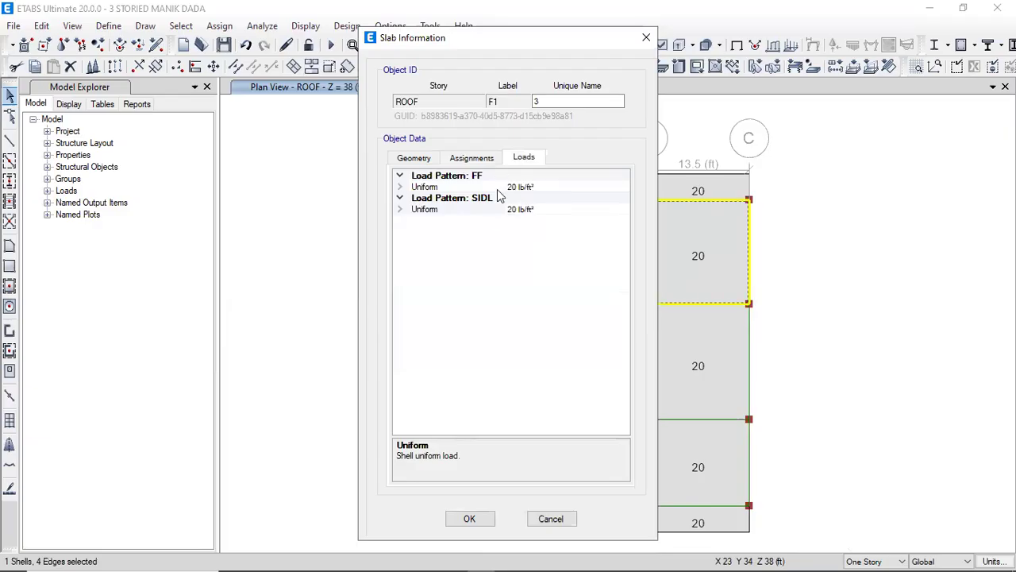
{"action": "left_click", "coordinate": [643, 38]}
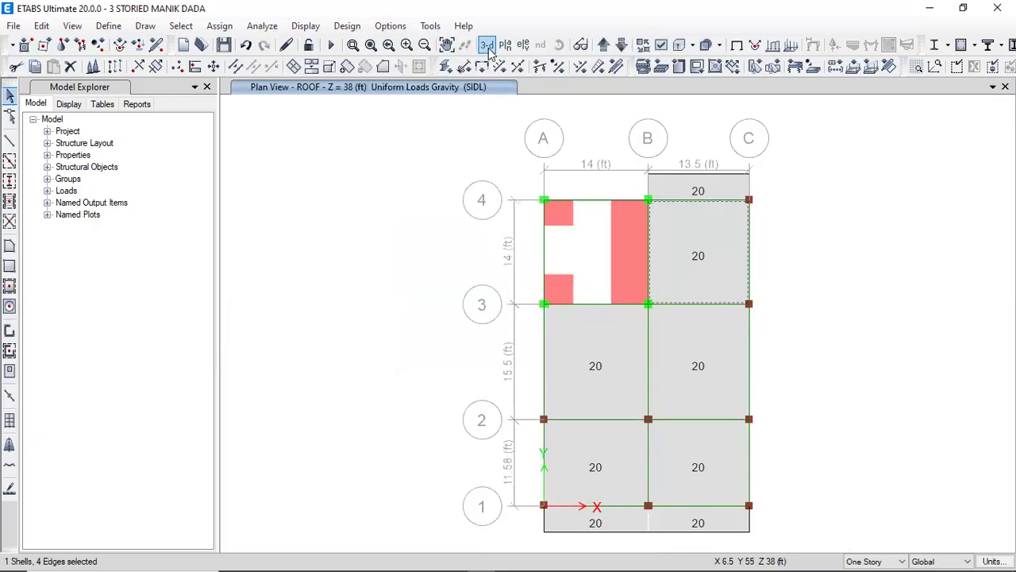
Step: Show the 3-D view briefly, open the GF plan and move up to the 1ST story plan
{"action": "left_click", "coordinate": [487, 45]}
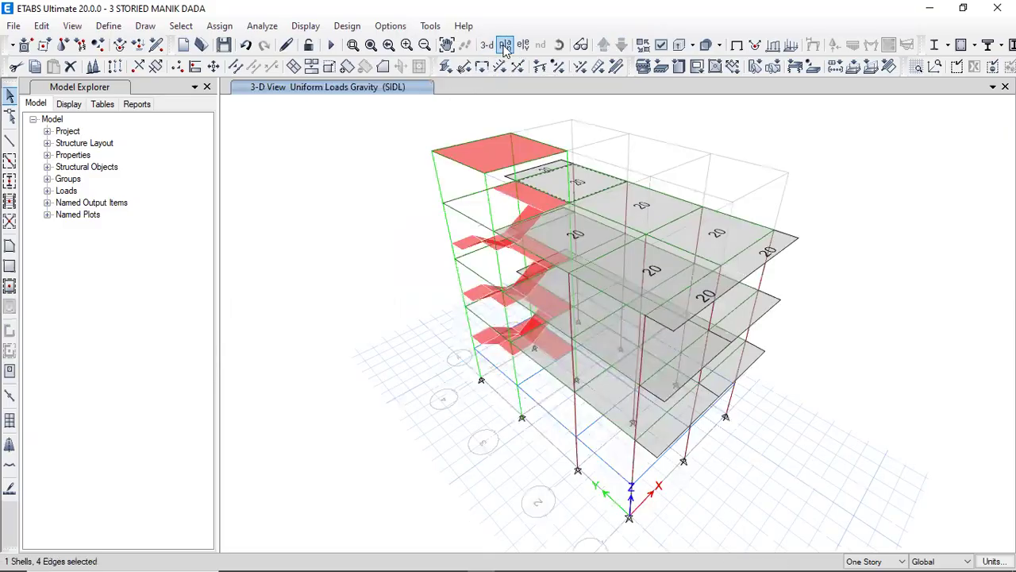
{"action": "left_click", "coordinate": [505, 45]}
{"action": "left_click", "coordinate": [460, 268]}
{"action": "left_click", "coordinate": [565, 456]}
{"action": "left_click", "coordinate": [442, 455]}
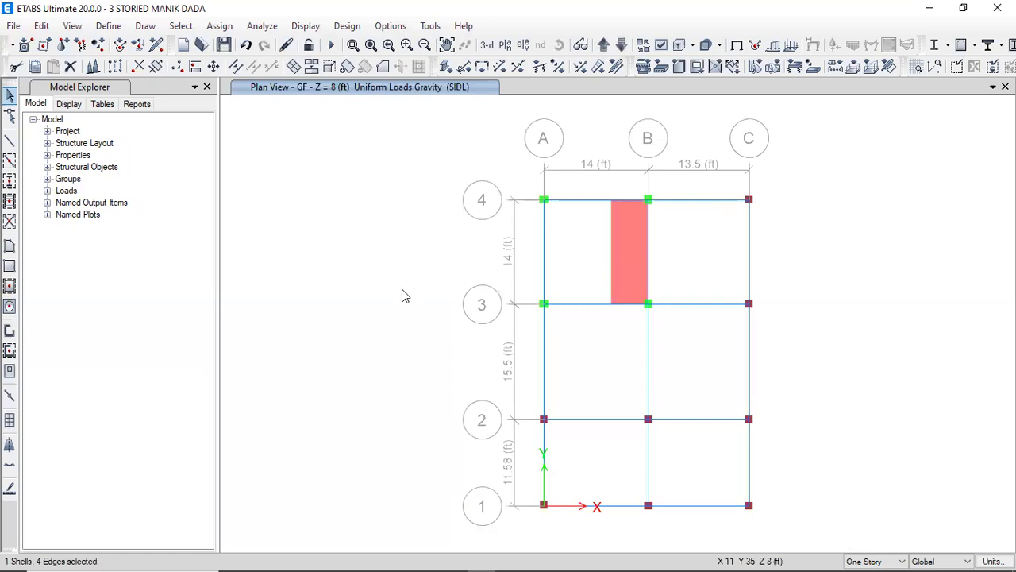
{"action": "left_click", "coordinate": [604, 46]}
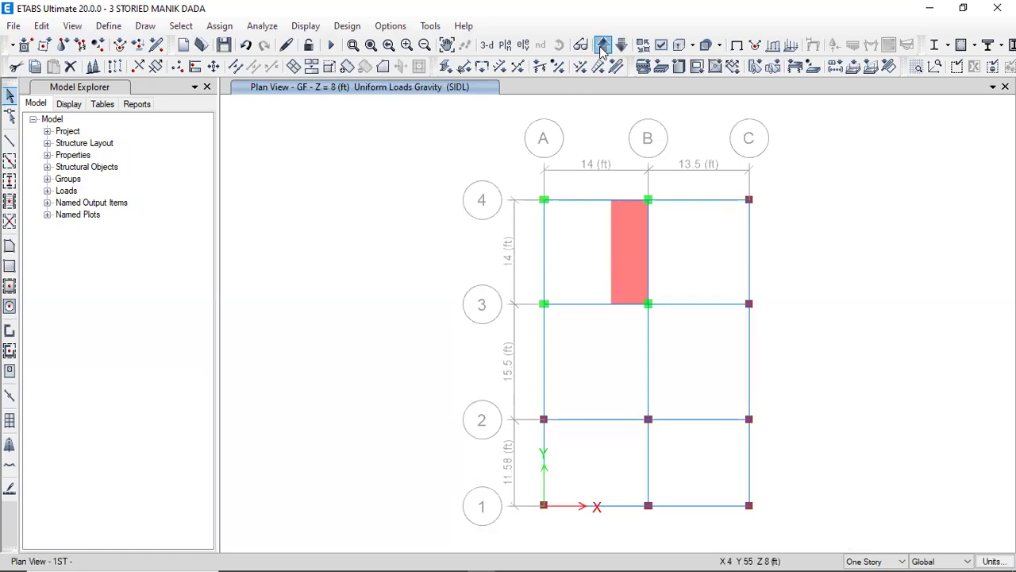
{"action": "left_click", "coordinate": [604, 45]}
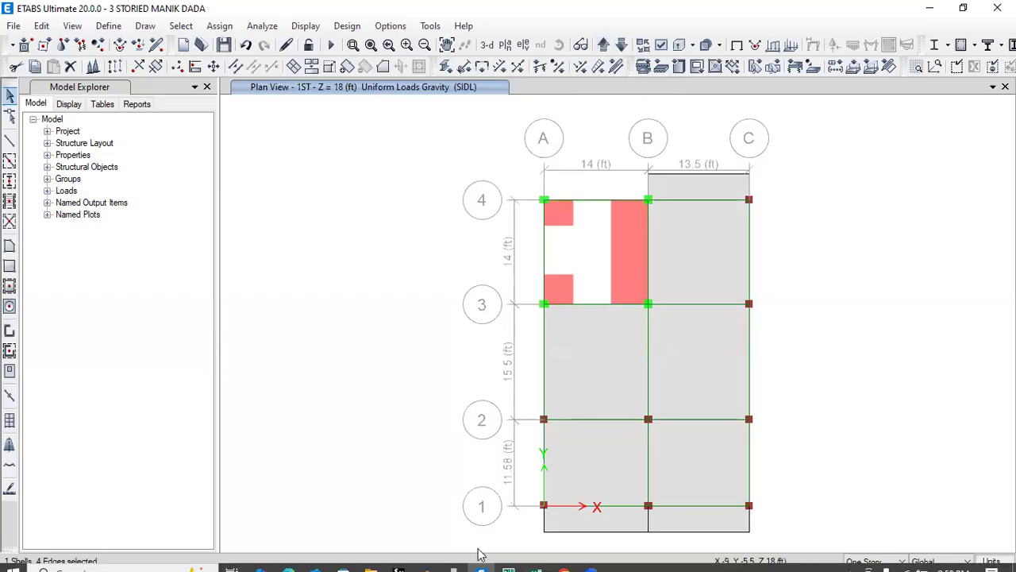
Step: Switch to the AutoCAD floor plan and start a linear dimension near the kitchen, toilet and dining area
{"action": "left_click", "coordinate": [508, 559]}
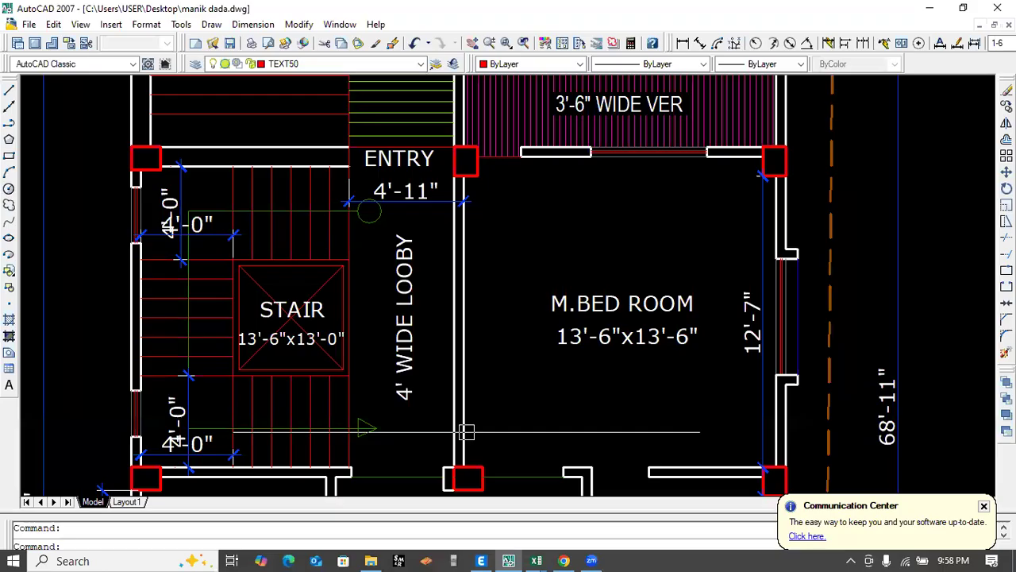
{"action": "scroll", "coordinate": [418, 403], "scroll_direction": "down", "scroll_amount": 2}
{"action": "scroll", "coordinate": [497, 294], "scroll_direction": "down", "scroll_amount": 2}
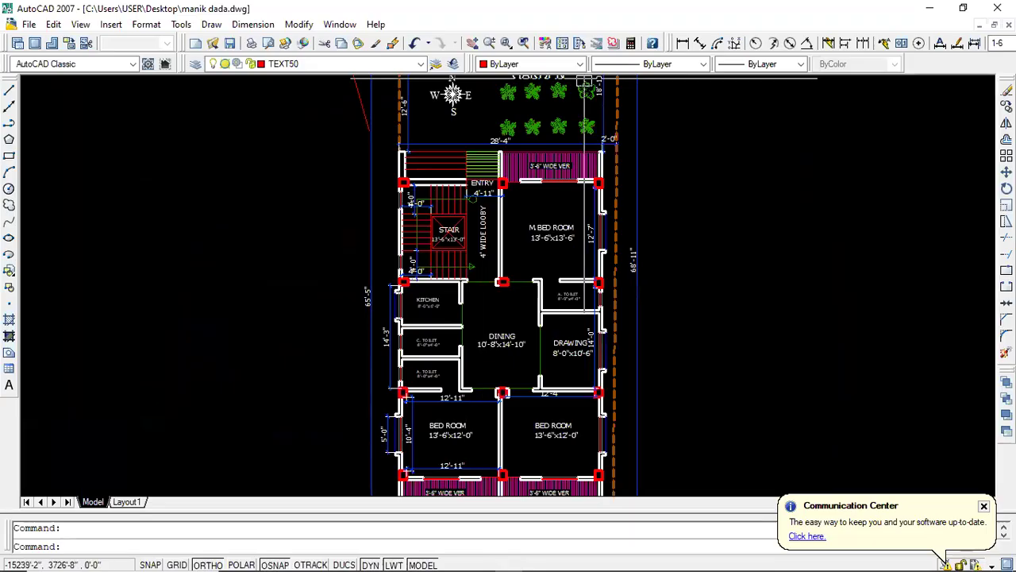
{"action": "left_click", "coordinate": [684, 44]}
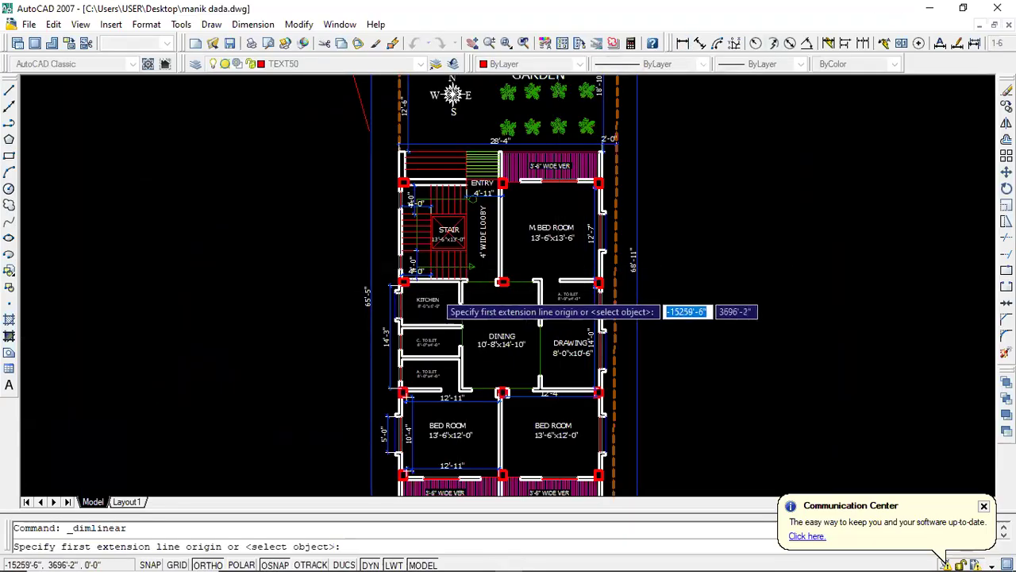
{"action": "scroll", "coordinate": [438, 291], "scroll_direction": "up", "scroll_amount": 5}
{"action": "scroll", "coordinate": [516, 279], "scroll_direction": "down", "scroll_amount": 5}
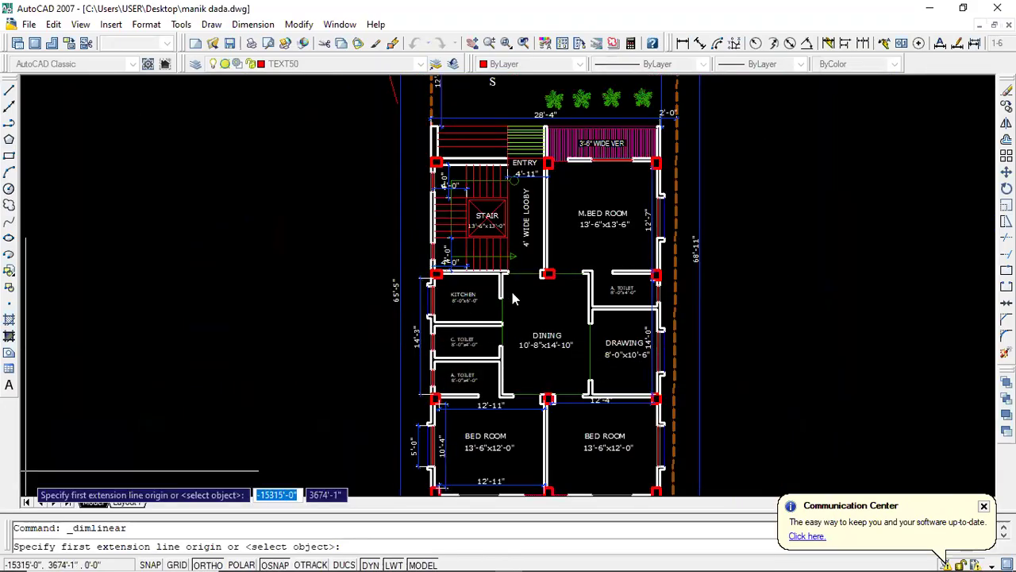
{"action": "mouse_move", "coordinate": [503, 385]}
{"action": "left_mouse_down"}
{"action": "mouse_move", "coordinate": [524, 337]}
{"action": "mouse_move", "coordinate": [503, 290]}
{"action": "left_mouse_up"}
{"action": "mouse_move", "coordinate": [618, 272]}
{"action": "left_mouse_down"}
{"action": "mouse_move", "coordinate": [579, 327]}
{"action": "mouse_move", "coordinate": [581, 364]}
{"action": "mouse_move", "coordinate": [601, 389]}
{"action": "mouse_move", "coordinate": [623, 335]}
{"action": "mouse_move", "coordinate": [606, 279]}
{"action": "mouse_move", "coordinate": [589, 290]}
{"action": "left_mouse_up"}
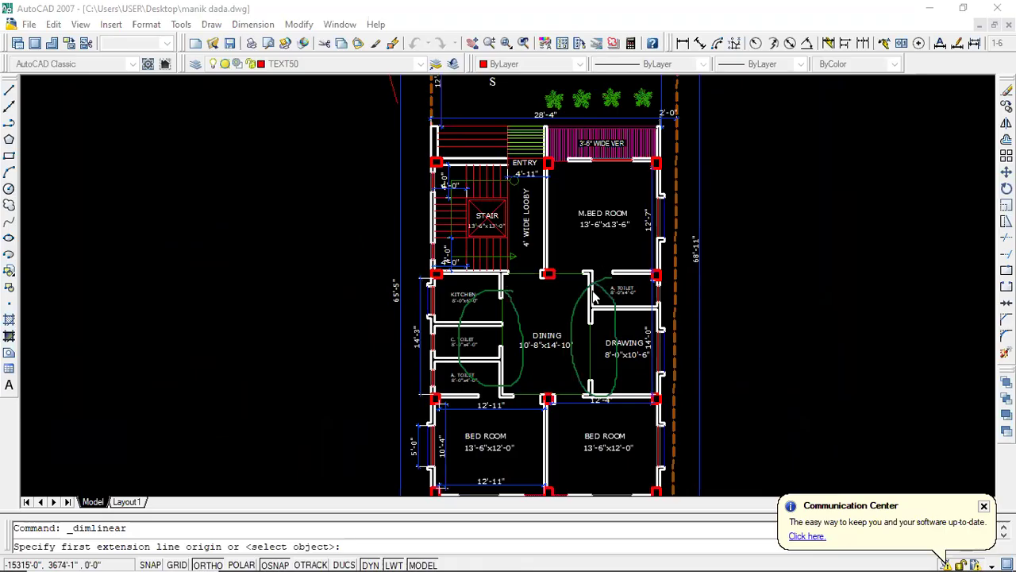
{"action": "key", "text": "ctrl+z"}
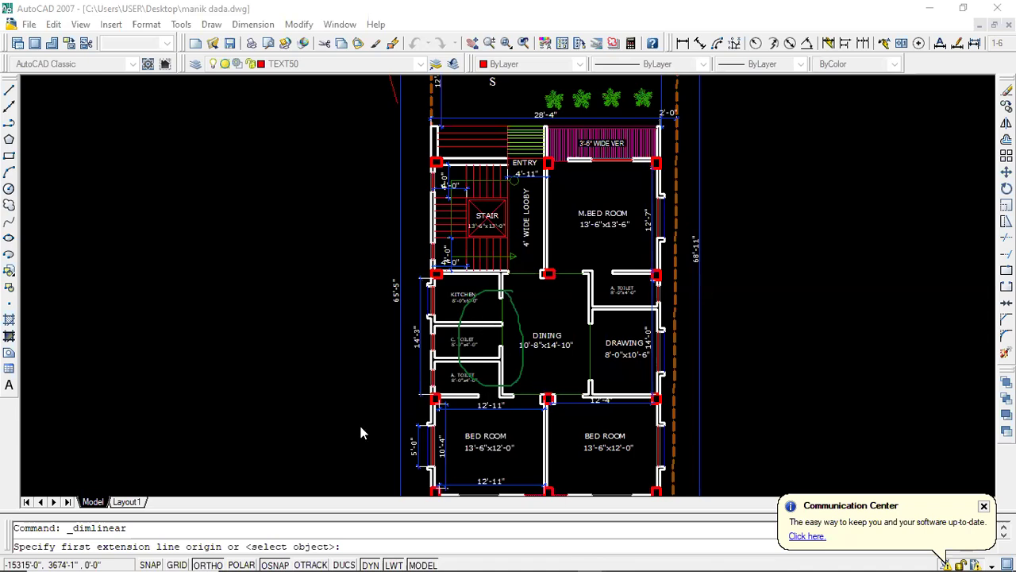
{"action": "mouse_move", "coordinate": [508, 285]}
{"action": "left_mouse_down"}
{"action": "mouse_move", "coordinate": [456, 303]}
{"action": "mouse_move", "coordinate": [451, 342]}
{"action": "mouse_move", "coordinate": [482, 378]}
{"action": "mouse_move", "coordinate": [516, 380]}
{"action": "left_mouse_up"}
{"action": "mouse_move", "coordinate": [630, 289]}
{"action": "left_mouse_down"}
{"action": "mouse_move", "coordinate": [613, 285]}
{"action": "mouse_move", "coordinate": [587, 334]}
{"action": "left_mouse_up"}
{"action": "mouse_move", "coordinate": [594, 370]}
{"action": "left_mouse_down"}
{"action": "mouse_move", "coordinate": [607, 376]}
{"action": "mouse_move", "coordinate": [625, 341]}
{"action": "mouse_move", "coordinate": [611, 286]}
{"action": "mouse_move", "coordinate": [581, 294]}
{"action": "mouse_move", "coordinate": [578, 350]}
{"action": "mouse_move", "coordinate": [597, 382]}
{"action": "mouse_move", "coordinate": [608, 381]}
{"action": "mouse_move", "coordinate": [598, 367]}
{"action": "left_mouse_up"}
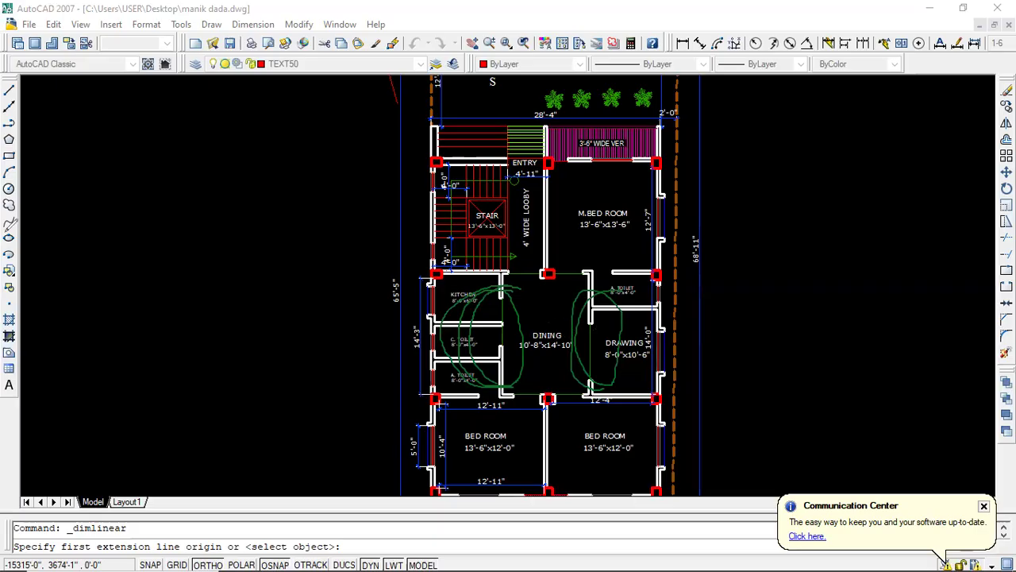
{"action": "left_click", "coordinate": [49, 253]}
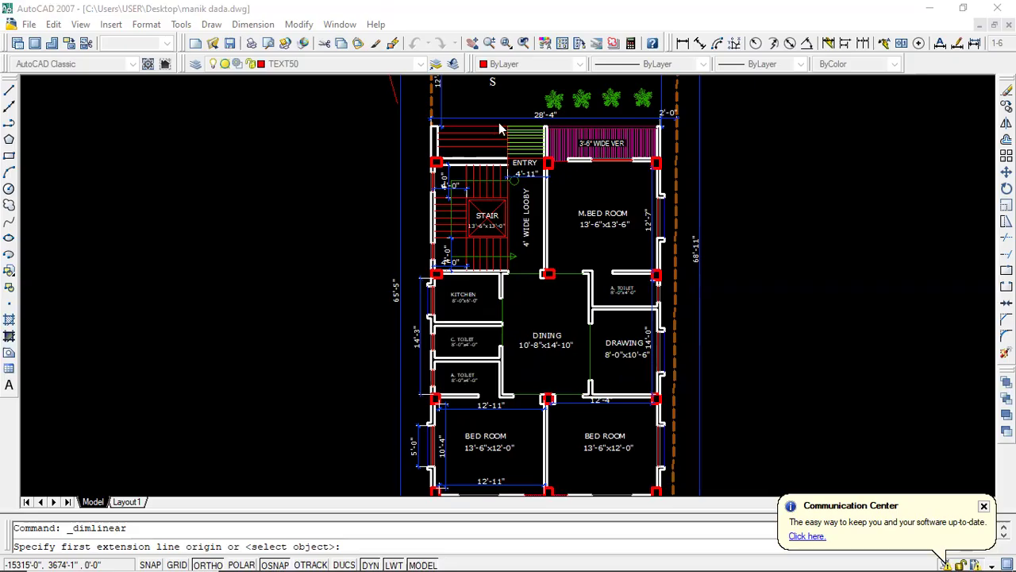
Step: Dimension the full length of the partition wall between the kitchen and toilets and the dining room
{"action": "scroll", "coordinate": [556, 336], "scroll_direction": "up", "scroll_amount": 3}
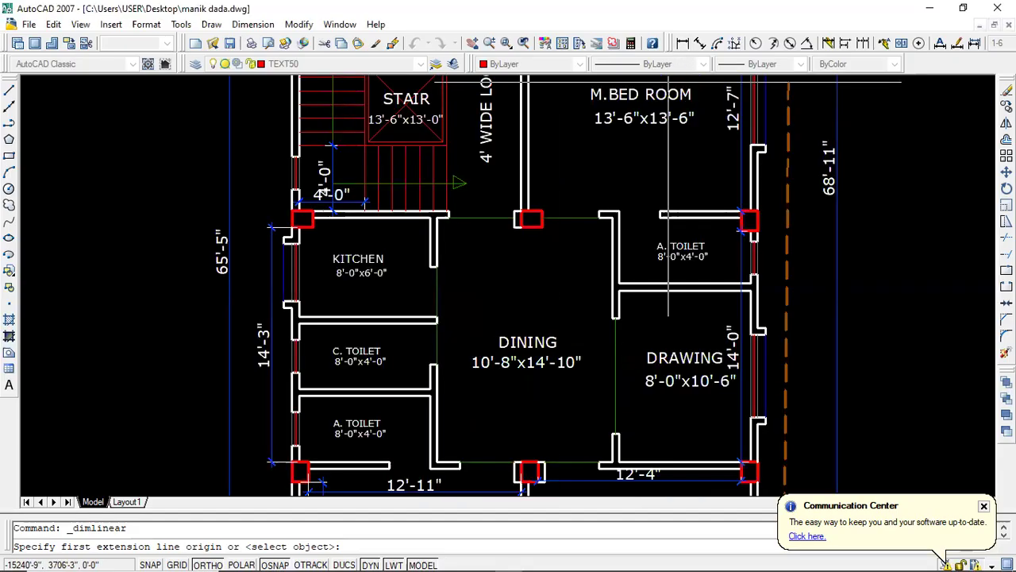
{"action": "scroll", "coordinate": [433, 250], "scroll_direction": "up", "scroll_amount": 3}
{"action": "left_click", "coordinate": [444, 229]}
{"action": "scroll", "coordinate": [460, 254], "scroll_direction": "down", "scroll_amount": 3}
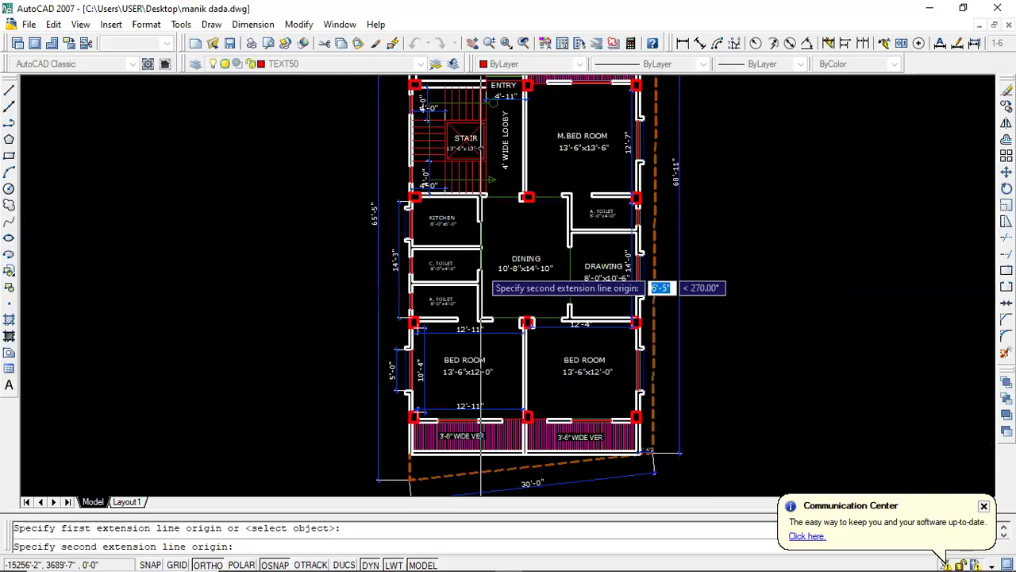
{"action": "scroll", "coordinate": [481, 274], "scroll_direction": "up", "scroll_amount": 3}
{"action": "left_click", "coordinate": [482, 320]}
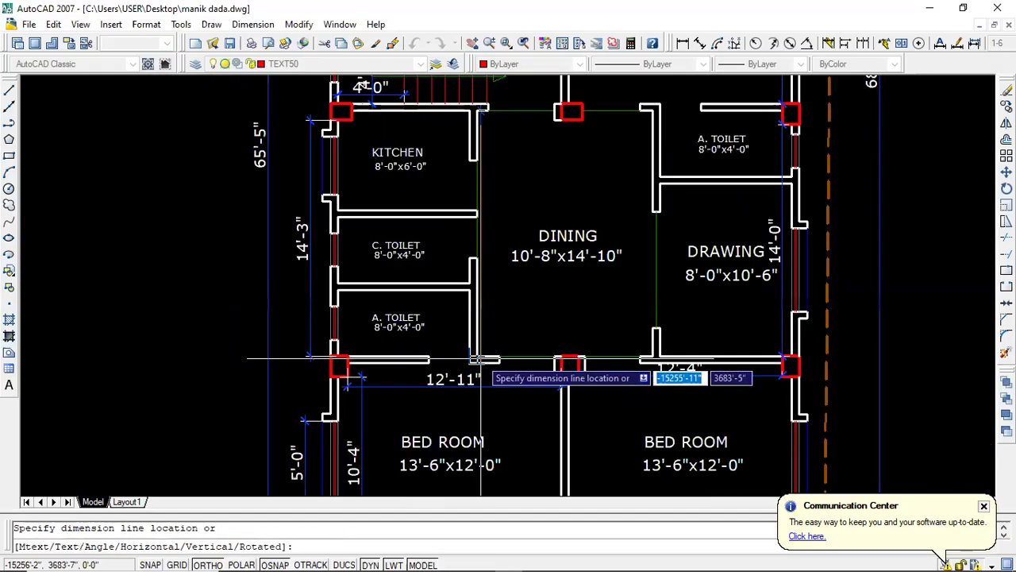
{"action": "left_click", "coordinate": [498, 330]}
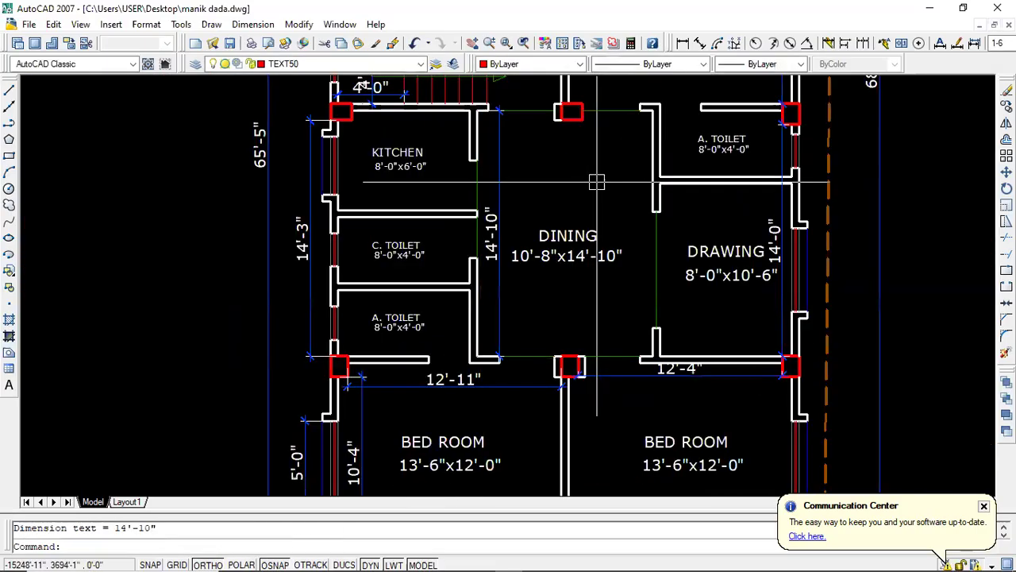
Step: Dimension the width across the A. Toilet below the C. Toilet, from the outer wall to the dining-side face of the partition
{"action": "left_click", "coordinate": [682, 44]}
{"action": "scroll", "coordinate": [378, 368], "scroll_direction": "up", "scroll_amount": 3}
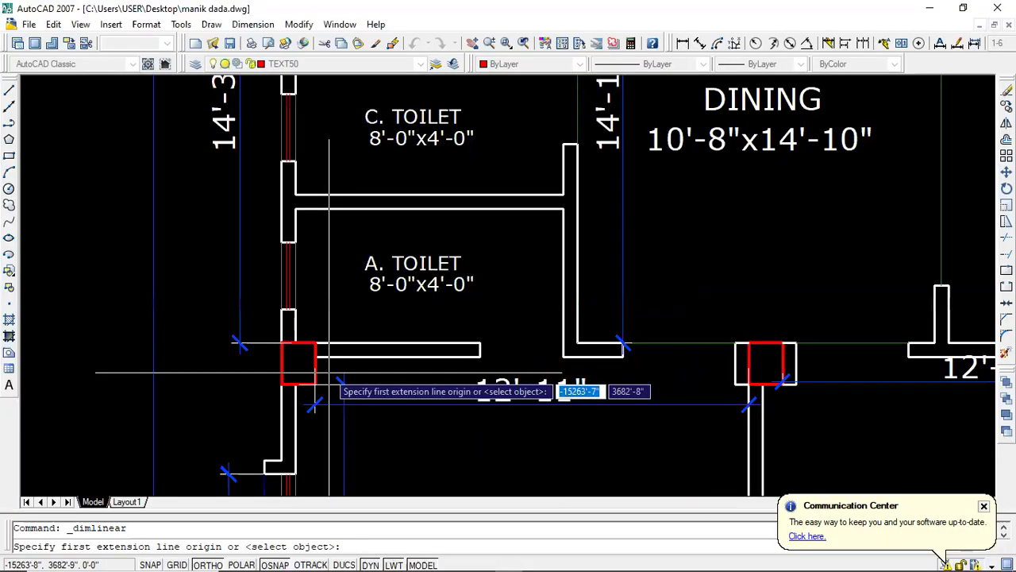
{"action": "left_click", "coordinate": [316, 344]}
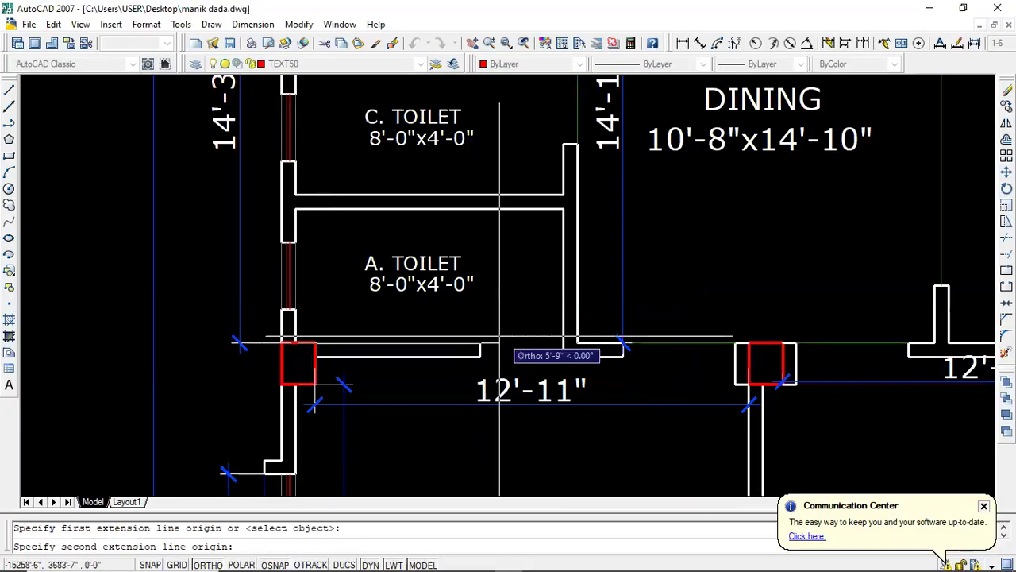
{"action": "left_click", "coordinate": [575, 346]}
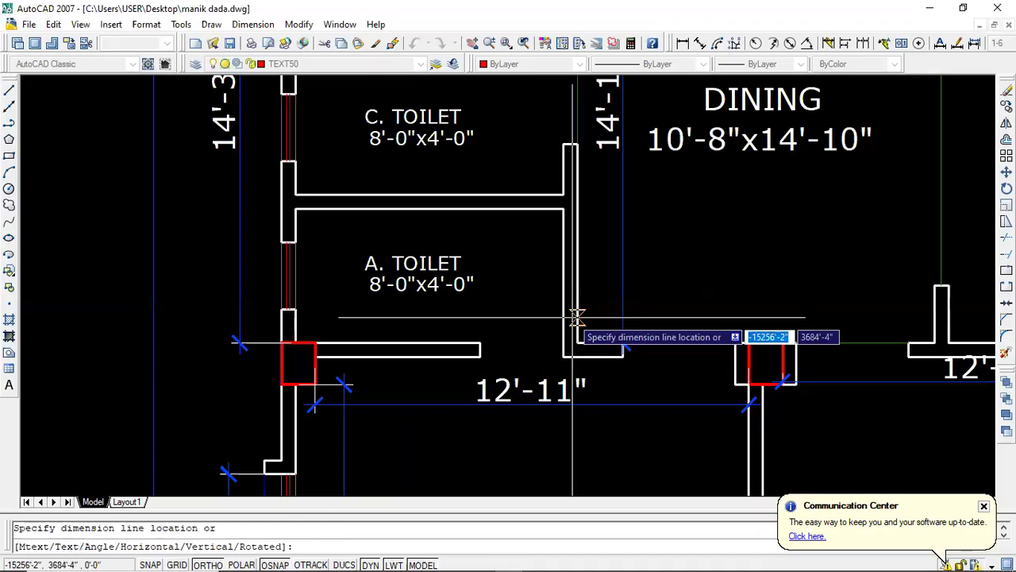
{"action": "left_click", "coordinate": [574, 315]}
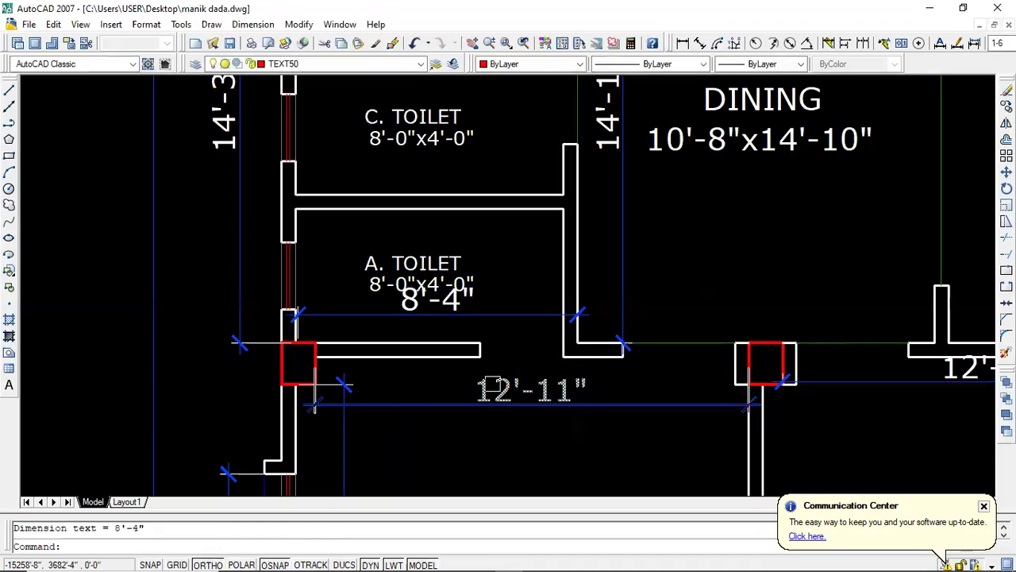
{"action": "scroll", "coordinate": [437, 409], "scroll_direction": "down", "scroll_amount": 2}
Step: Return to the 1ST plan in ETABS, set the story scope to Similar Stories, and start drawing a frame line
{"action": "left_click", "coordinate": [937, 3]}
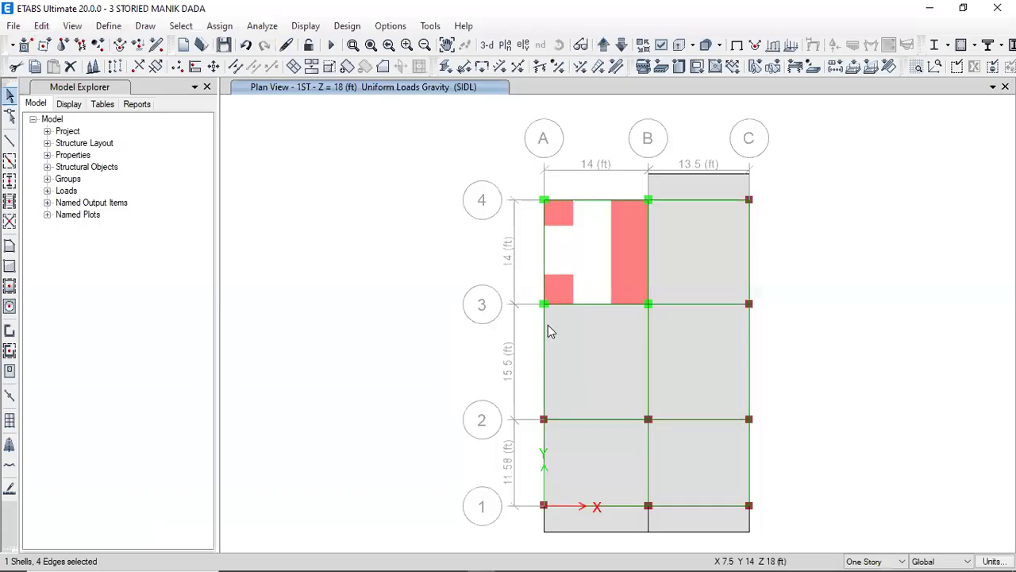
{"action": "left_click", "coordinate": [883, 559]}
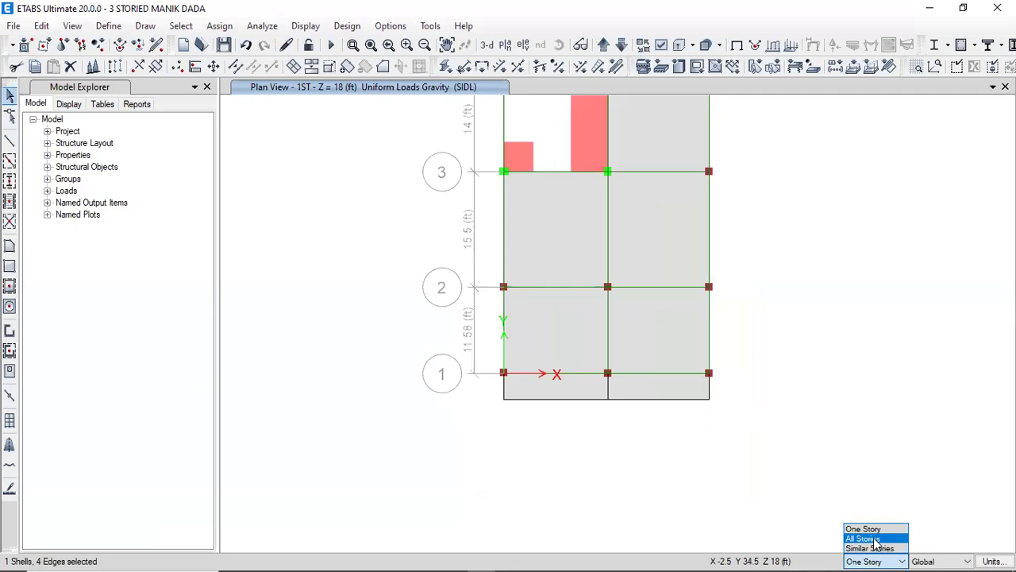
{"action": "left_click", "coordinate": [870, 547]}
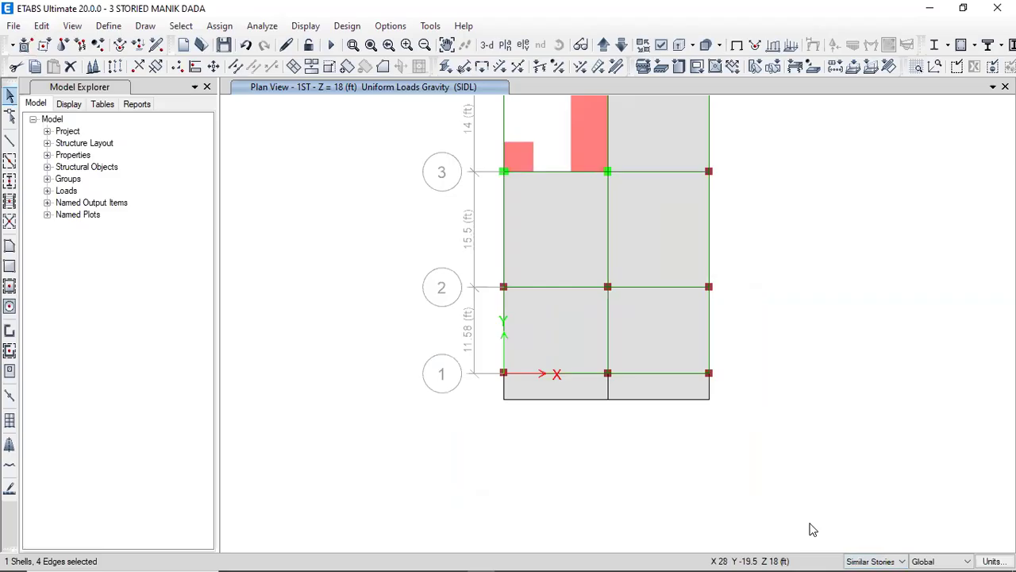
{"action": "left_click", "coordinate": [10, 142]}
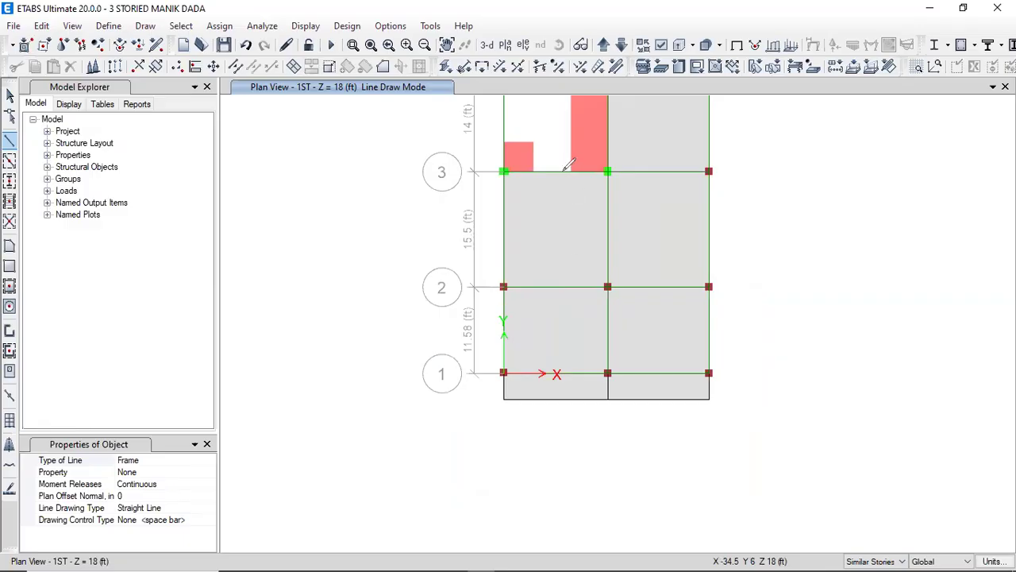
{"action": "mouse_move", "coordinate": [561, 172]}
{"action": "left_mouse_down"}
{"action": "mouse_move", "coordinate": [567, 227]}
{"action": "mouse_move", "coordinate": [554, 290]}
{"action": "left_mouse_up"}
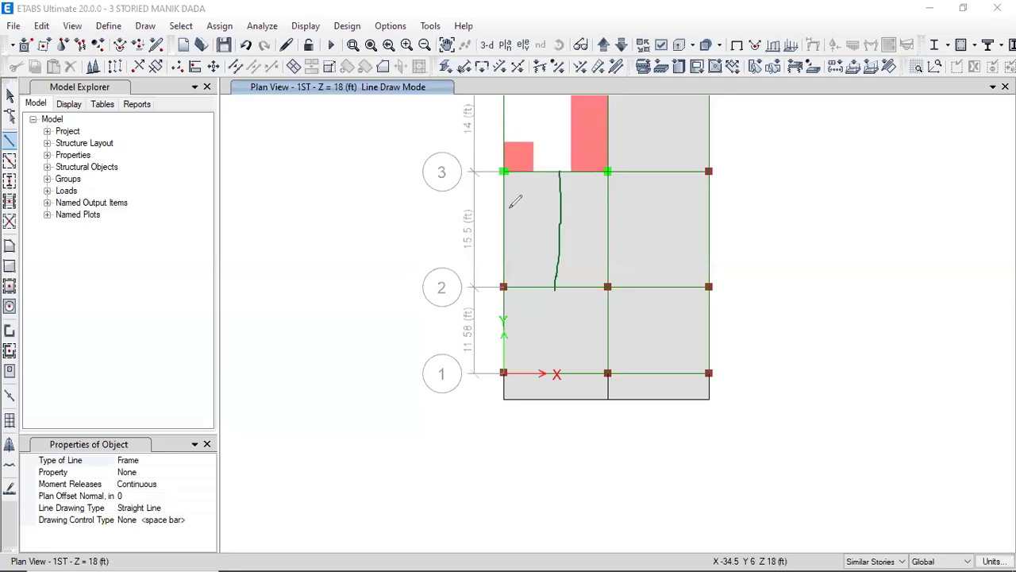
{"action": "left_click_drag", "start_coordinate": [504, 207], "coordinate": [558, 212]}
{"action": "mouse_move", "coordinate": [573, 275]}
{"action": "left_mouse_down"}
{"action": "mouse_move", "coordinate": [552, 298]}
{"action": "mouse_move", "coordinate": [482, 309]}
{"action": "mouse_move", "coordinate": [524, 316]}
{"action": "mouse_move", "coordinate": [522, 341]}
{"action": "mouse_move", "coordinate": [527, 310]}
{"action": "mouse_move", "coordinate": [578, 330]}
{"action": "mouse_move", "coordinate": [582, 359]}
{"action": "left_mouse_up"}
{"action": "left_click_drag", "start_coordinate": [593, 301], "coordinate": [599, 322]}
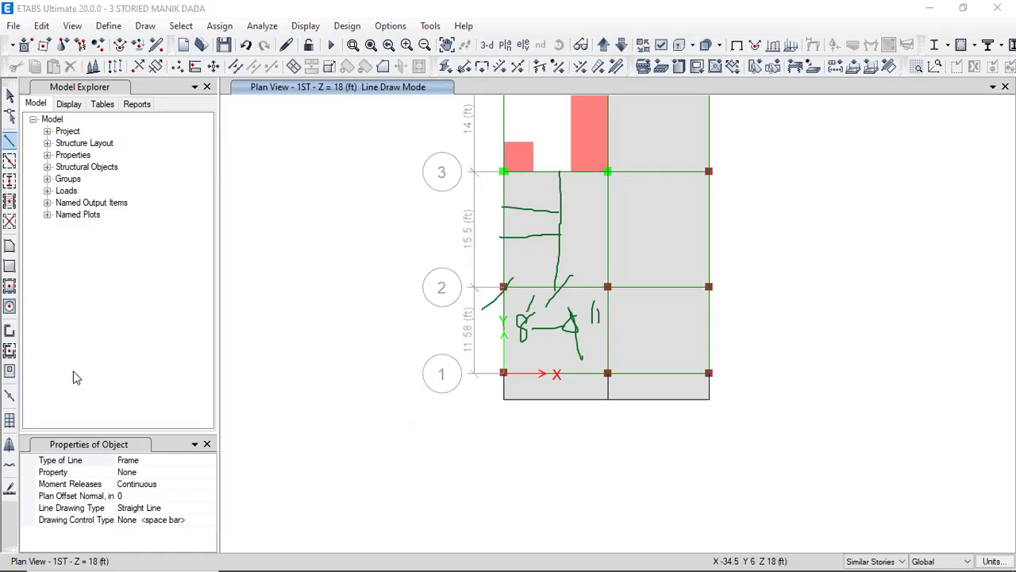
Step: Draw a frame line from grid 3 to grid 2 with a plan offset of 100 in from grid A
{"action": "left_click", "coordinate": [119, 497]}
{"action": "type", "text": "100"}
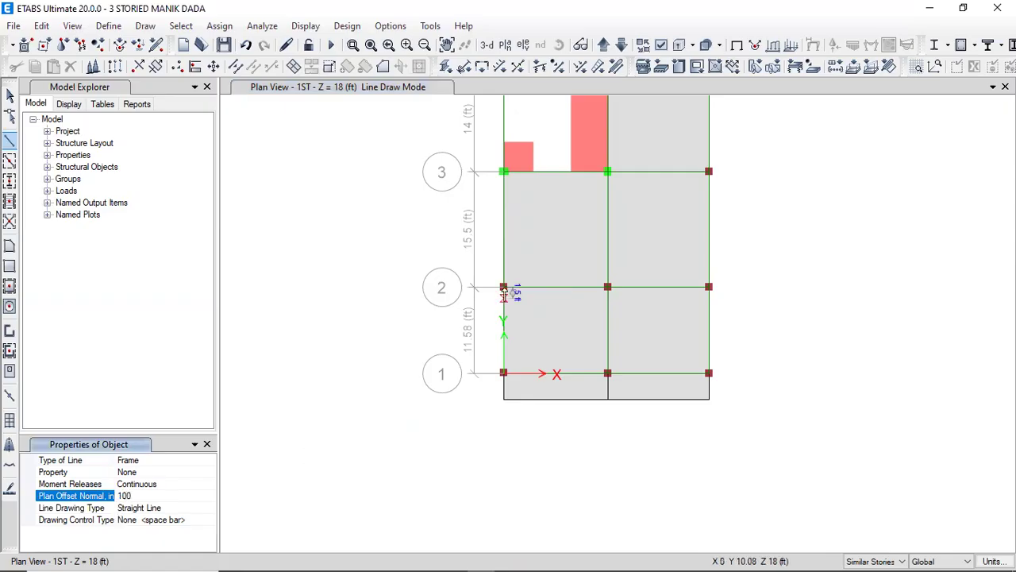
{"action": "left_click", "coordinate": [504, 287]}
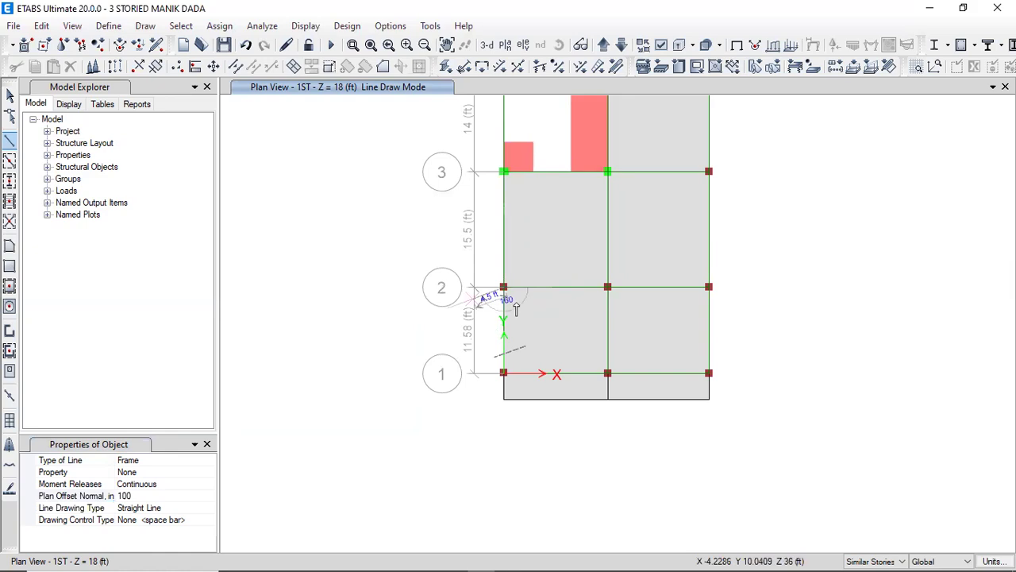
{"action": "key", "text": "Escape"}
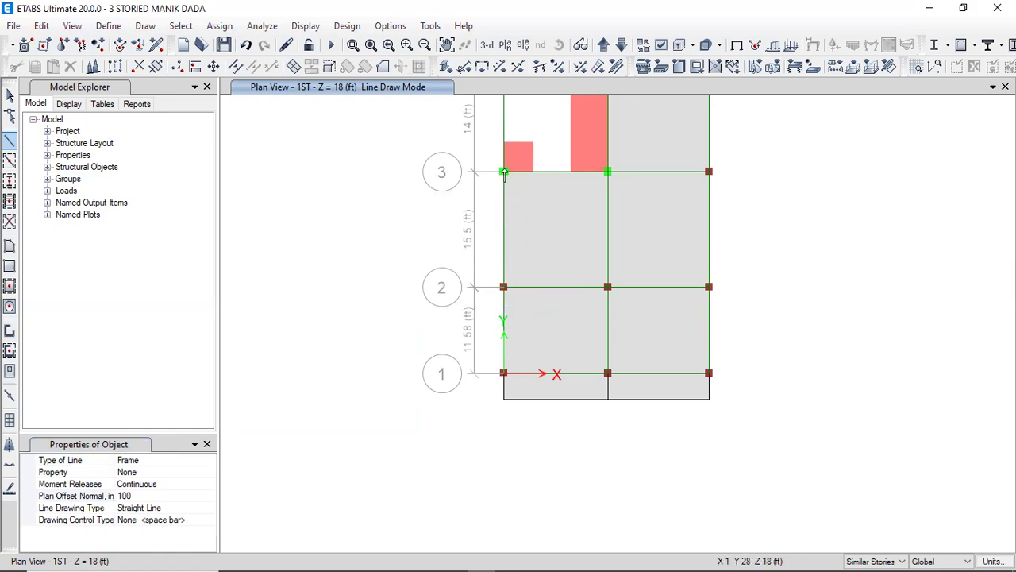
{"action": "left_click", "coordinate": [503, 172]}
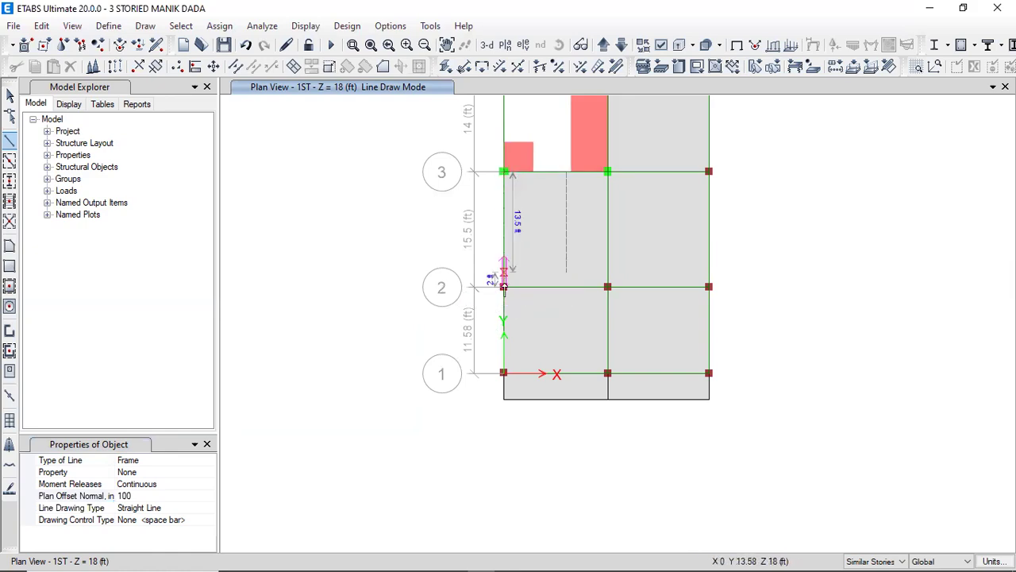
{"action": "left_click", "coordinate": [504, 288]}
{"action": "key", "text": "Escape"}
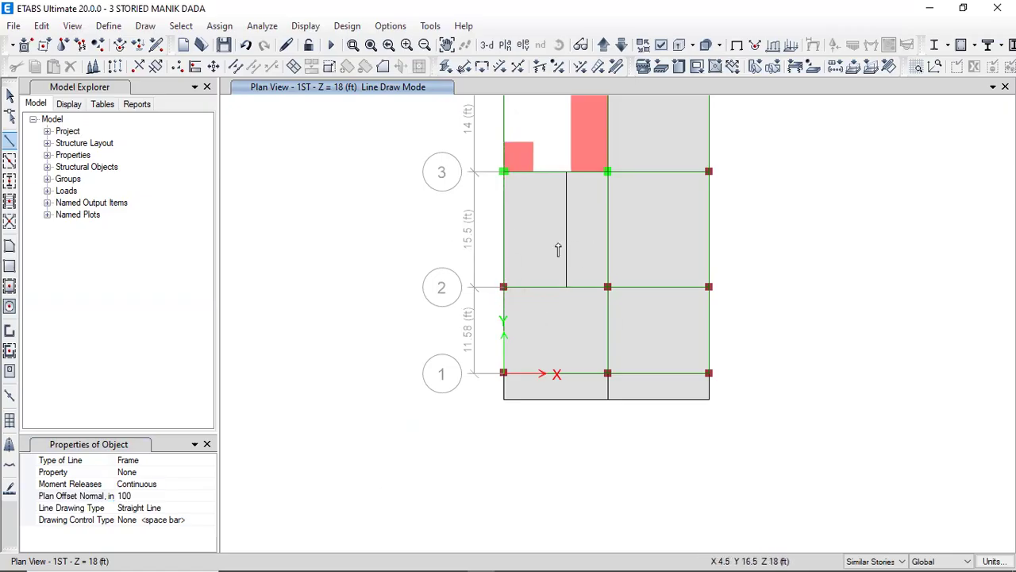
Step: Draw a toilet partition line from grid point A-2 to the new partition's end, using a plan offset of 48 in
{"action": "left_click", "coordinate": [133, 495]}
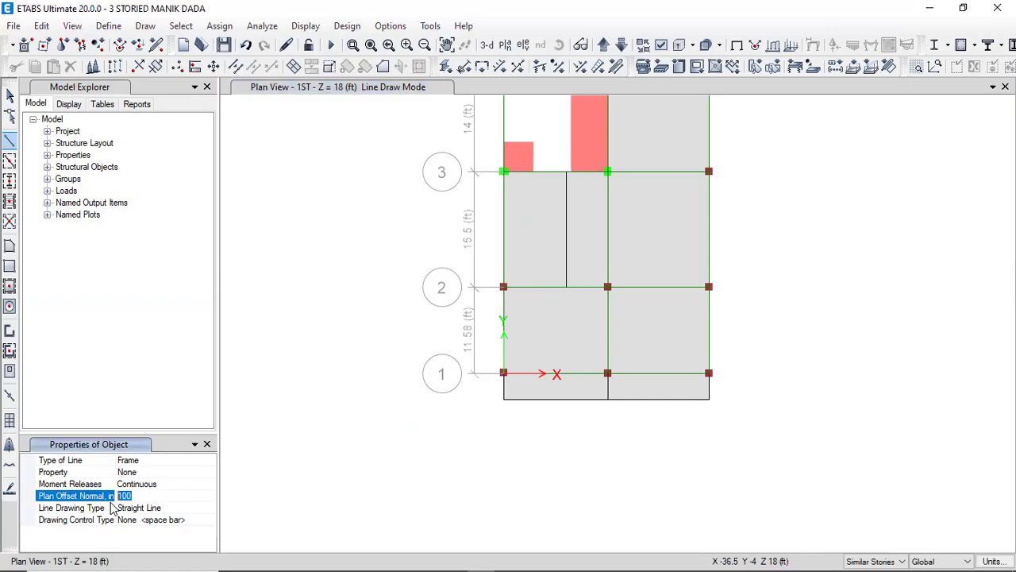
{"action": "type", "text": "48"}
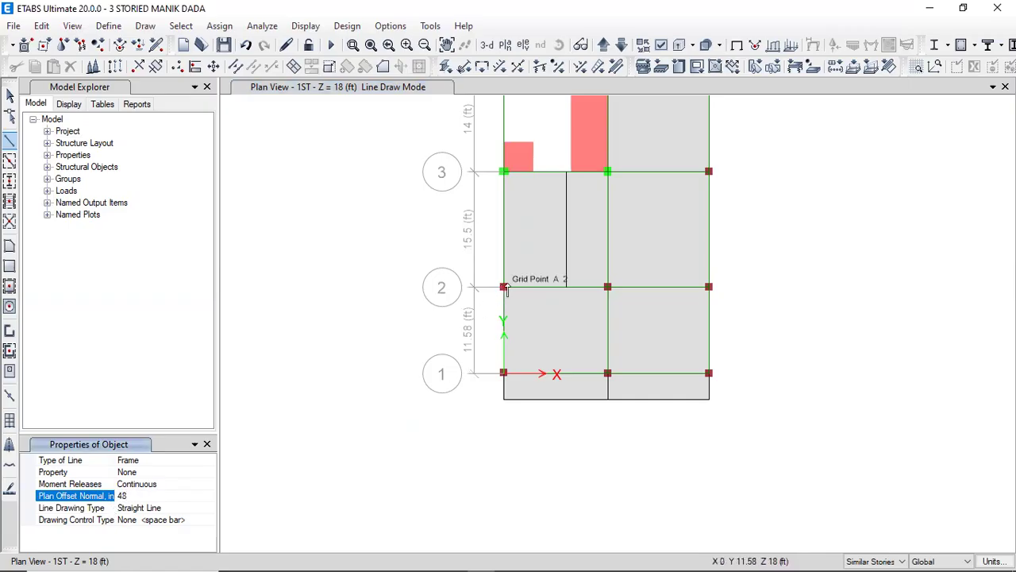
{"action": "left_click", "coordinate": [503, 287]}
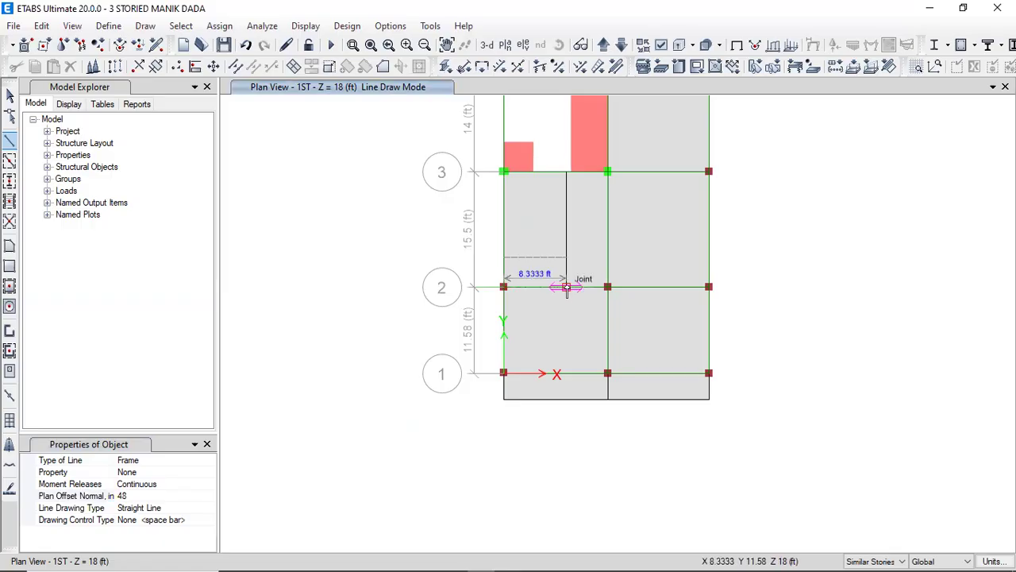
{"action": "left_click", "coordinate": [566, 287]}
{"action": "key", "text": "Escape"}
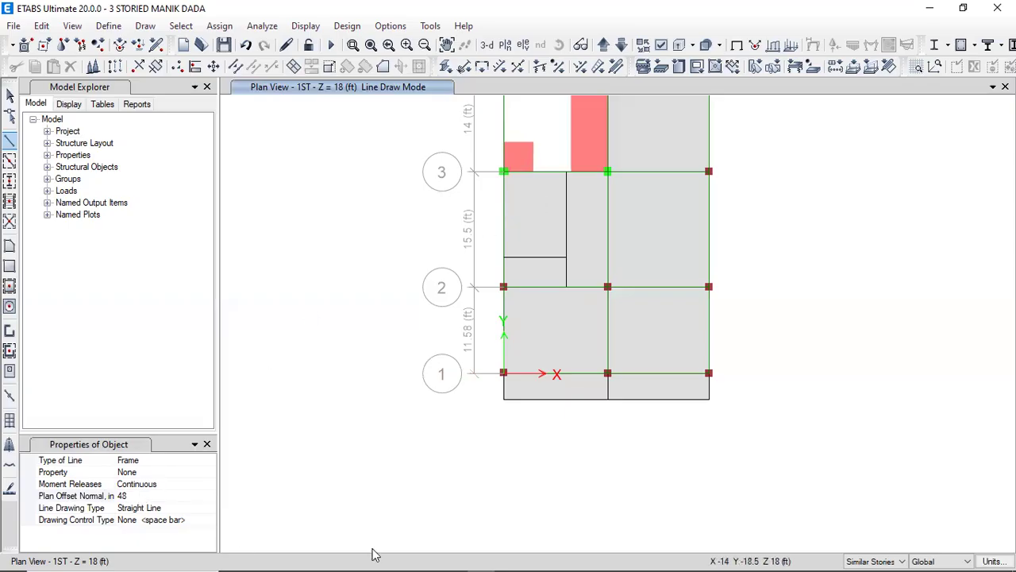
Step: Check the toilet layout in AutoCAD, then draw a second toilet partition in ETABS offset 48 in above the first one
{"action": "mouse_move", "coordinate": [497, 546]}
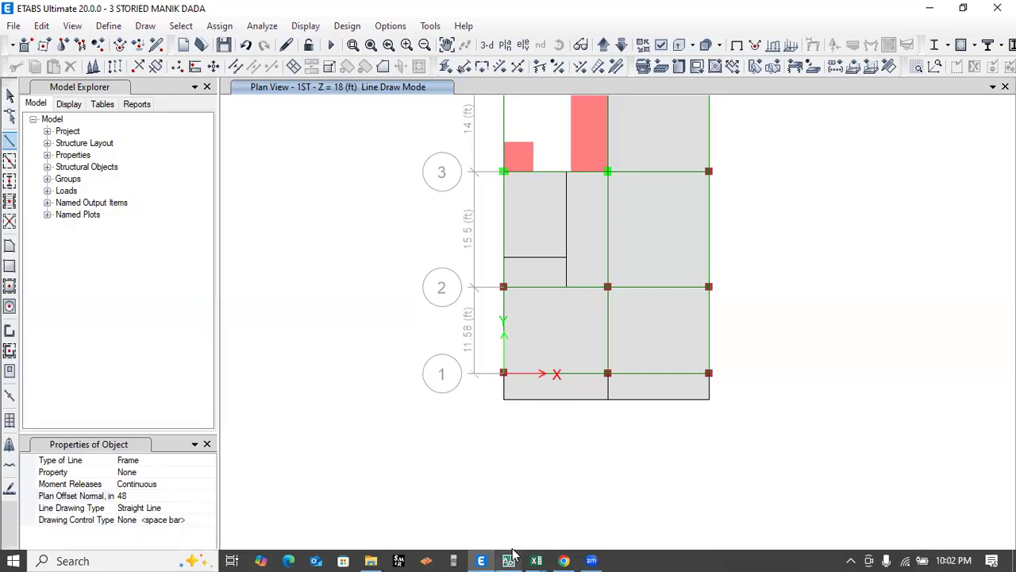
{"action": "left_click", "coordinate": [514, 490]}
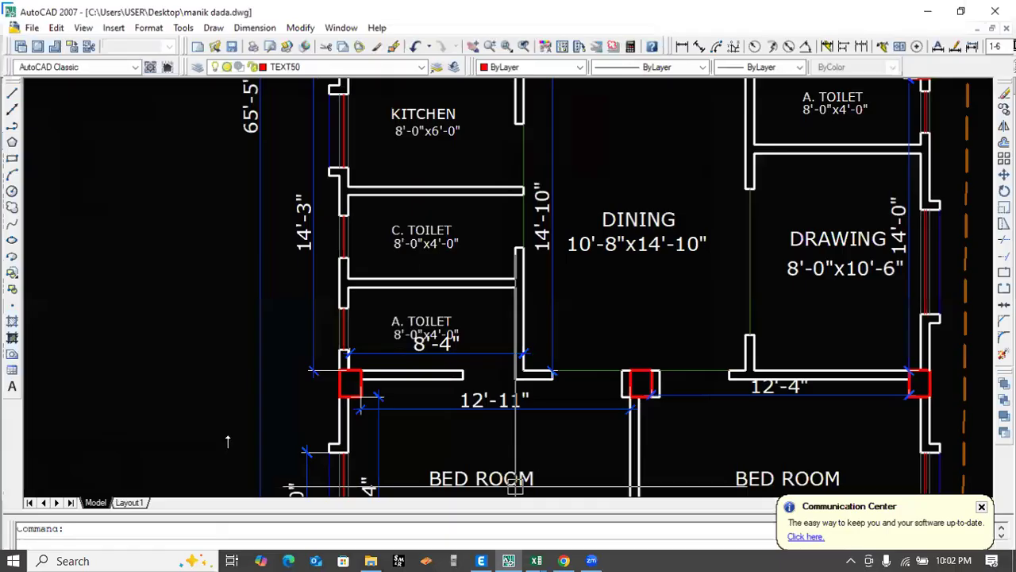
{"action": "key", "text": "alt+Tab"}
{"action": "left_click", "coordinate": [504, 256]}
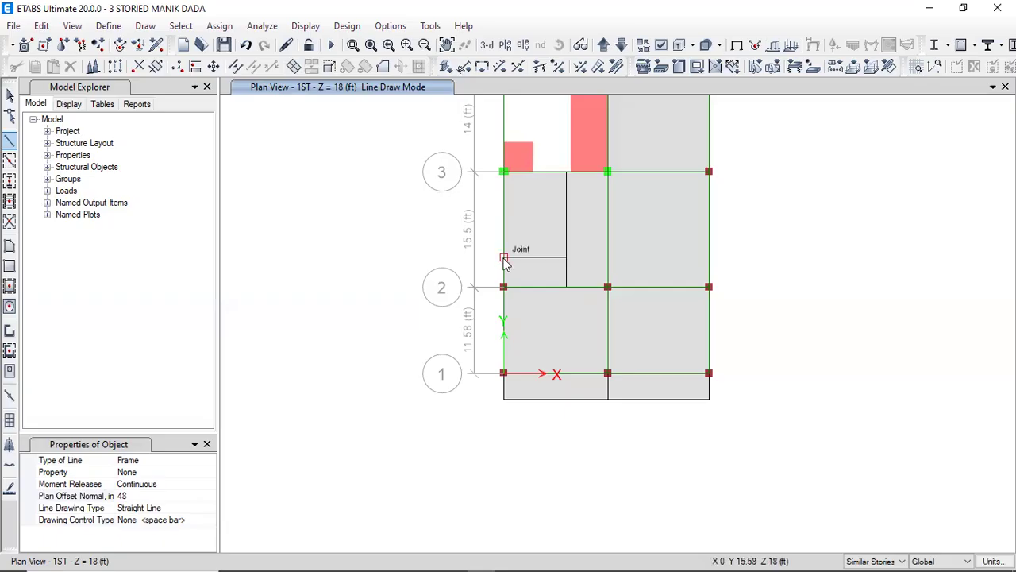
{"action": "left_click", "coordinate": [569, 258]}
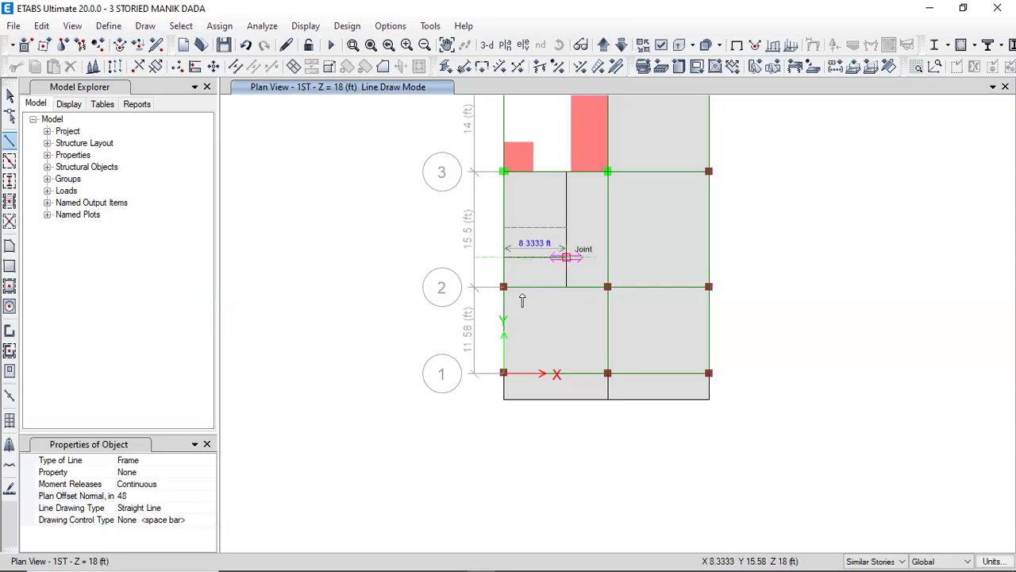
{"action": "right_click", "coordinate": [583, 294]}
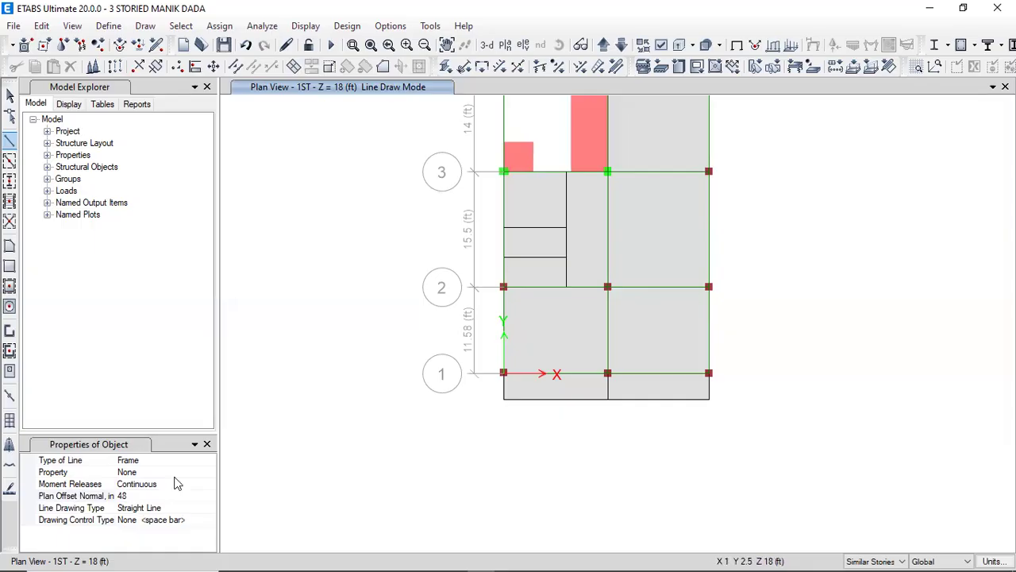
Step: Draw a frame line between grids 2 and 3, offset 100 in inward from the building's right-hand edge beam
{"action": "left_click", "coordinate": [113, 496]}
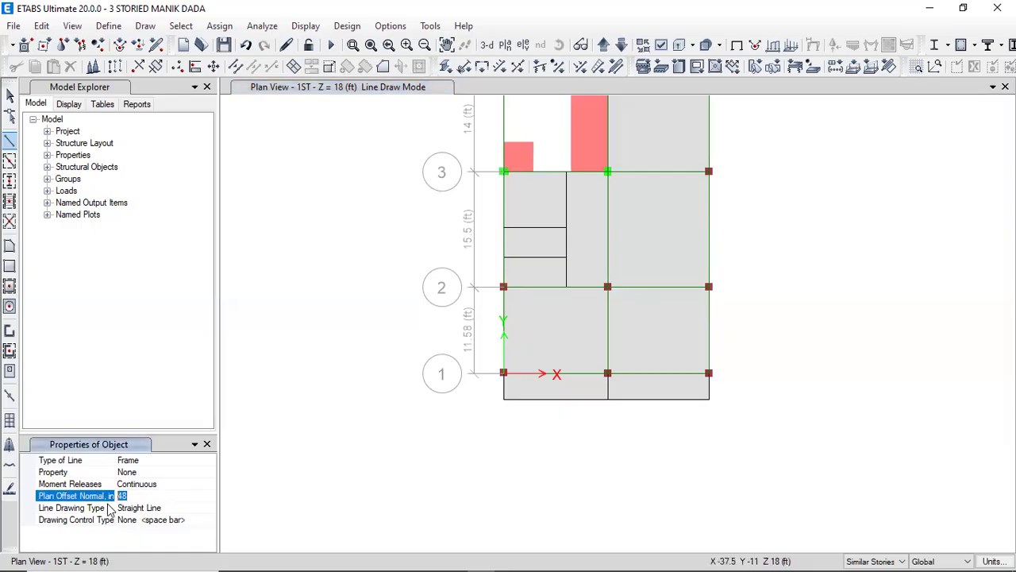
{"action": "type", "text": "100"}
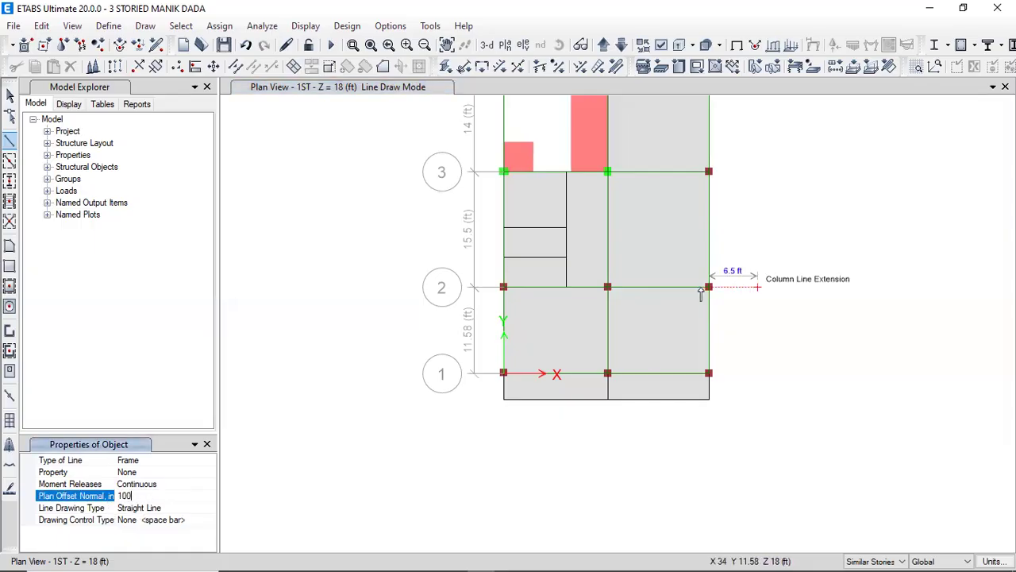
{"action": "left_click", "coordinate": [707, 287]}
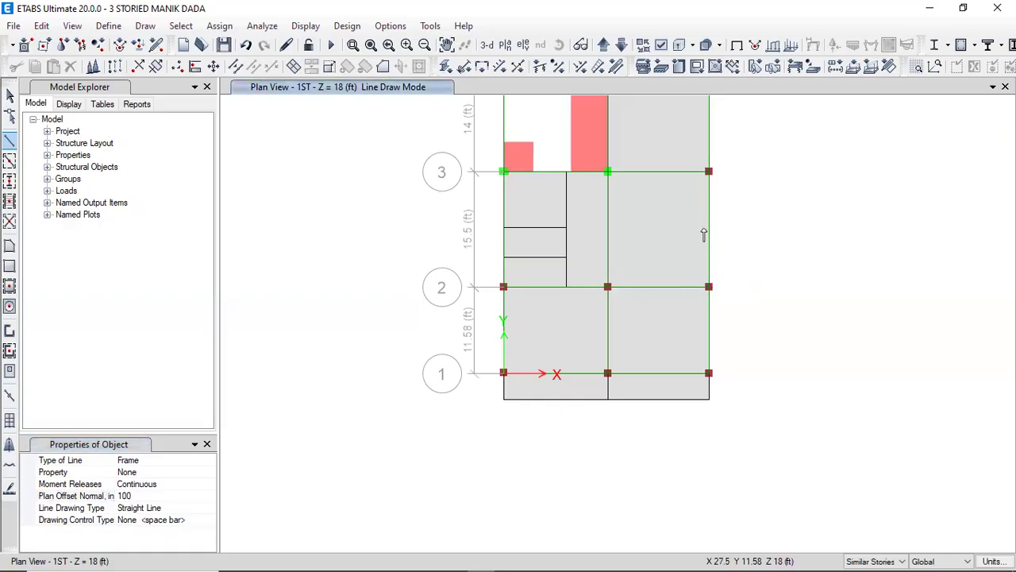
{"action": "left_click", "coordinate": [709, 172]}
{"action": "key", "text": "Escape"}
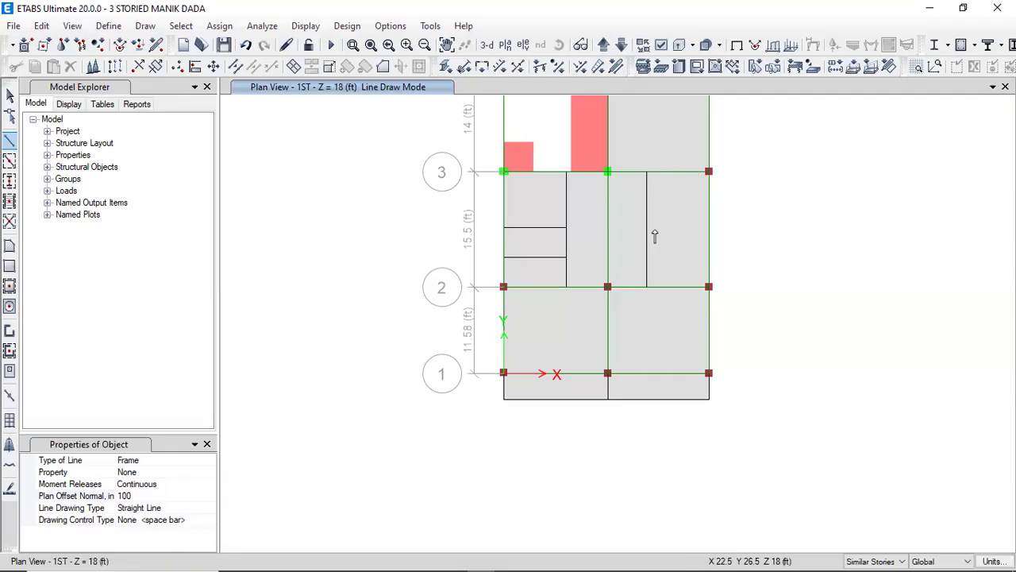
Step: Draw the right-hand toilet partition offset 48 in below grid 3, from the outer column to the vertical partition, and finish drawing
{"action": "mouse_move", "coordinate": [516, 554]}
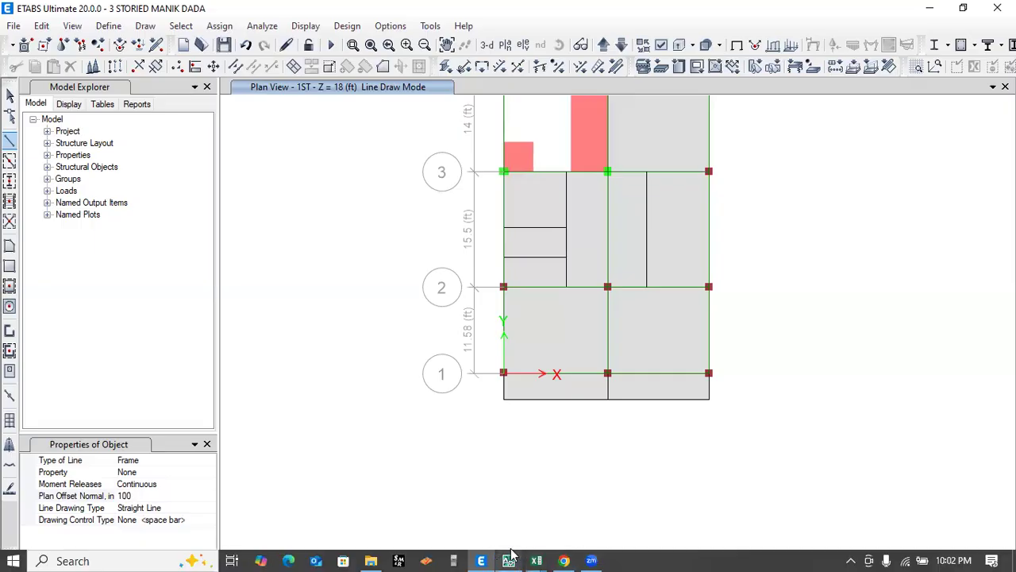
{"action": "left_click", "coordinate": [509, 561]}
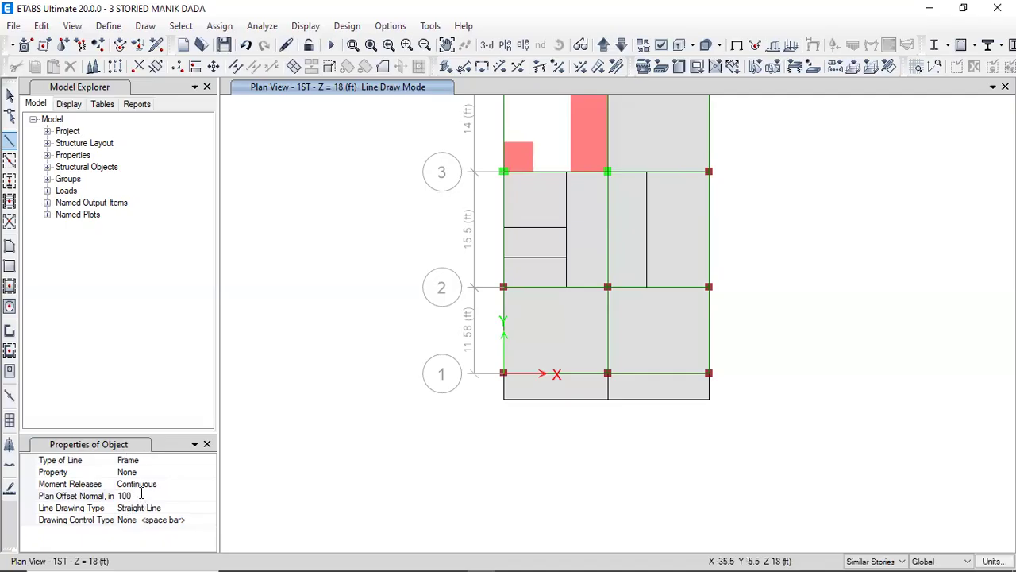
{"action": "left_click", "coordinate": [92, 496]}
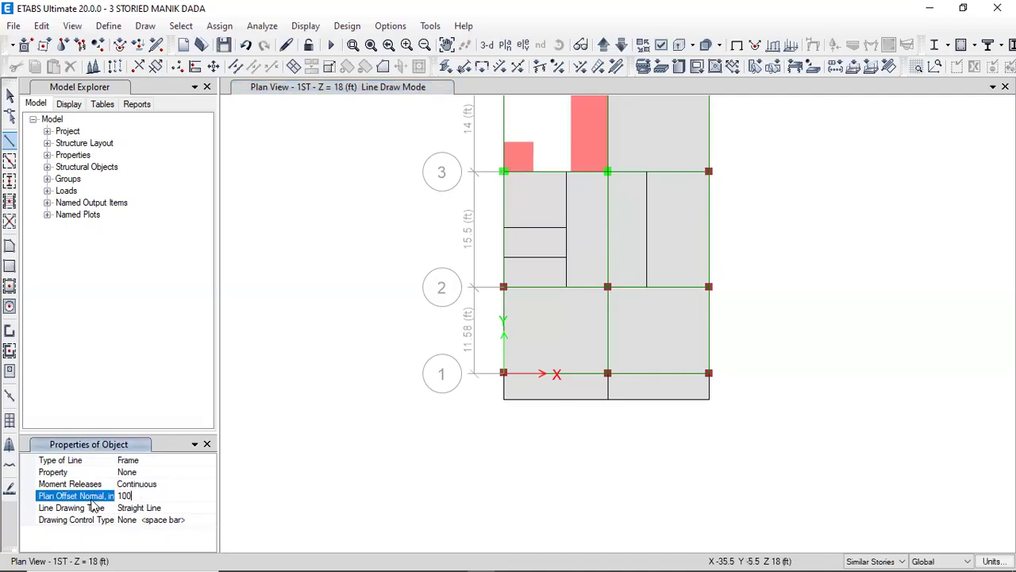
{"action": "type", "text": "48"}
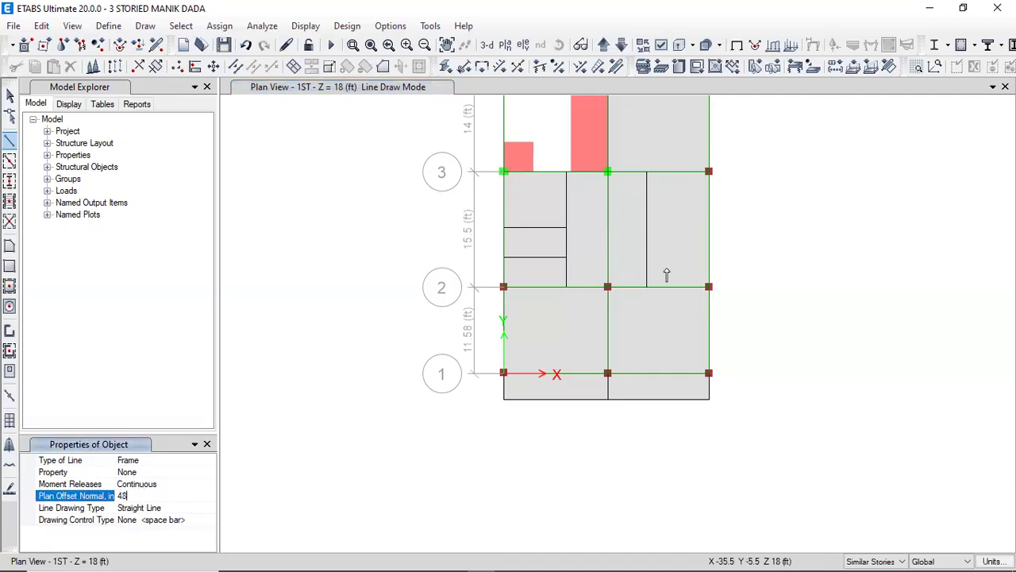
{"action": "left_click", "coordinate": [708, 171]}
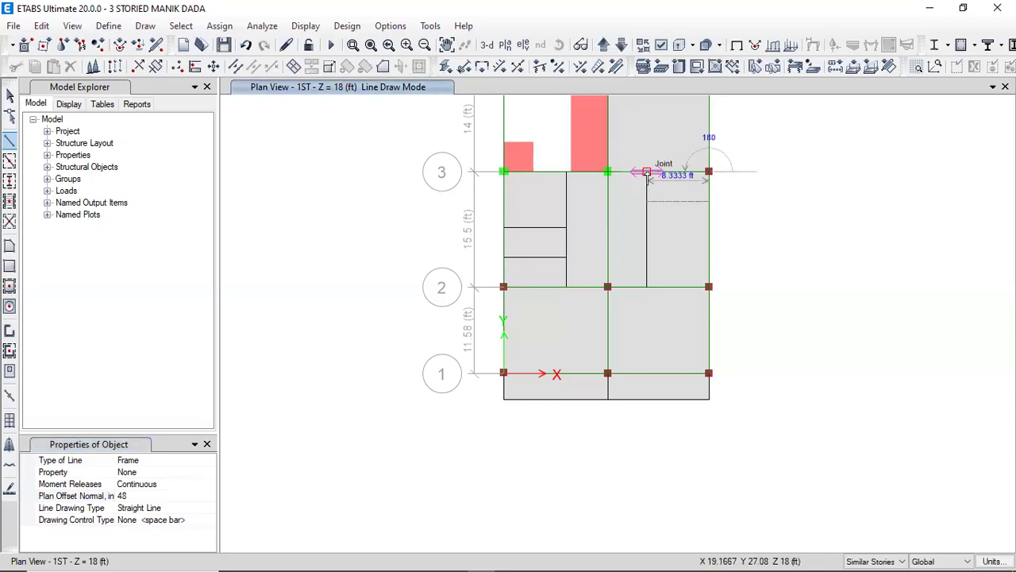
{"action": "double_click", "coordinate": [647, 172]}
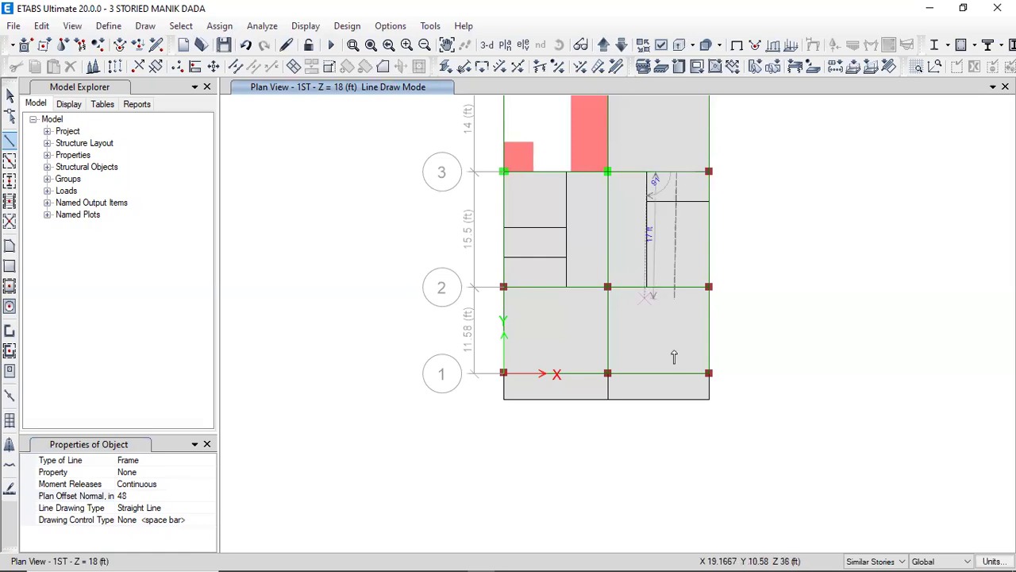
{"action": "left_click", "coordinate": [207, 444]}
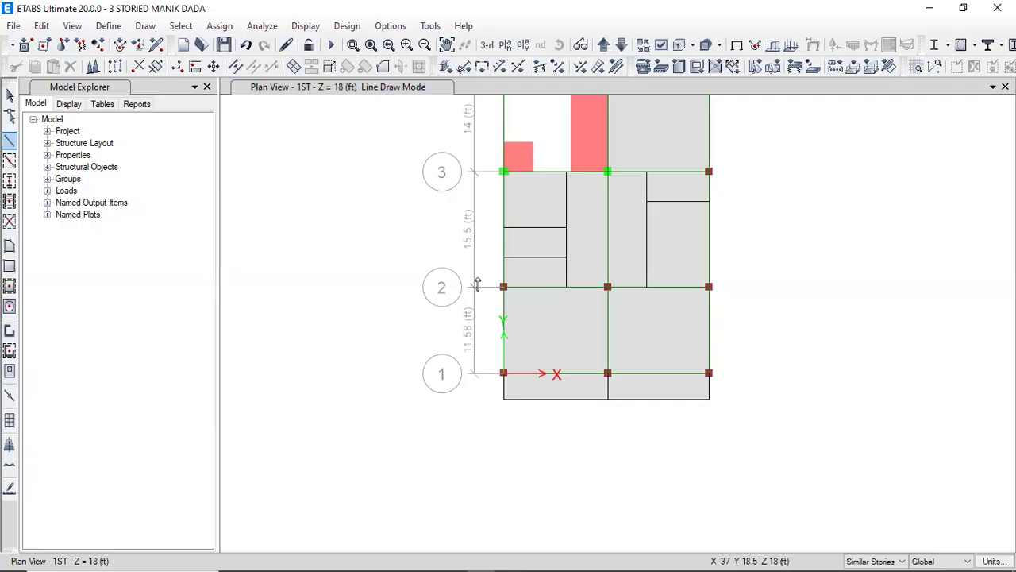
Step: Assign a uniform PW gravity load of 0.475 kip/ft to the three short toilet partition lines, replacing existing loads
{"action": "left_click", "coordinate": [9, 96]}
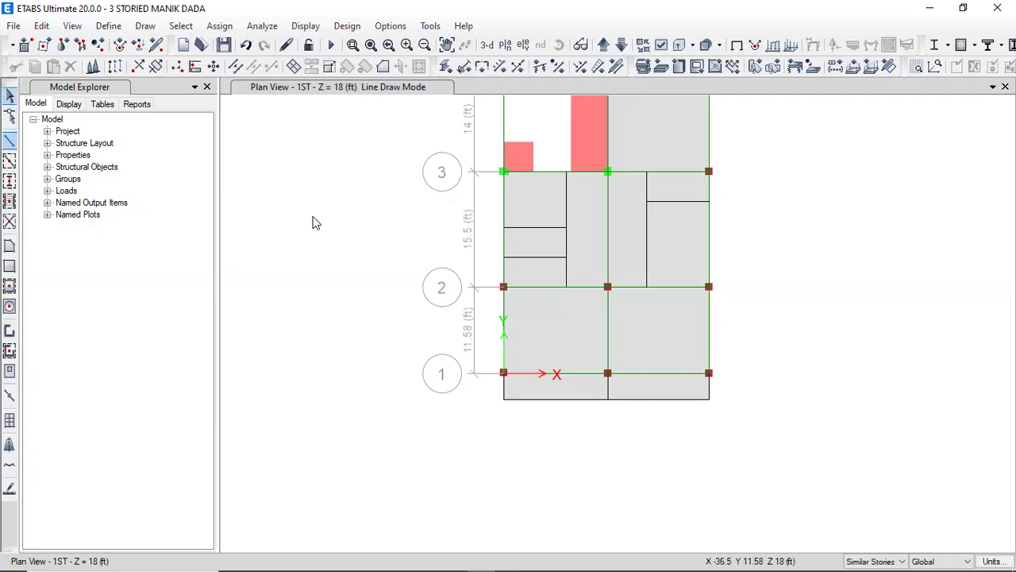
{"action": "left_click", "coordinate": [551, 263]}
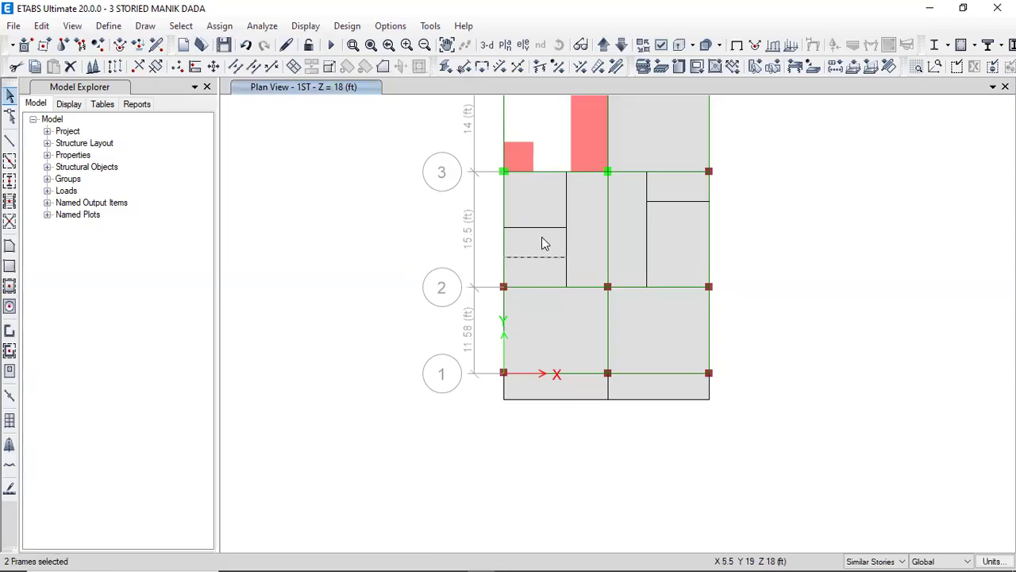
{"action": "left_click", "coordinate": [539, 228]}
{"action": "left_click", "coordinate": [221, 25]}
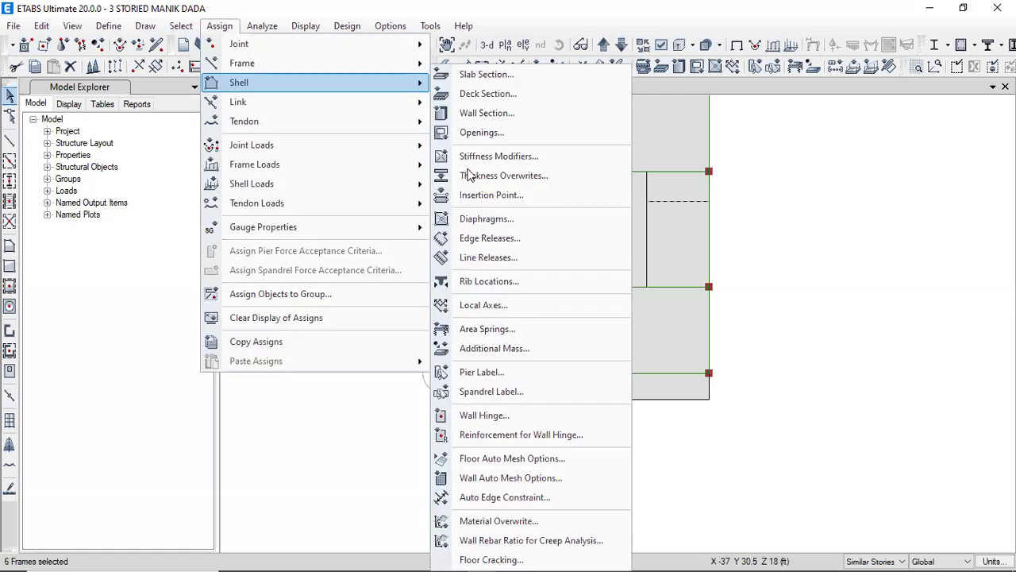
{"action": "mouse_move", "coordinate": [469, 171]}
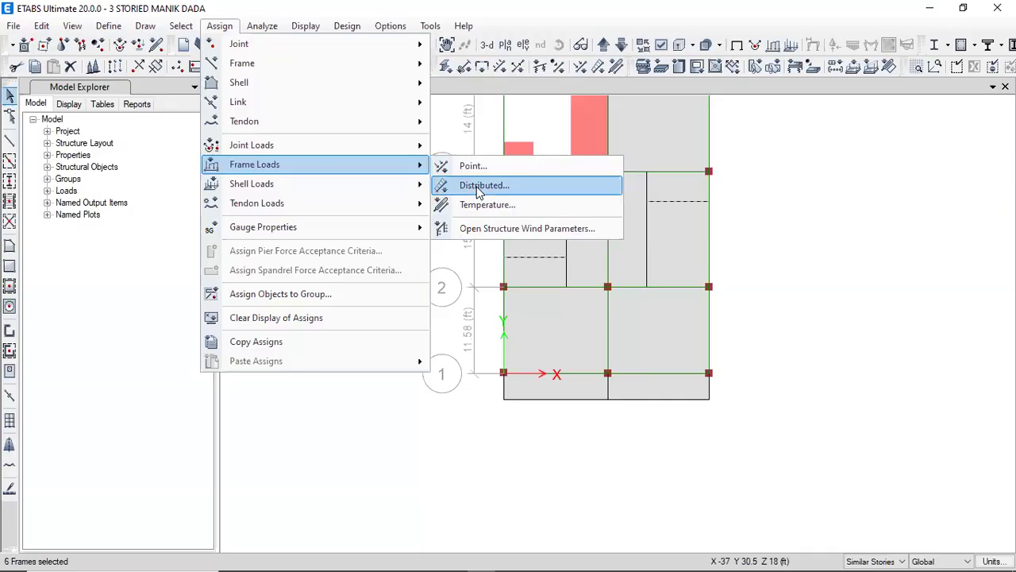
{"action": "left_click", "coordinate": [480, 185]}
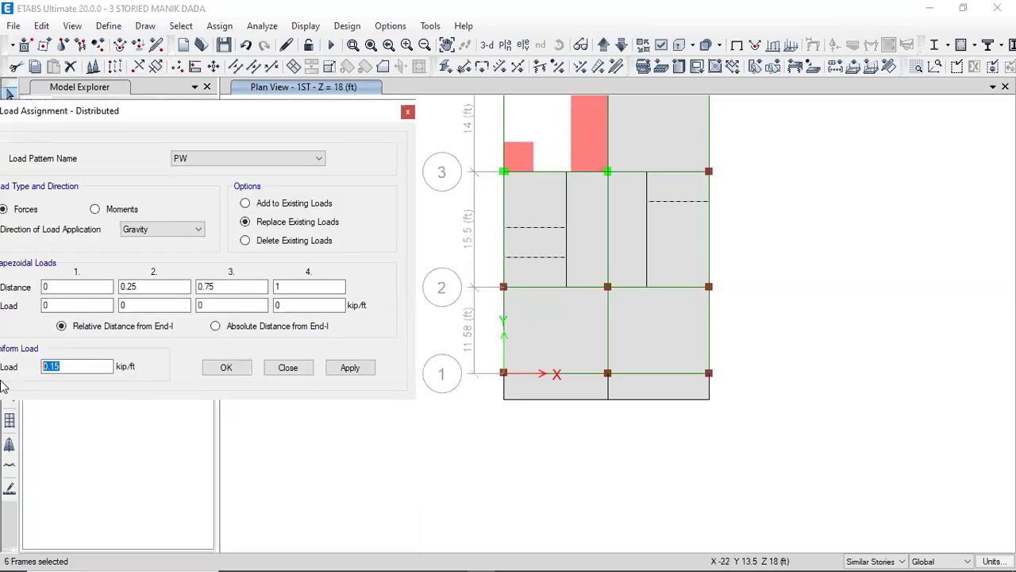
{"action": "type", "text": ".475"}
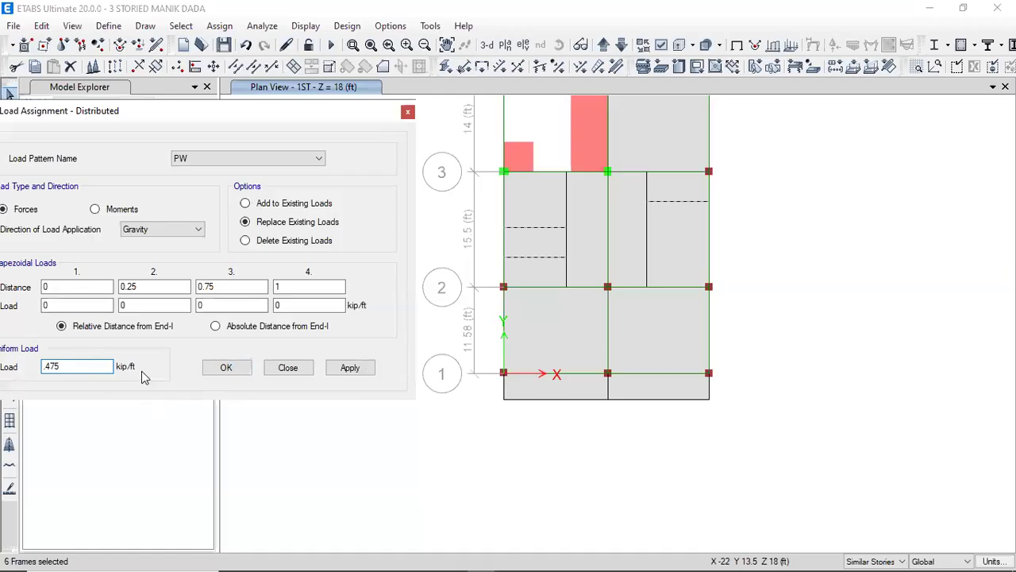
{"action": "left_click", "coordinate": [353, 369]}
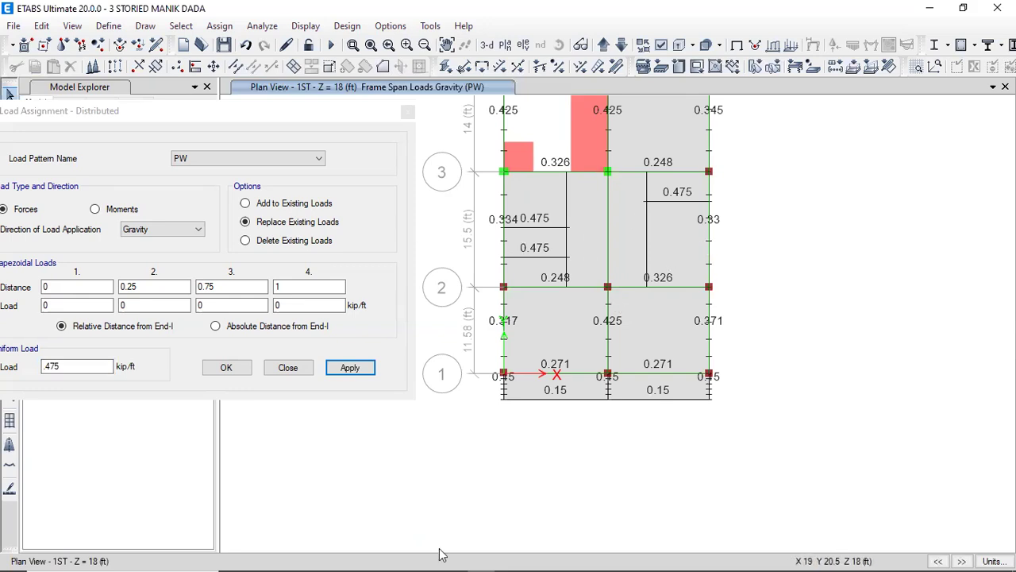
Step: Check the kitchen and toilet wall in AutoCAD, then set the wall length to 15 ft and height to 9.5 ft in the Excel partition load sheet
{"action": "mouse_move", "coordinate": [516, 554]}
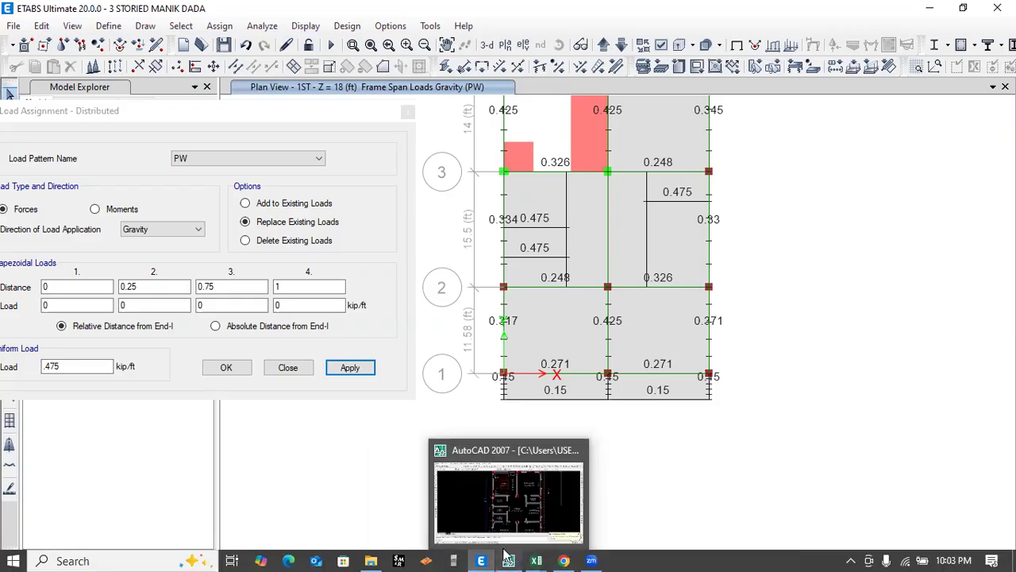
{"action": "left_click", "coordinate": [513, 508]}
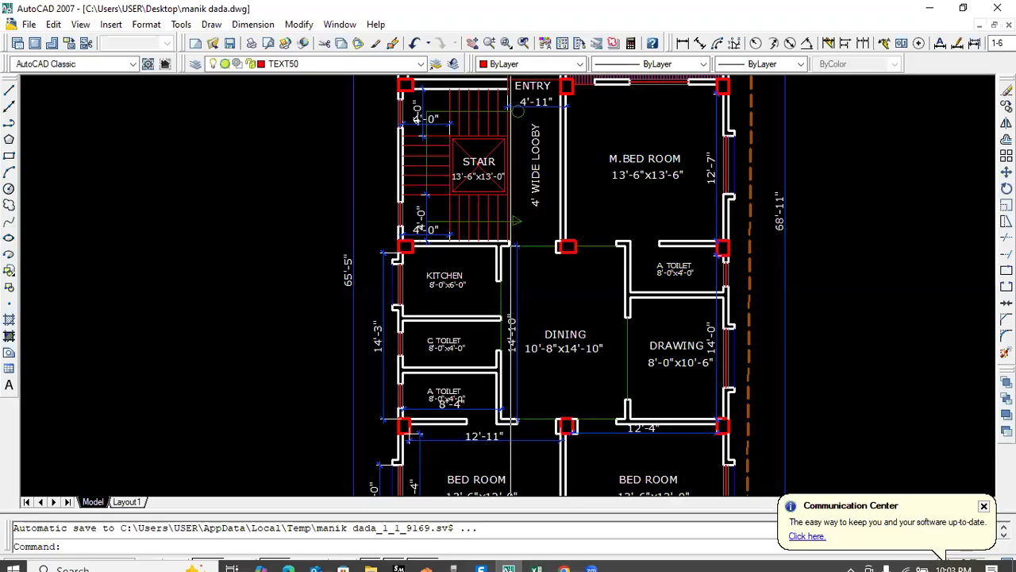
{"action": "scroll", "coordinate": [608, 435], "scroll_direction": "up", "scroll_amount": 2}
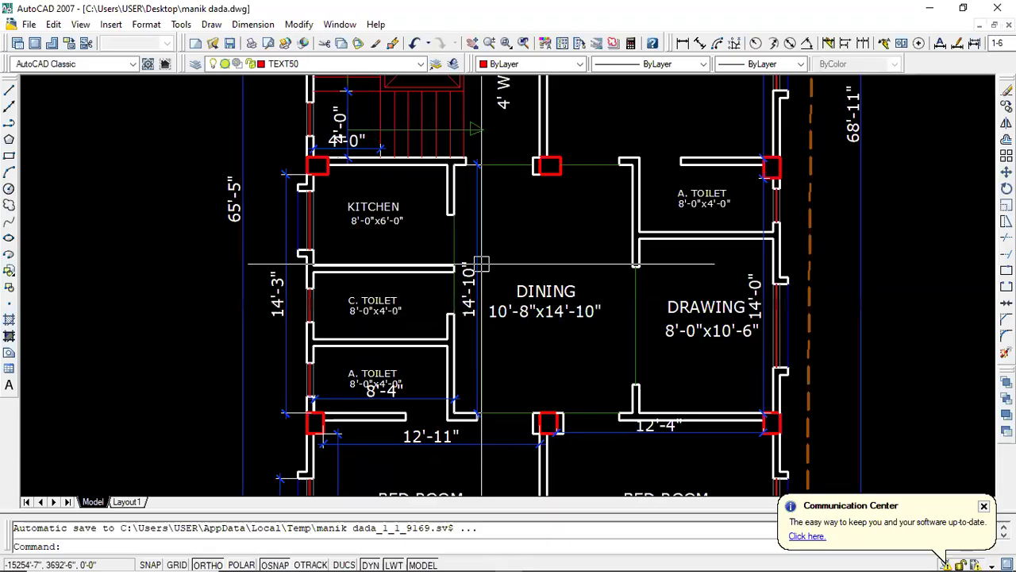
{"action": "scroll", "coordinate": [481, 264], "scroll_direction": "up", "scroll_amount": 2}
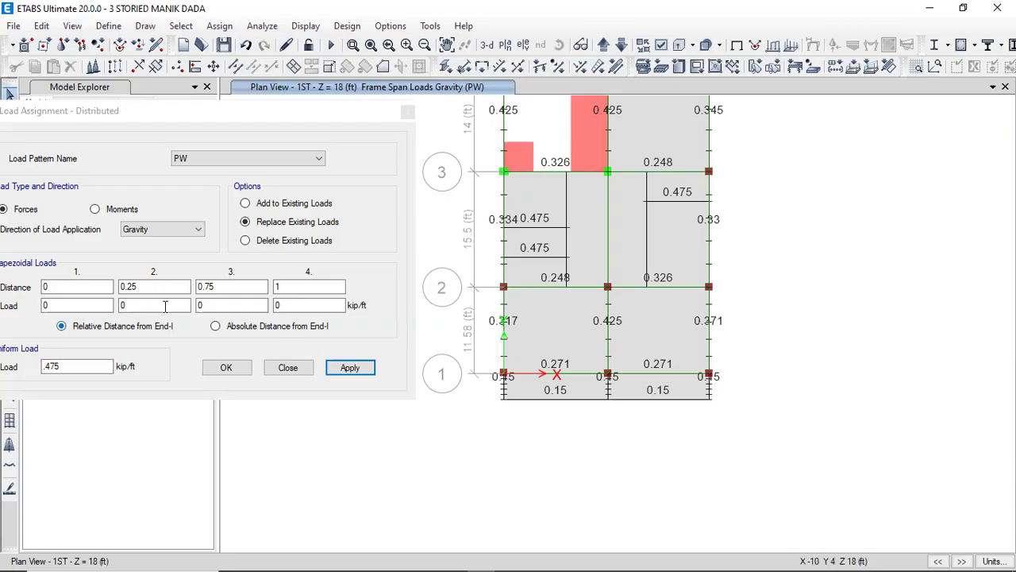
{"action": "mouse_move", "coordinate": [485, 549]}
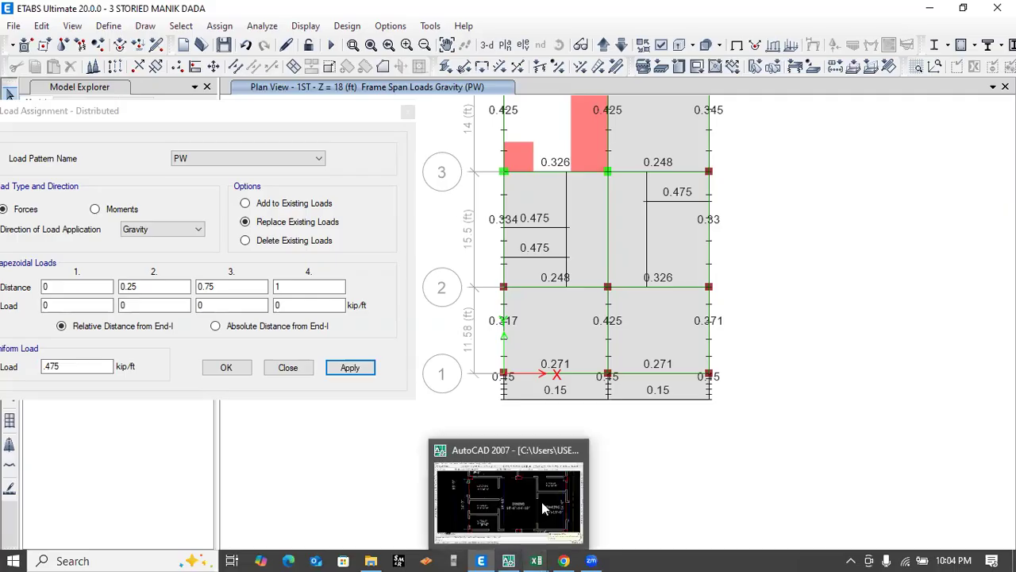
{"action": "mouse_move", "coordinate": [537, 560]}
{"action": "left_click", "coordinate": [578, 503]}
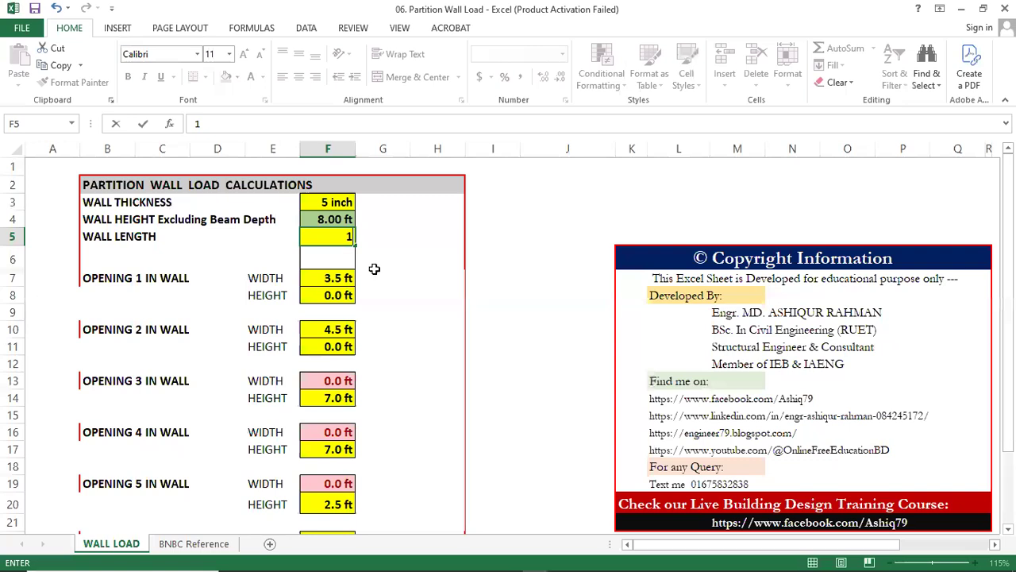
{"action": "type", "text": "15"}
{"action": "key", "text": "ctrl+Return"}
{"action": "left_click", "coordinate": [341, 220]}
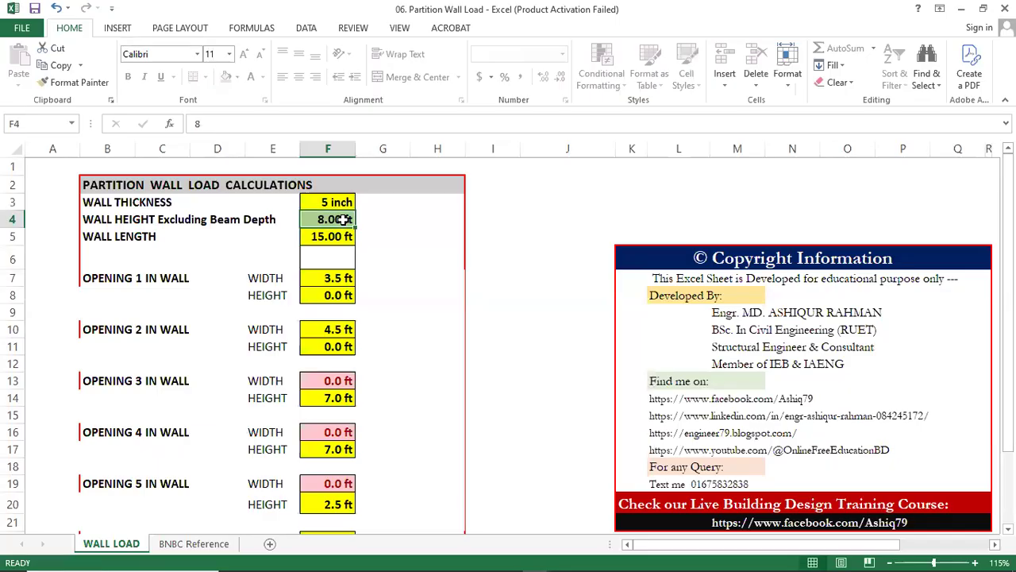
{"action": "type", "text": "9.5"}
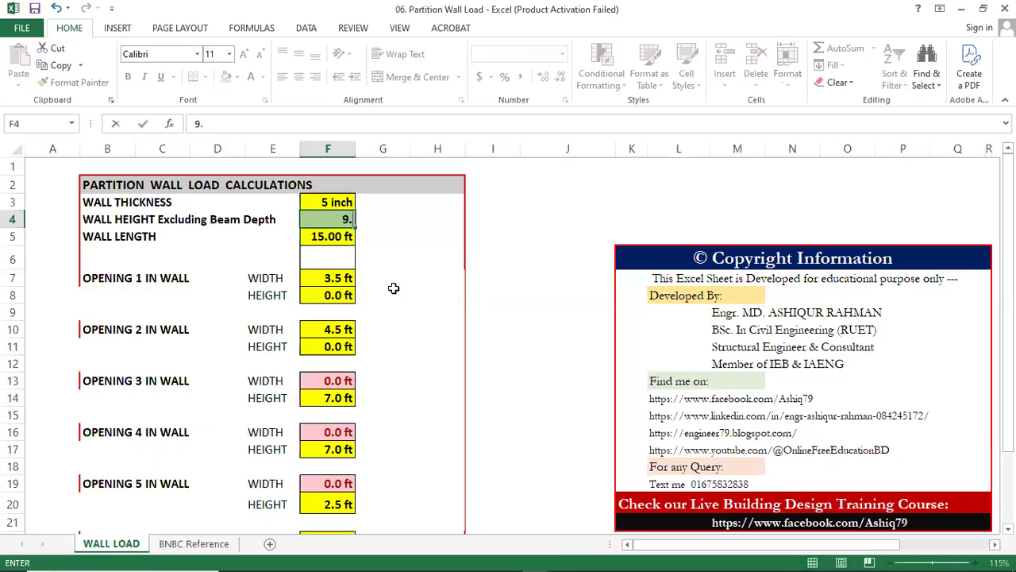
{"action": "key", "text": "ctrl+Return"}
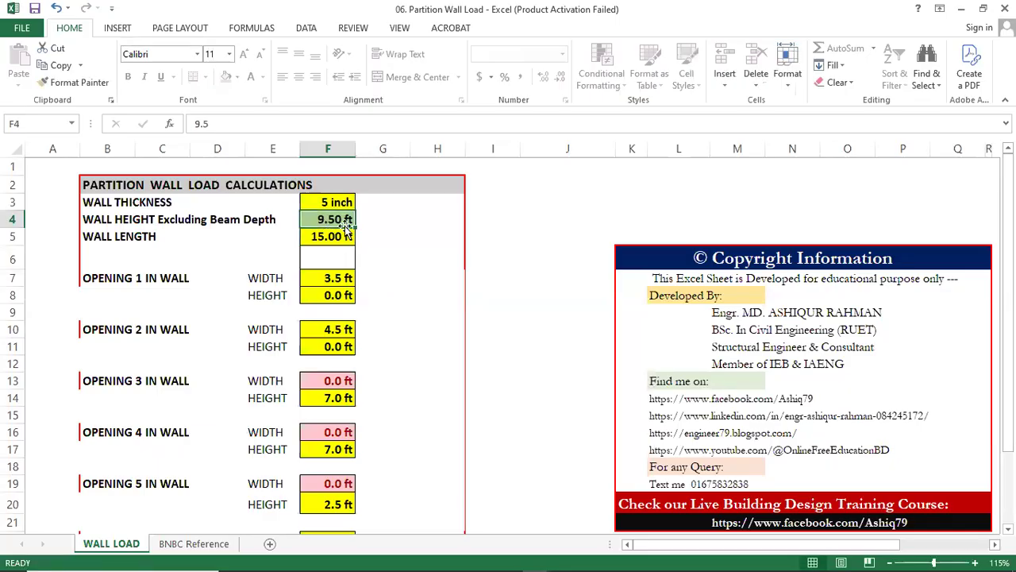
Step: Set opening 1 to 2.5 ft wide by 7 ft high and opening 2 to 3 ft wide by 7 ft high, then read the wall load
{"action": "left_click", "coordinate": [335, 279]}
{"action": "type", "text": "2.5"}
{"action": "key", "text": "Return"}
{"action": "type", "text": "7"}
{"action": "key", "text": "Return"}
{"action": "left_click", "coordinate": [328, 331]}
{"action": "type", "text": "3"}
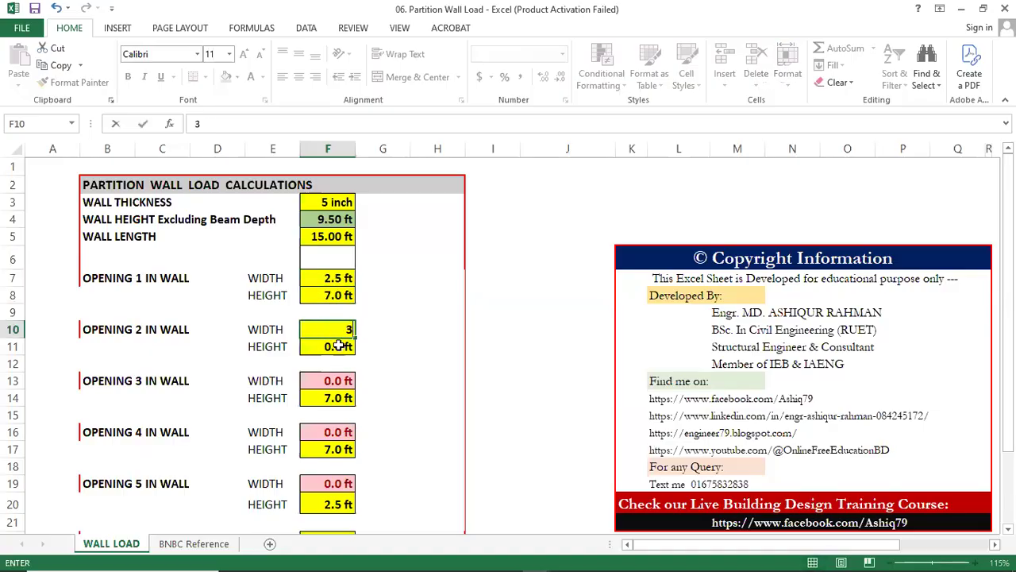
{"action": "key", "text": "Return"}
{"action": "type", "text": "7"}
{"action": "key", "text": "ctrl+Return"}
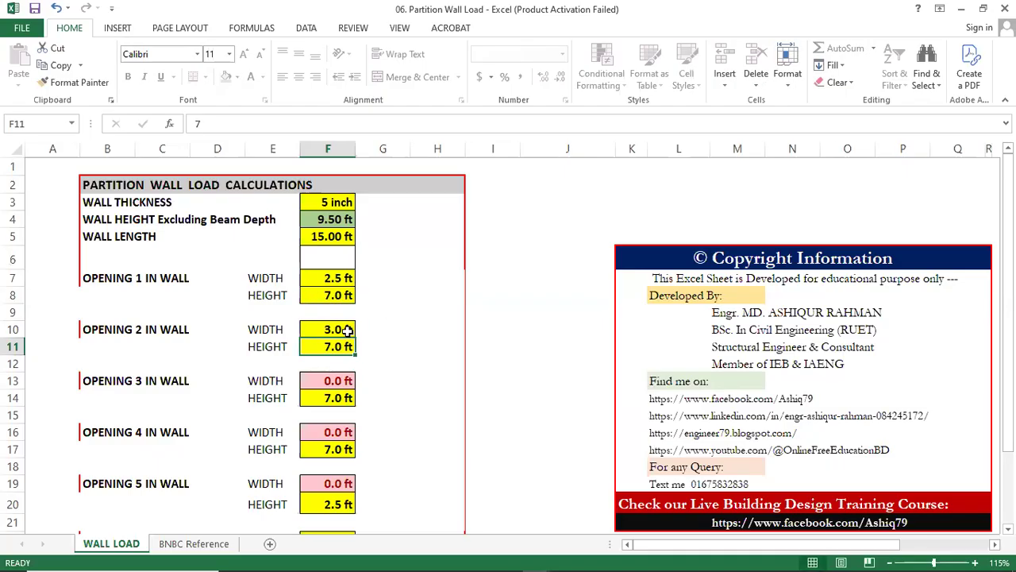
{"action": "scroll", "coordinate": [270, 500], "scroll_direction": "down", "scroll_amount": 2}
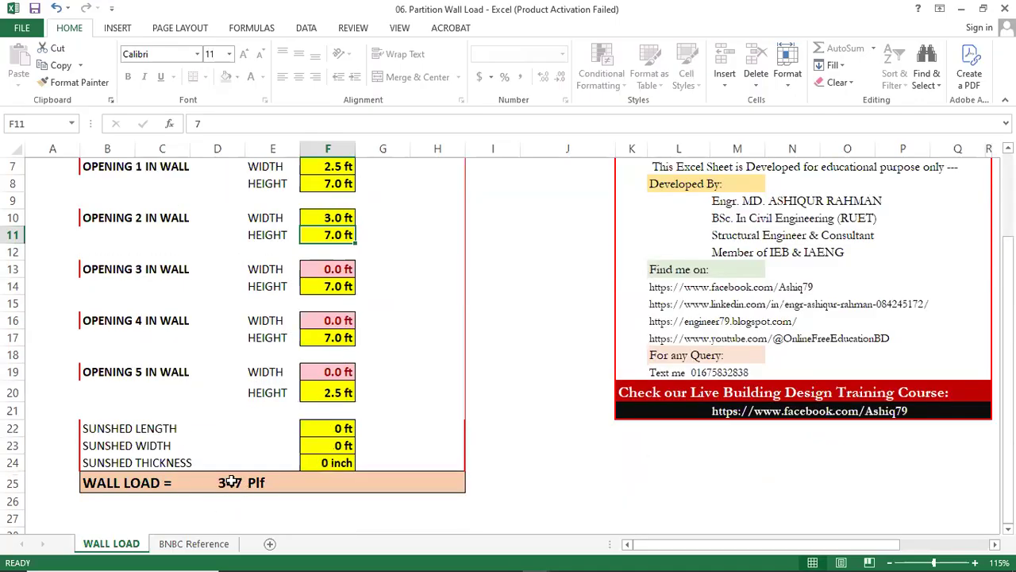
Step: In ETABS, assign a uniform PW gravity load of 0.347 kip/ft to the left vertical partition between grids 2 and 3, replacing existing loads
{"action": "left_click", "coordinate": [961, 15]}
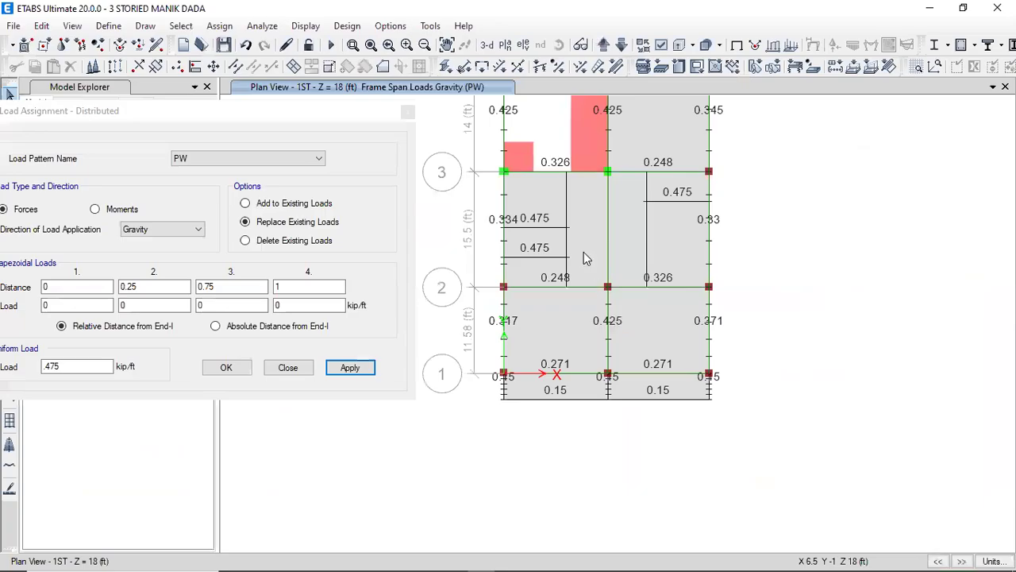
{"action": "left_click", "coordinate": [67, 366]}
{"action": "key", "text": "BackSpace"}
{"action": "type", "text": ".347"}
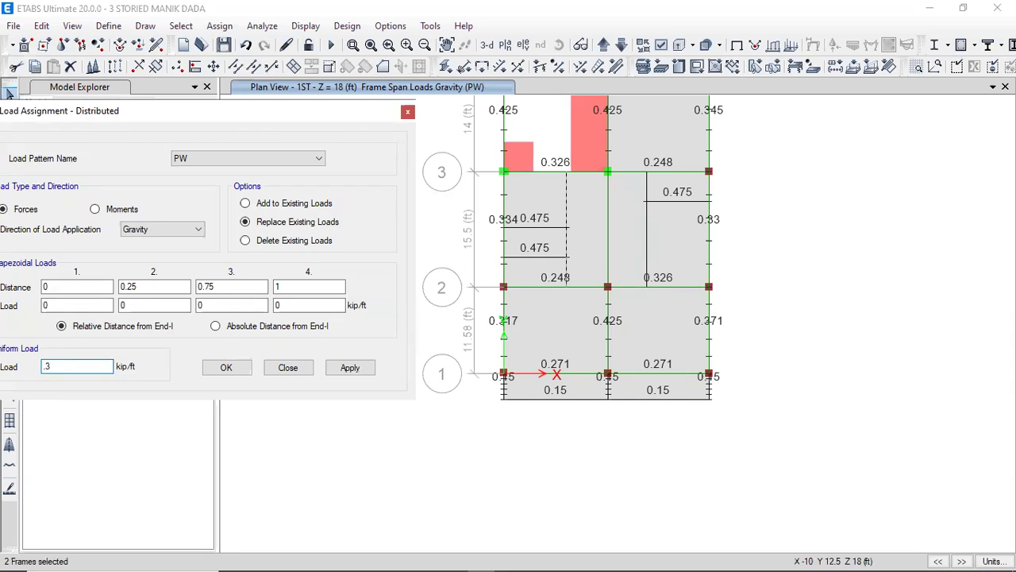
{"action": "left_click", "coordinate": [350, 368]}
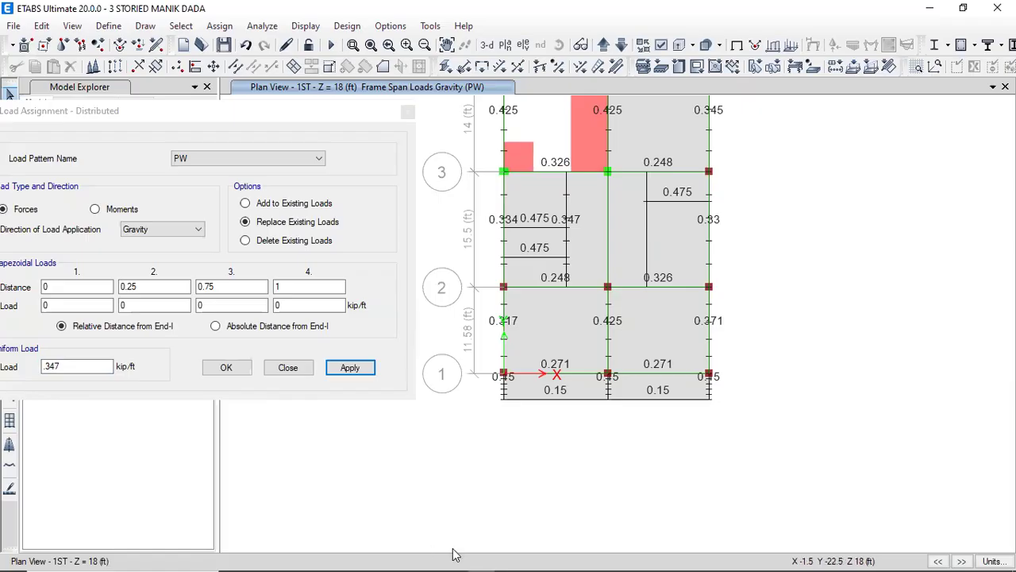
Step: In AutoCAD, add a vertical linear dimension to the wall opening between the dining and drawing rooms
{"action": "mouse_move", "coordinate": [456, 568]}
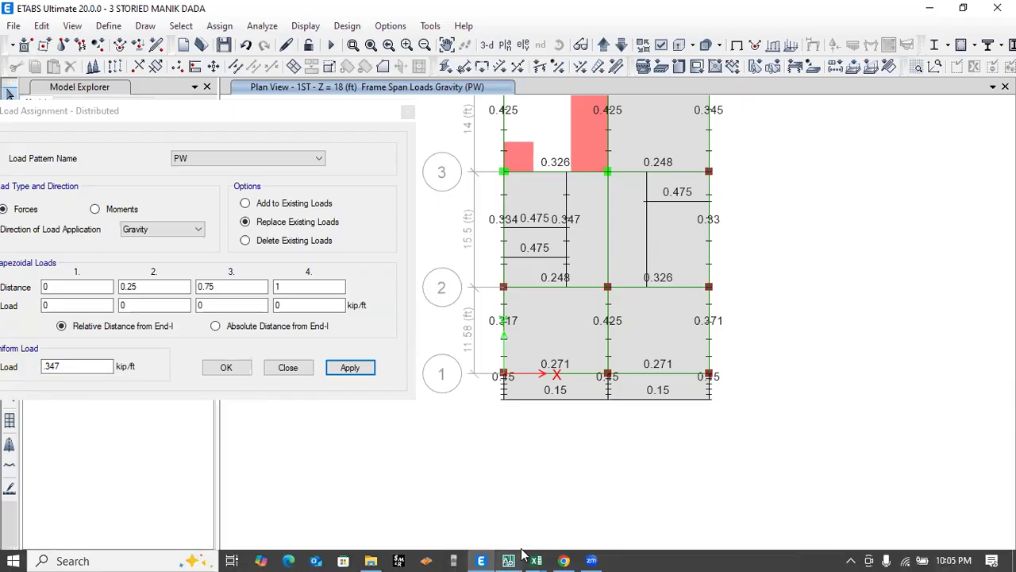
{"action": "mouse_move", "coordinate": [512, 556]}
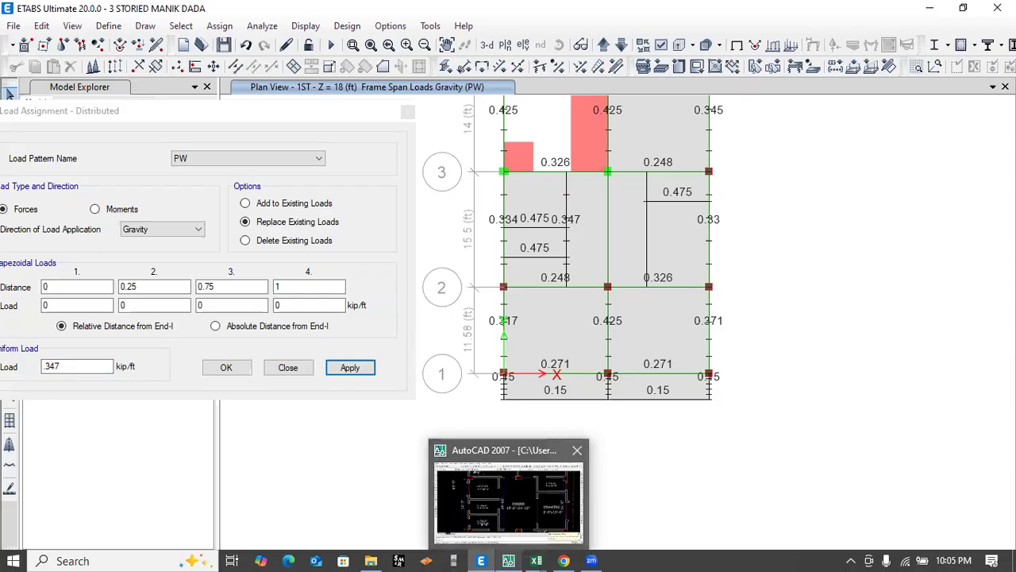
{"action": "left_click", "coordinate": [528, 499]}
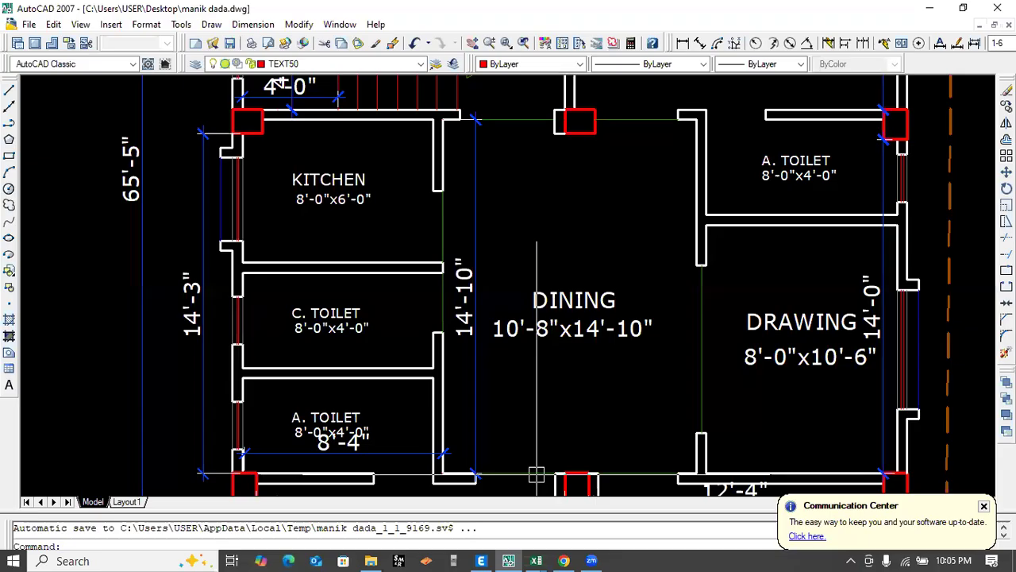
{"action": "left_click", "coordinate": [683, 43]}
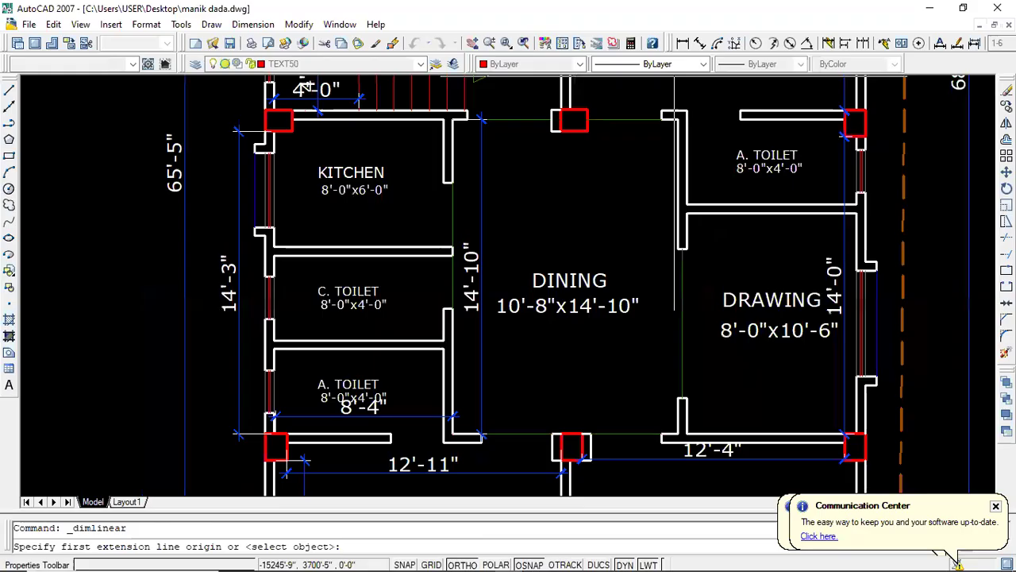
{"action": "left_click", "coordinate": [682, 249]}
{"action": "scroll", "coordinate": [619, 440], "scroll_direction": "up", "scroll_amount": 5}
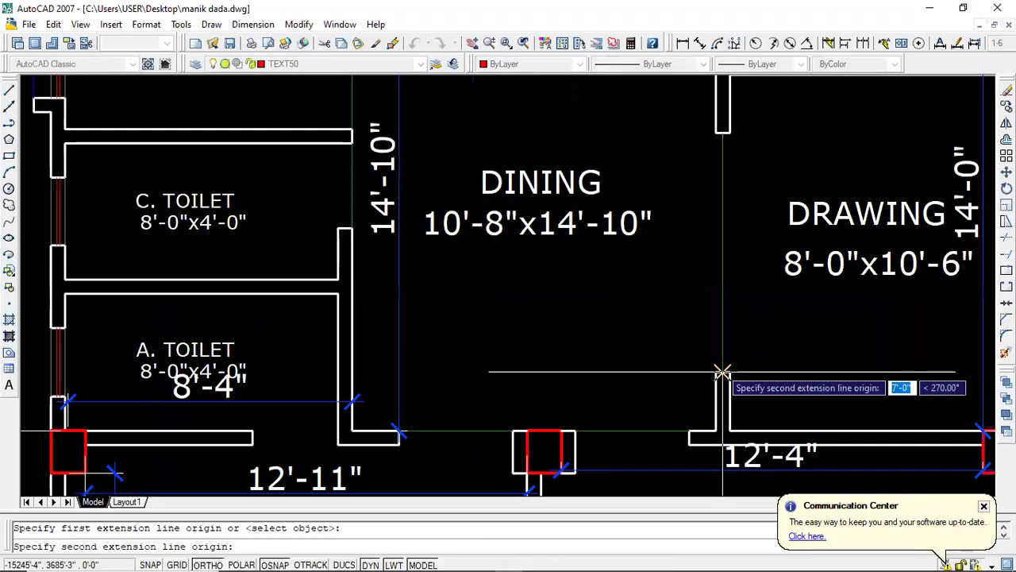
{"action": "left_click", "coordinate": [721, 371]}
{"action": "scroll", "coordinate": [634, 318], "scroll_direction": "down", "scroll_amount": 5}
{"action": "left_click", "coordinate": [662, 304]}
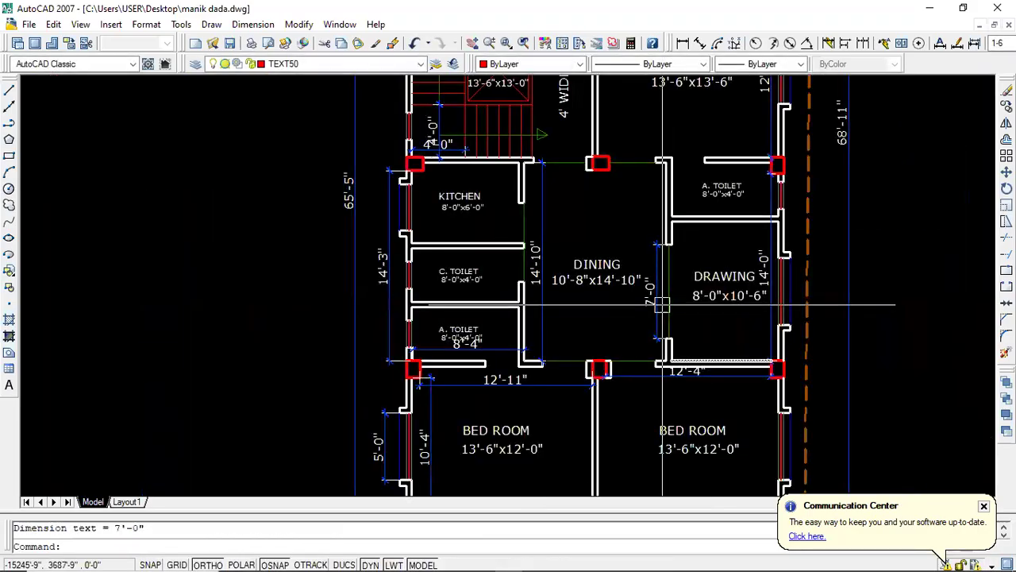
{"action": "left_click", "coordinate": [930, 11]}
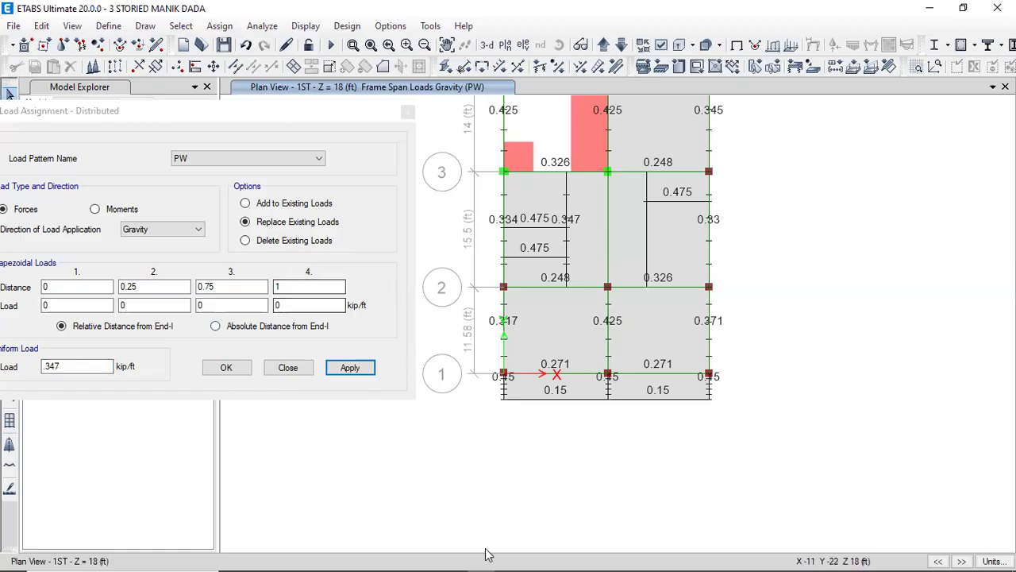
Step: In the Excel sheet, set opening 1's width to 7 ft and opening 2's height to 0 ft, read the wall load, and return to ETABS
{"action": "mouse_move", "coordinate": [508, 565]}
{"action": "left_click", "coordinate": [537, 553]}
{"action": "left_click", "coordinate": [597, 508]}
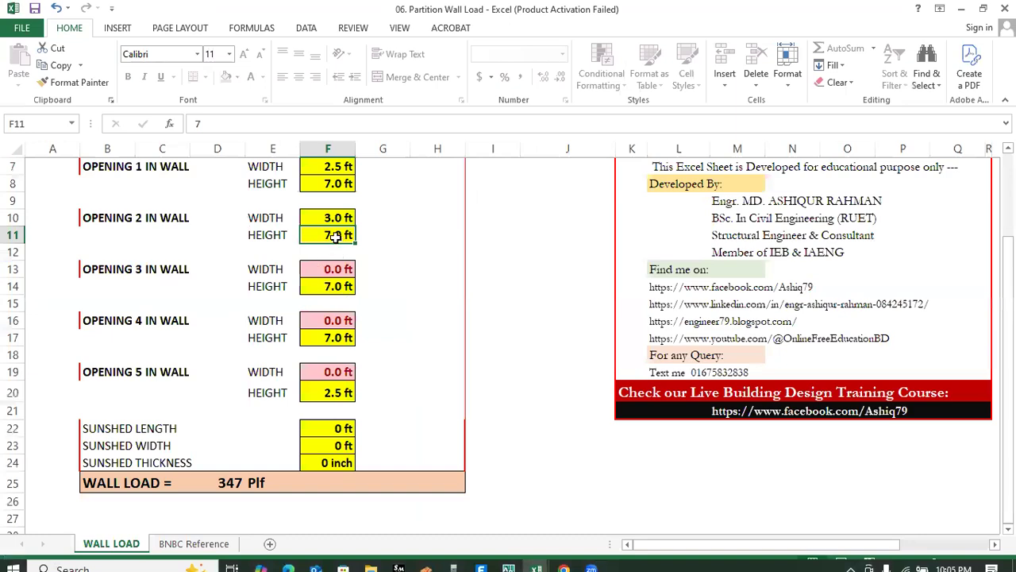
{"action": "scroll", "coordinate": [340, 266], "scroll_direction": "up", "scroll_amount": 2}
{"action": "left_click", "coordinate": [332, 245]}
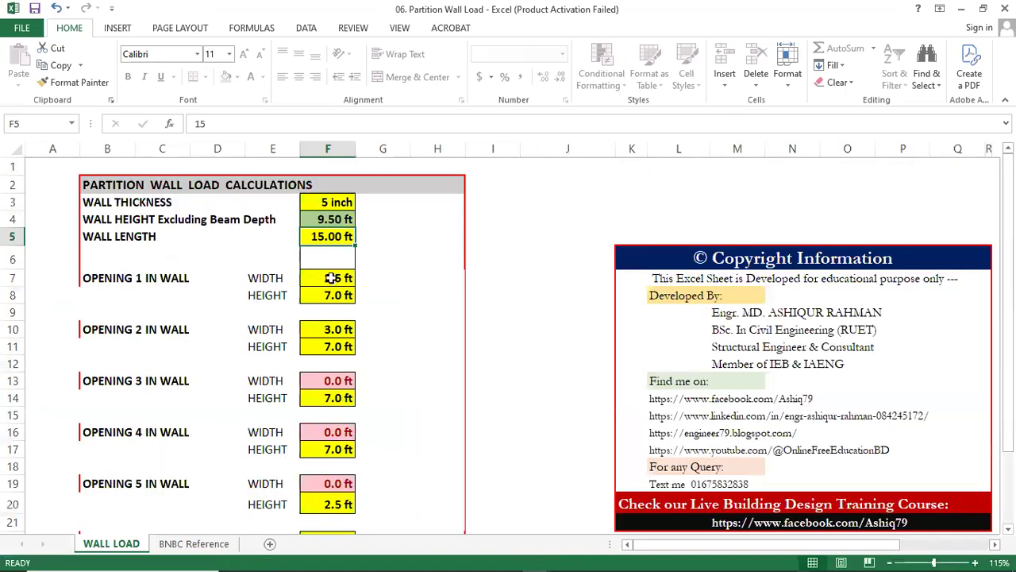
{"action": "left_click", "coordinate": [331, 278]}
{"action": "type", "text": "7"}
{"action": "key", "text": "Return"}
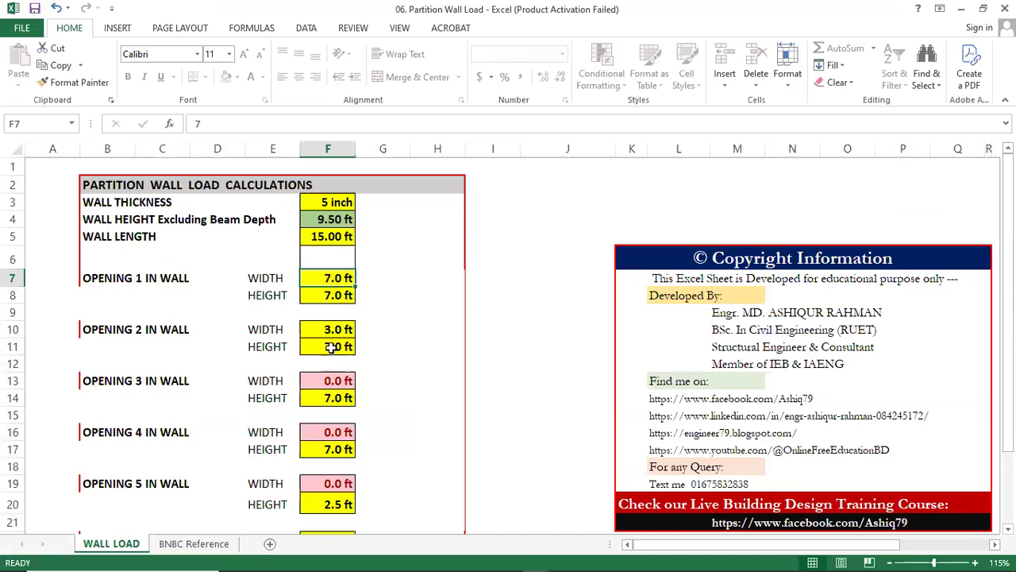
{"action": "left_click", "coordinate": [330, 346]}
{"action": "type", "text": "0"}
{"action": "key", "text": "ctrl+Return"}
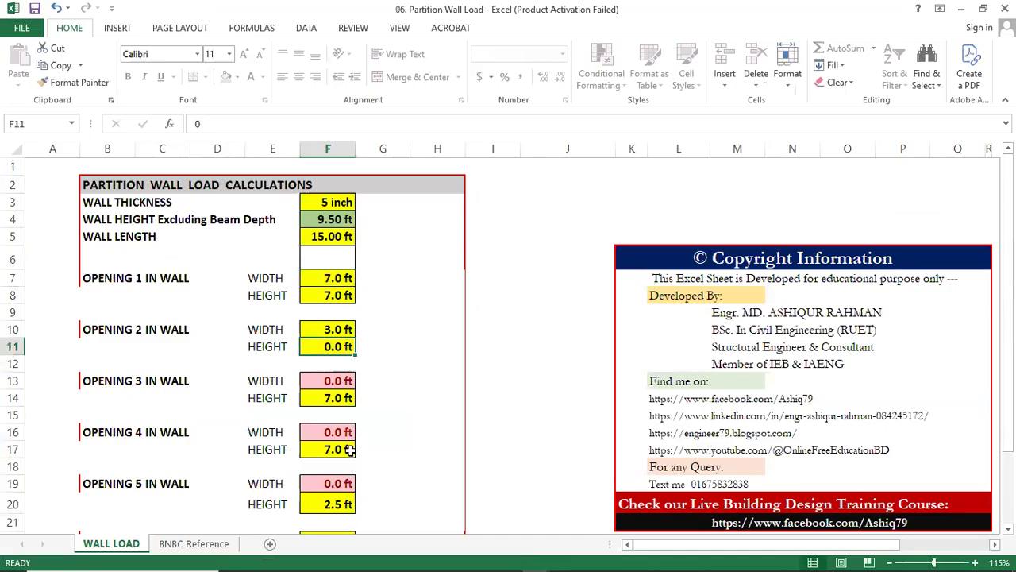
{"action": "scroll", "coordinate": [237, 508], "scroll_direction": "down", "scroll_amount": 2}
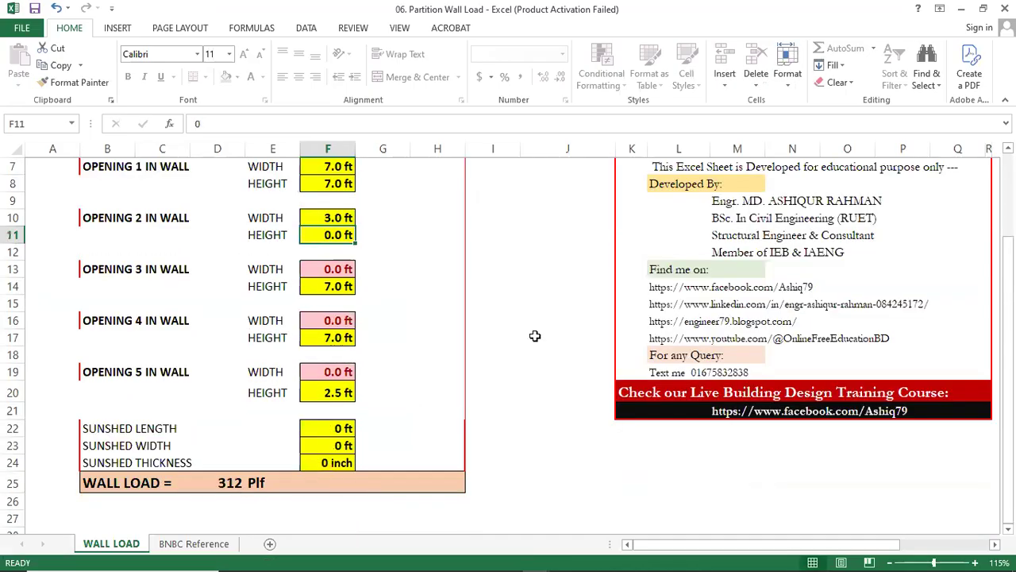
{"action": "left_click", "coordinate": [962, 11]}
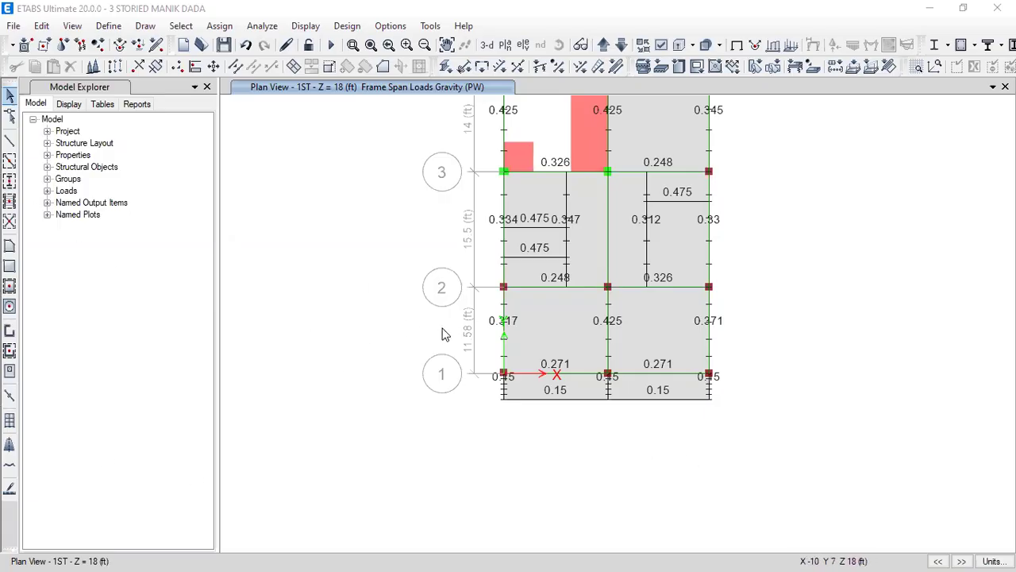
Step: Show the model in 3-D, then open the ROOF plan view to check its PW frame loads
{"action": "left_click", "coordinate": [487, 44]}
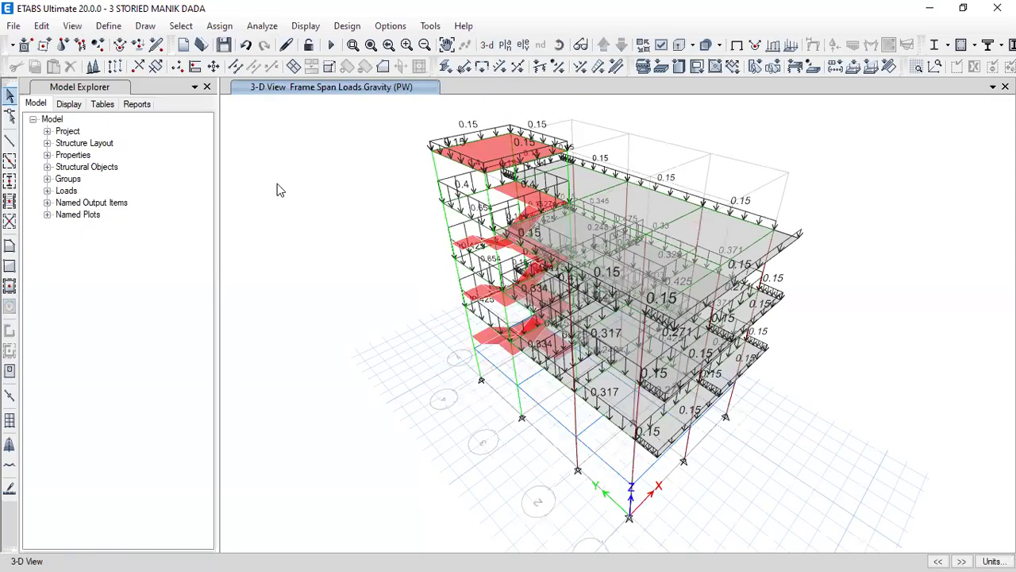
{"action": "left_click", "coordinate": [505, 46]}
{"action": "left_click", "coordinate": [424, 239]}
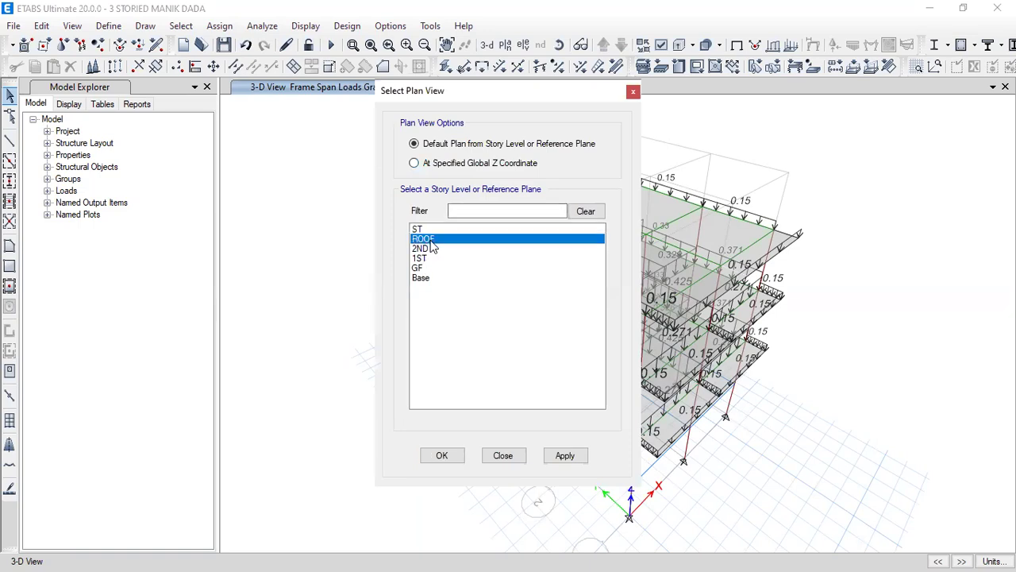
{"action": "left_click", "coordinate": [565, 458]}
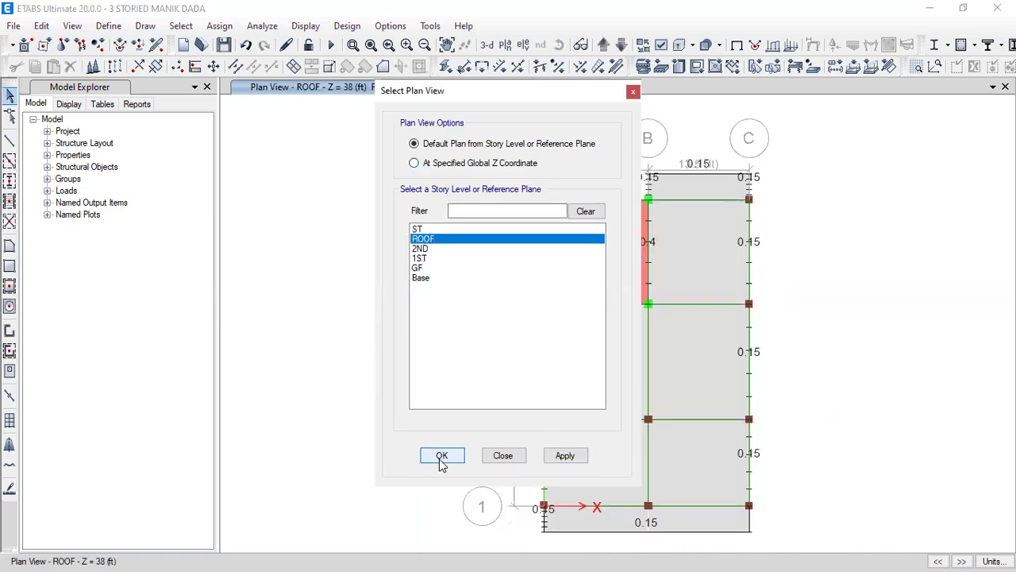
{"action": "left_click", "coordinate": [441, 455]}
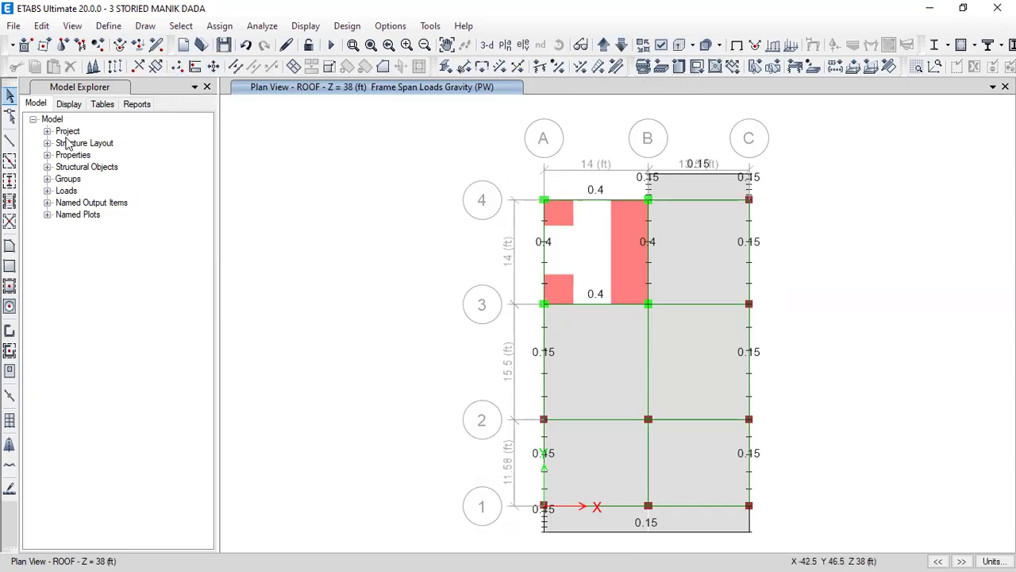
Step: Return to the 3-D view and orbit the building to examine the PW wall loads on all stories
{"action": "left_click", "coordinate": [622, 47]}
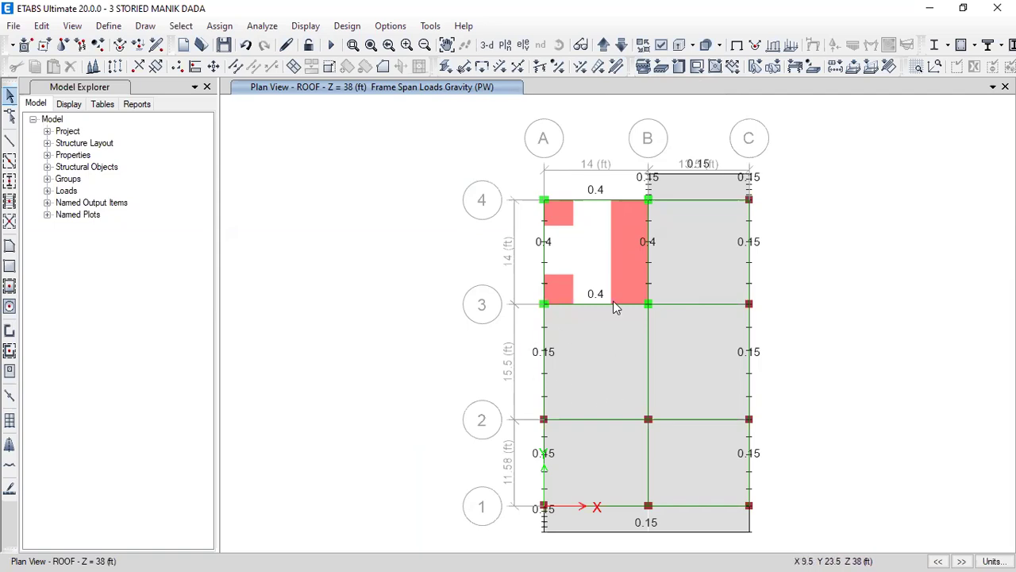
{"action": "left_click", "coordinate": [485, 46]}
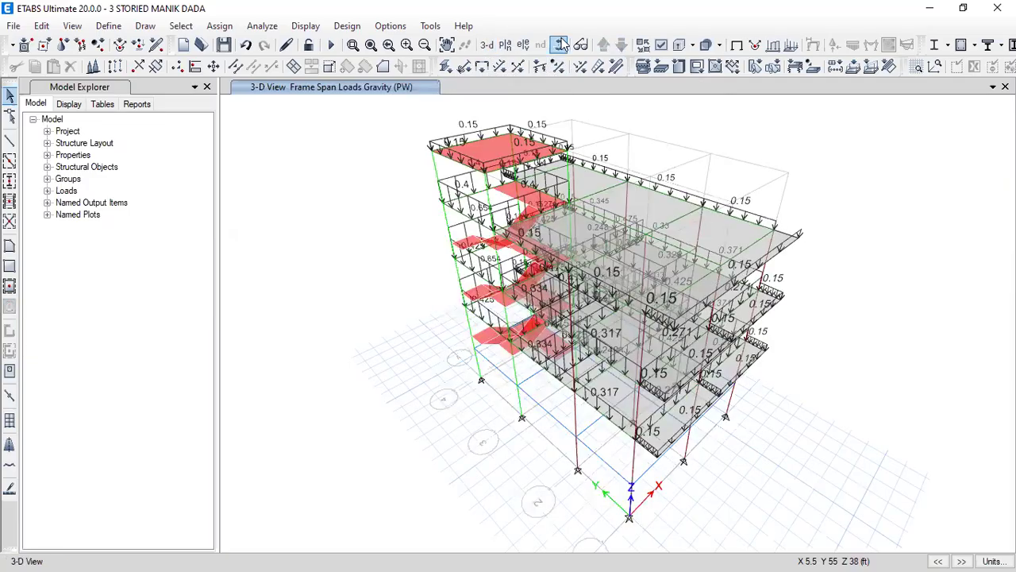
{"action": "left_click", "coordinate": [560, 46]}
{"action": "left_click_drag", "start_coordinate": [805, 415], "coordinate": [673, 393]}
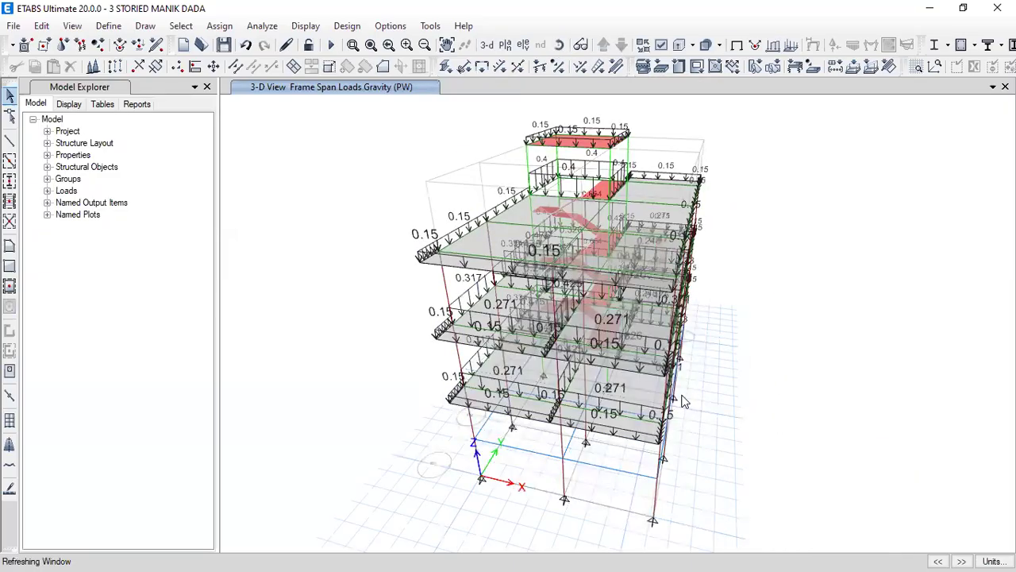
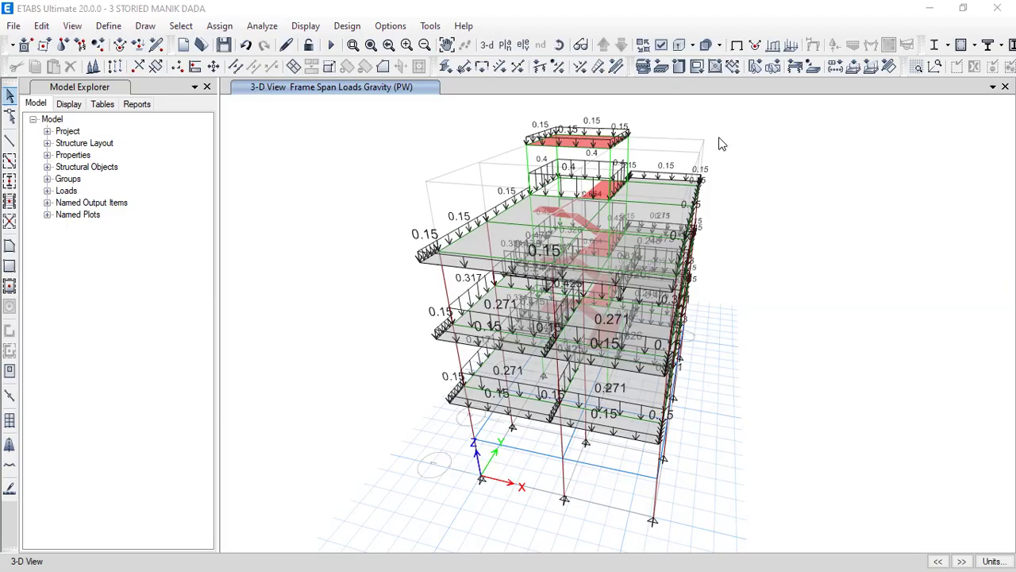
Step: Try to enable automatic saving of the model file at a 10-minute interval
{"action": "left_click", "coordinate": [559, 47]}
{"action": "left_click", "coordinate": [383, 26]}
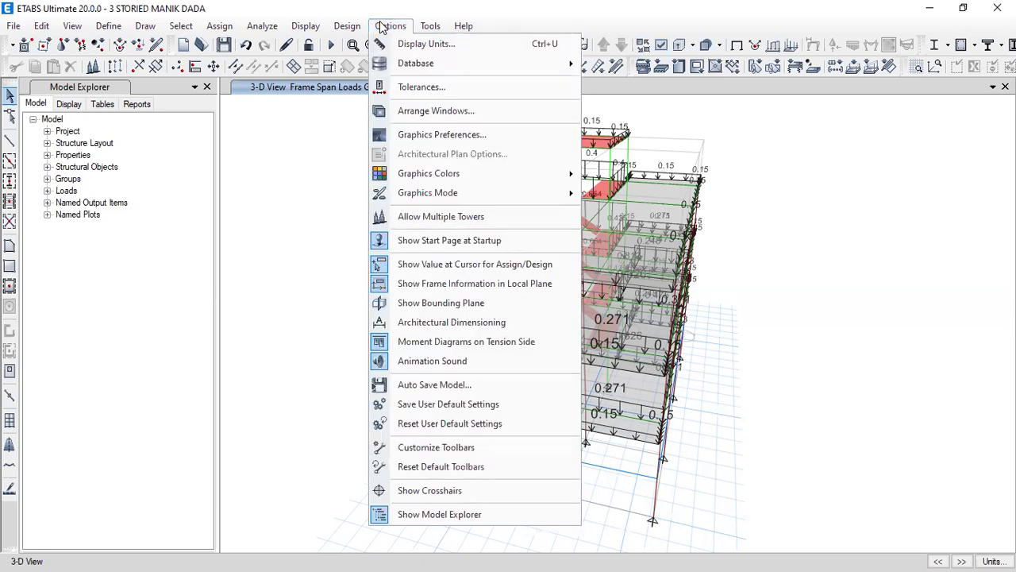
{"action": "left_click", "coordinate": [383, 26]}
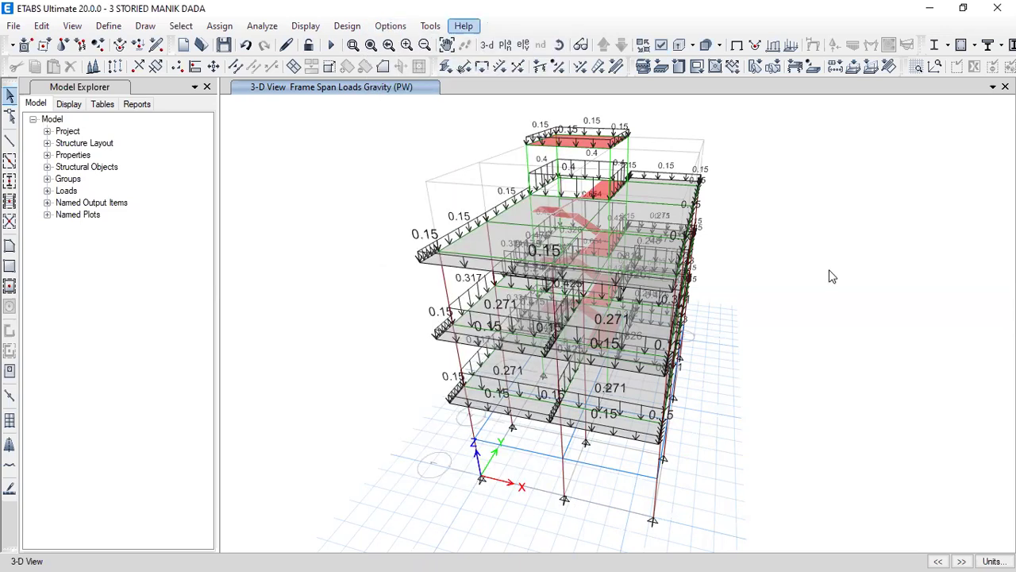
{"action": "left_click", "coordinate": [392, 28]}
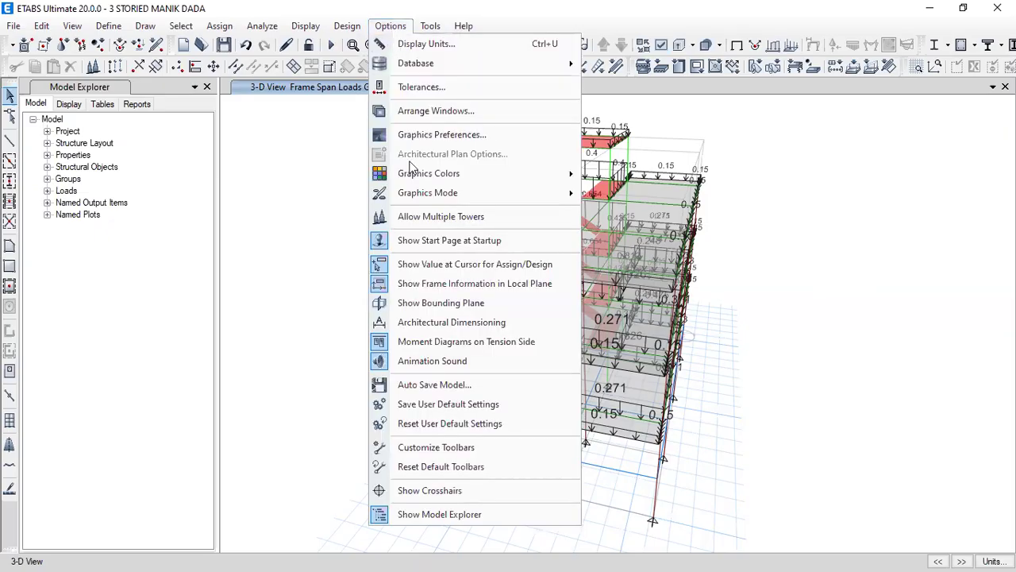
{"action": "left_click", "coordinate": [446, 386]}
{"action": "left_click", "coordinate": [402, 262]}
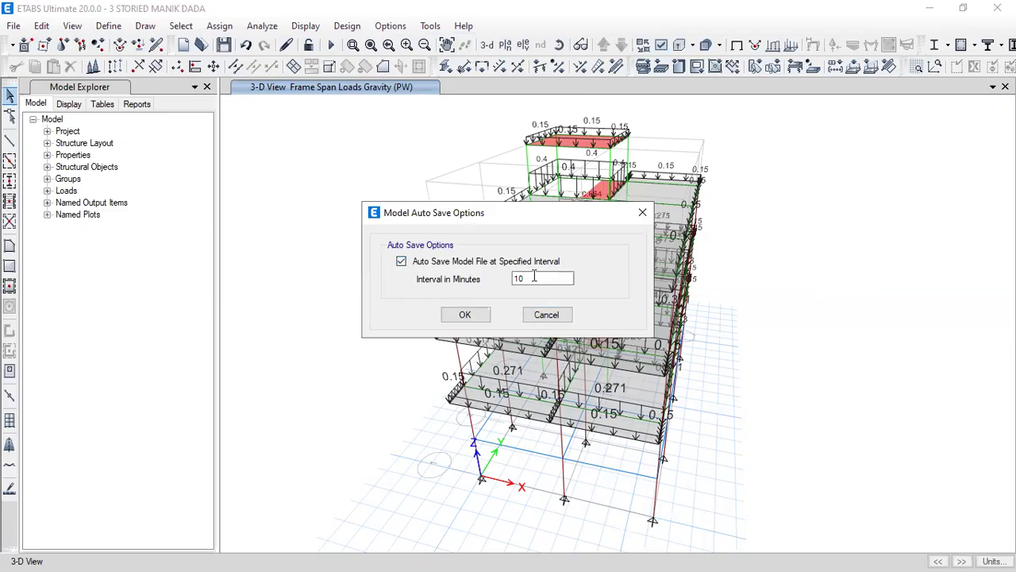
{"action": "left_click", "coordinate": [526, 279]}
{"action": "left_click_drag", "start_coordinate": [525, 279], "coordinate": [493, 340]}
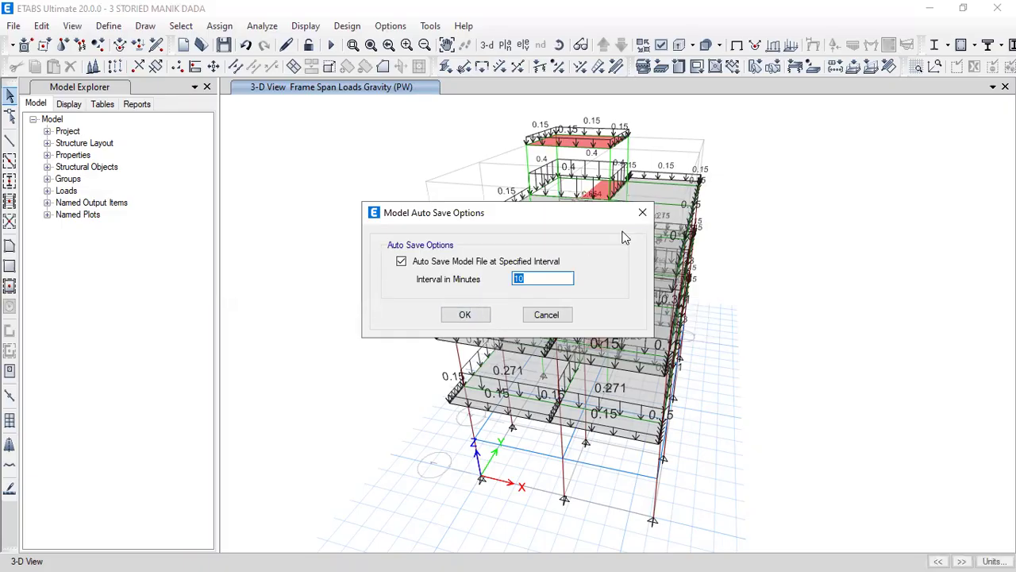
{"action": "left_click", "coordinate": [530, 313]}
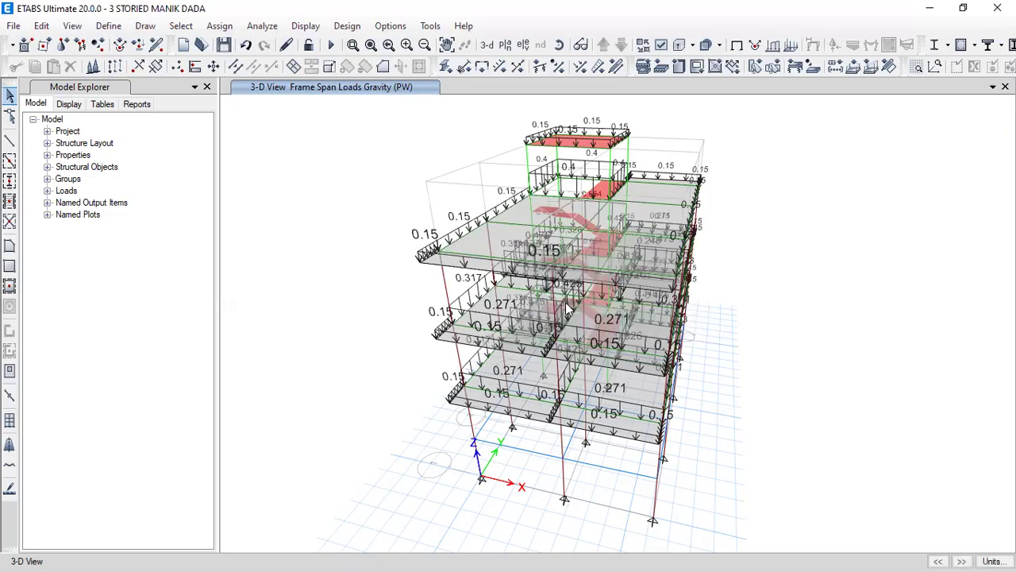
Step: Refresh the 3-D view, save the three-storied model, and close ETABS
{"action": "left_click", "coordinate": [558, 48]}
{"action": "key", "text": "ctrl+s"}
{"action": "left_click", "coordinate": [997, 8]}
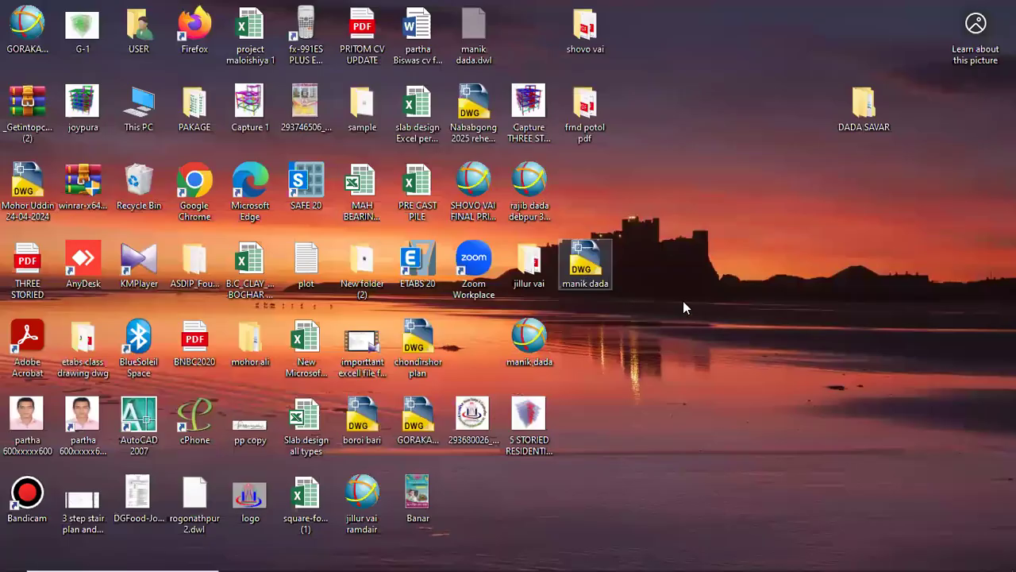